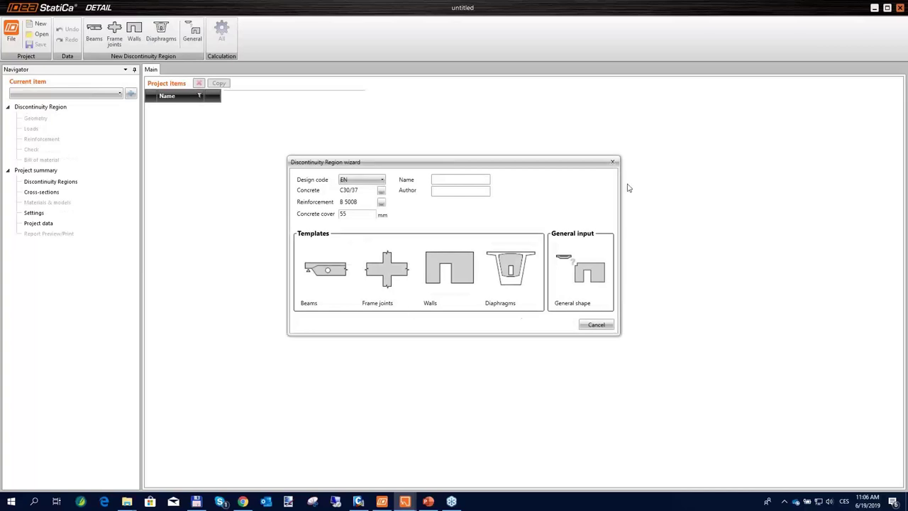
Step: Check which design codes the Discontinuity Region wizard offers, and close the wizard without picking a template
{"action": "left_click_drag", "start_coordinate": [409, 162], "coordinate": [406, 155]}
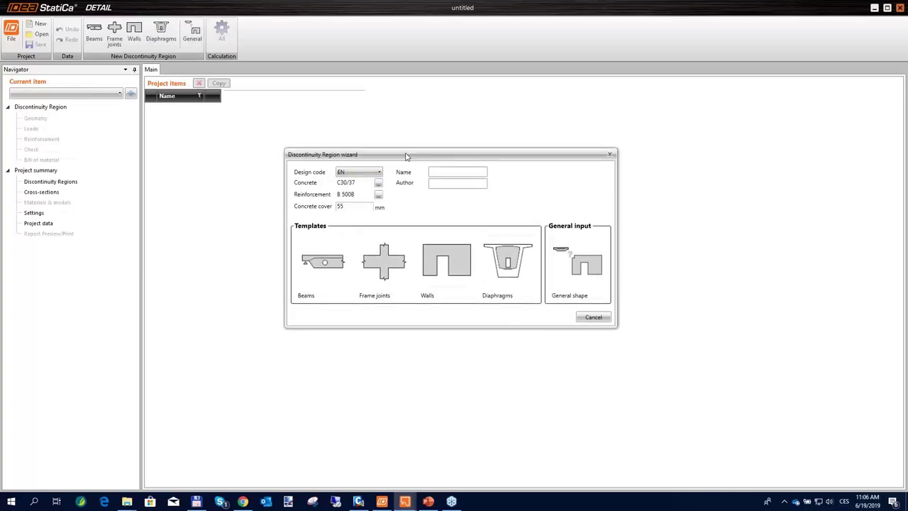
{"action": "left_click", "coordinate": [366, 174]}
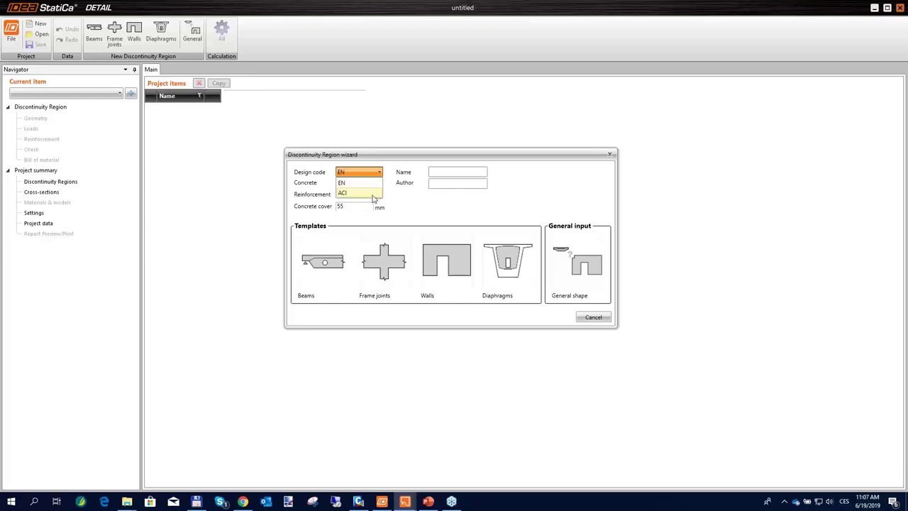
{"action": "left_click", "coordinate": [417, 201]}
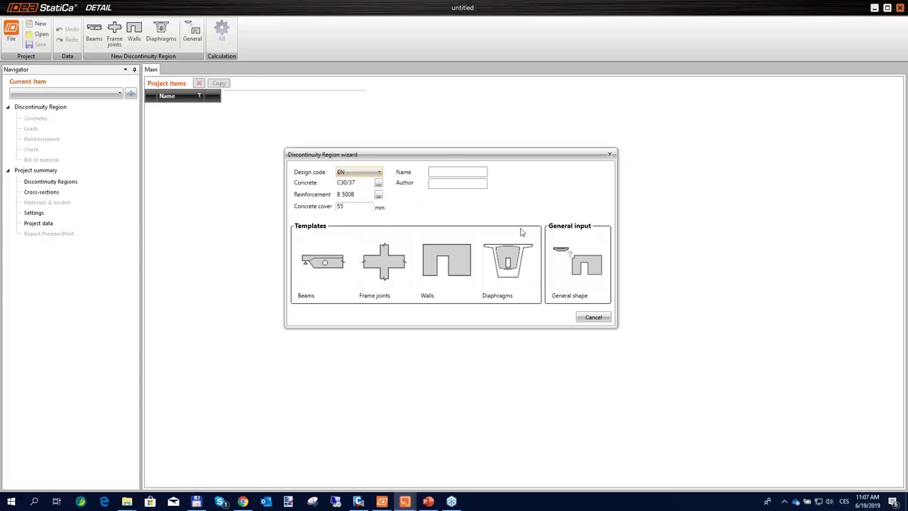
{"action": "left_click", "coordinate": [609, 153]}
Step: Review the main unit types in the units setup and cancel the dialog
{"action": "left_click", "coordinate": [12, 37]}
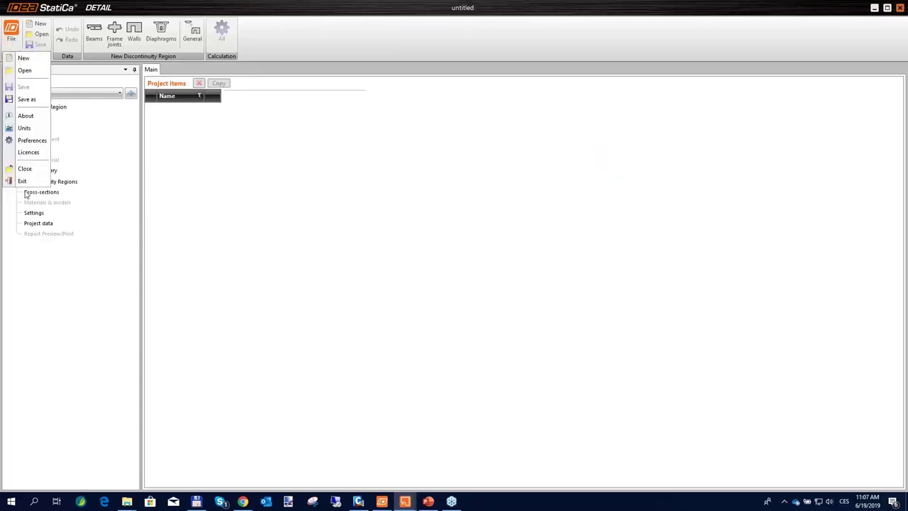
{"action": "left_click", "coordinate": [28, 128]}
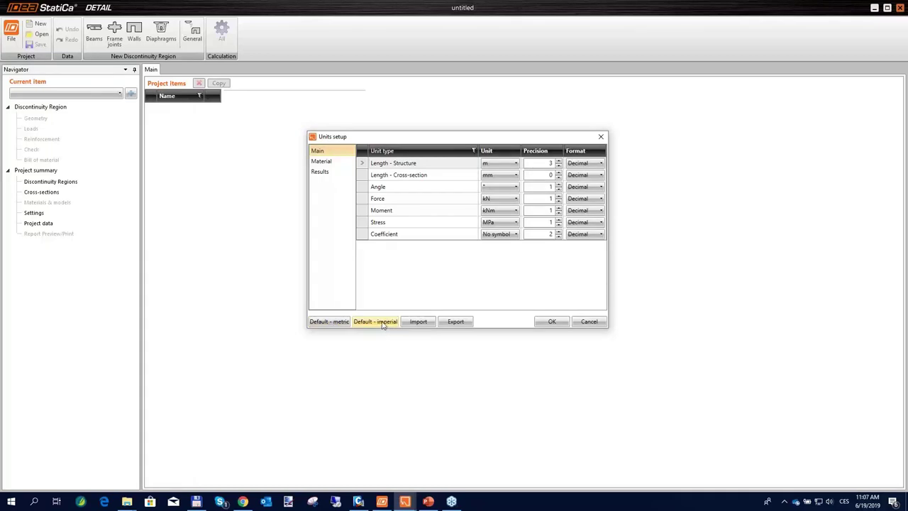
{"action": "left_click", "coordinate": [590, 321]}
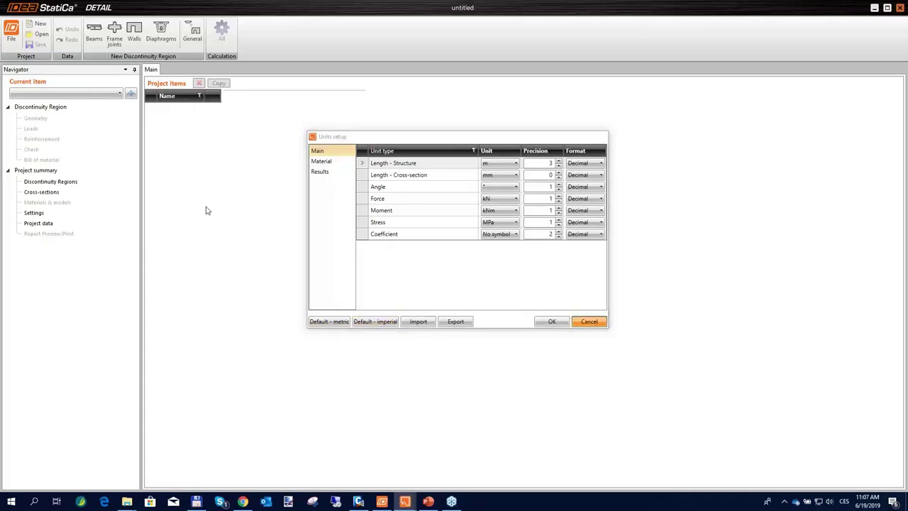
Step: Create a new project with a general-shape discontinuity region, using the EN code, C30/37 concrete and 55 mm cover
{"action": "left_click", "coordinate": [37, 24]}
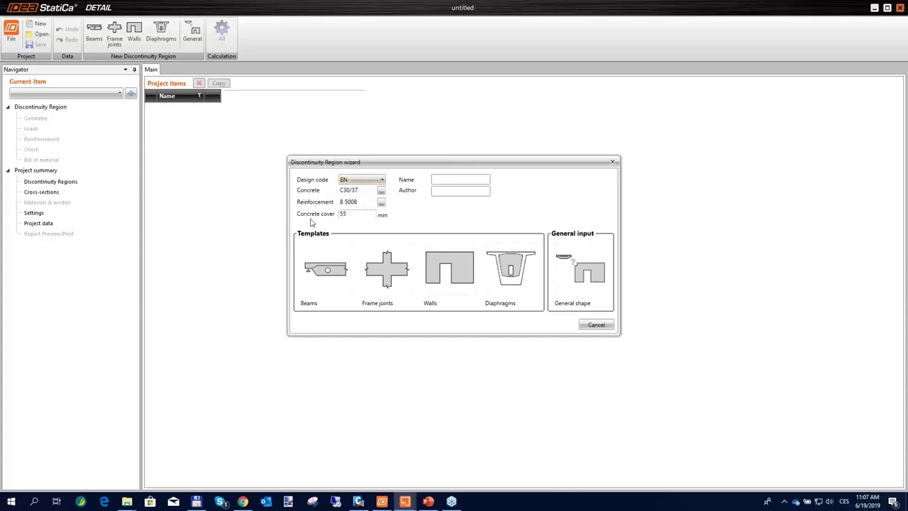
{"action": "left_click", "coordinate": [369, 215]}
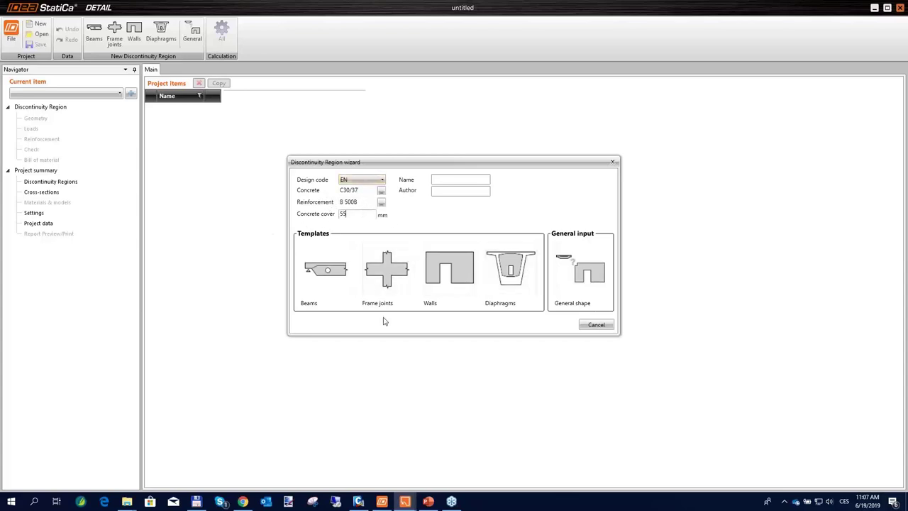
{"action": "left_click", "coordinate": [589, 261]}
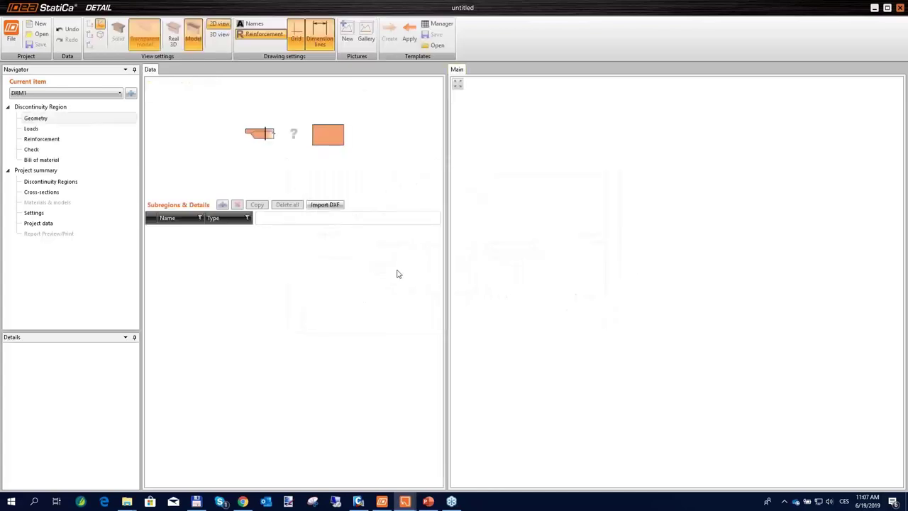
Step: Load the file Bridge_support.dxf for importing the wall geometry
{"action": "left_click", "coordinate": [326, 205]}
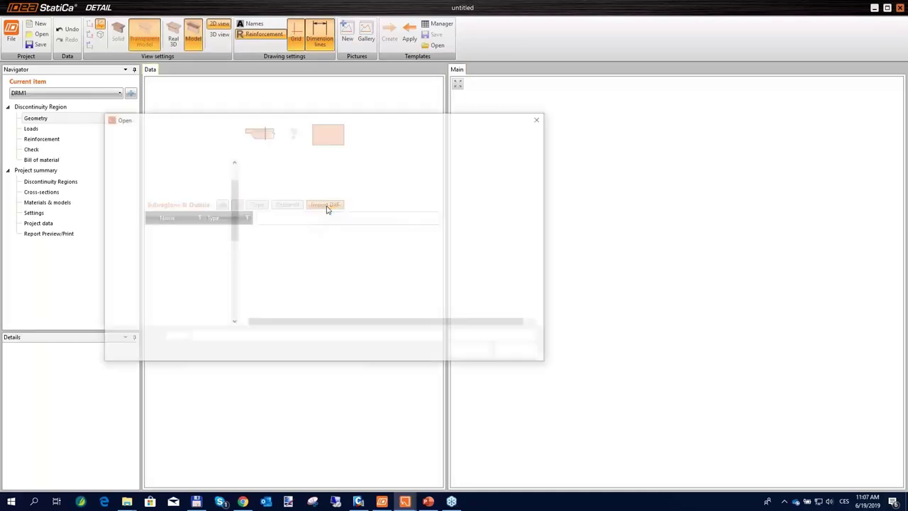
{"action": "left_click", "coordinate": [330, 182]}
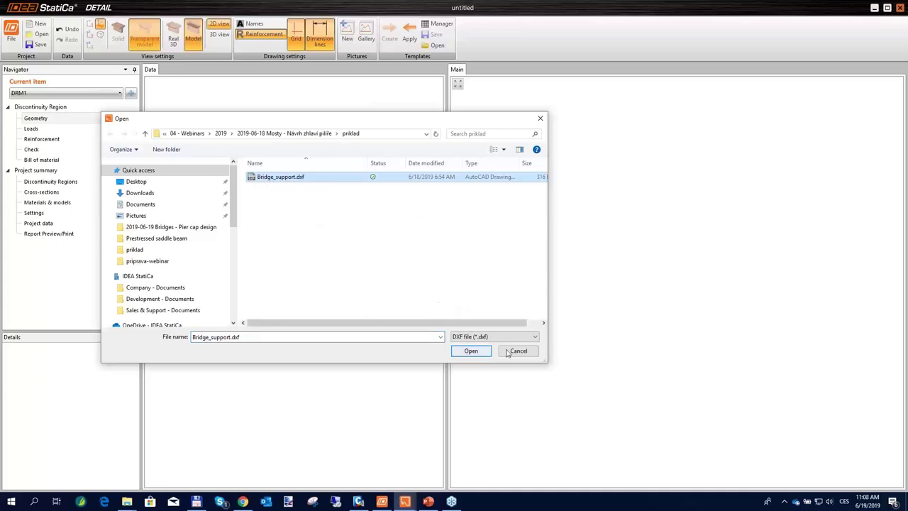
{"action": "left_click", "coordinate": [472, 355]}
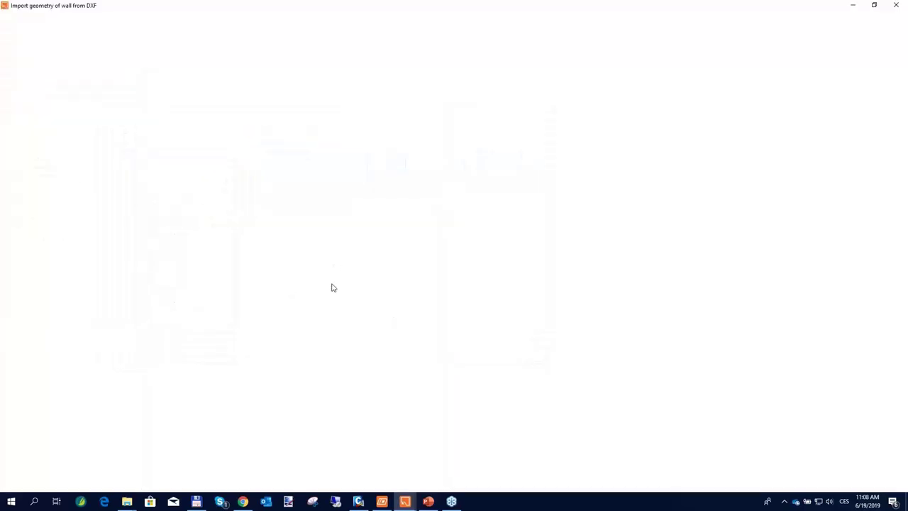
Step: Select the consecutive lines of the pier cap and column contour in the drawing and import them as the wall outline
{"action": "scroll", "coordinate": [308, 297], "scroll_direction": "down", "scroll_amount": 3}
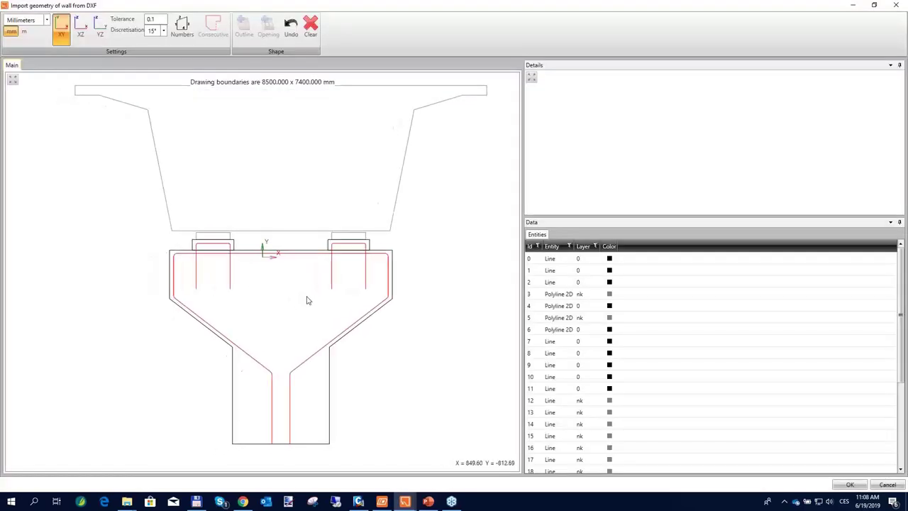
{"action": "middle_click_drag", "start_coordinate": [308, 284], "coordinate": [295, 301]}
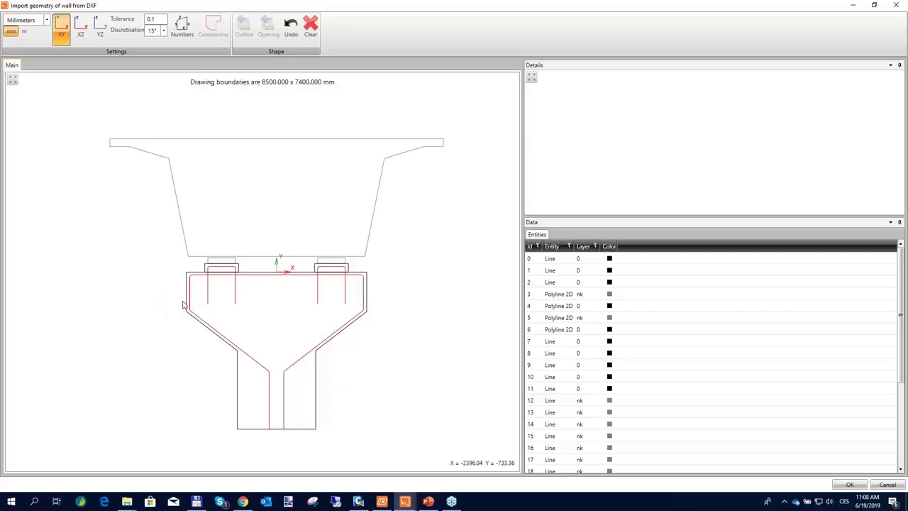
{"action": "scroll", "coordinate": [180, 282], "scroll_direction": "up", "scroll_amount": 2}
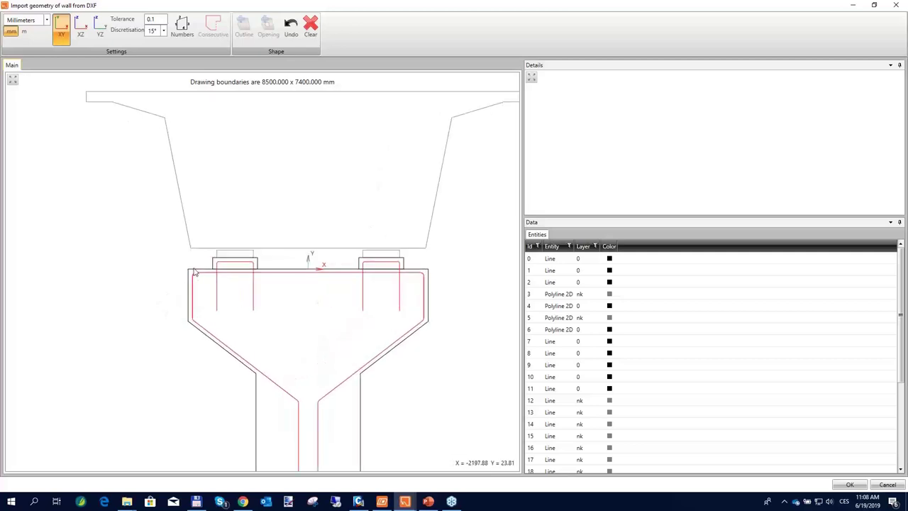
{"action": "left_click", "coordinate": [202, 270]}
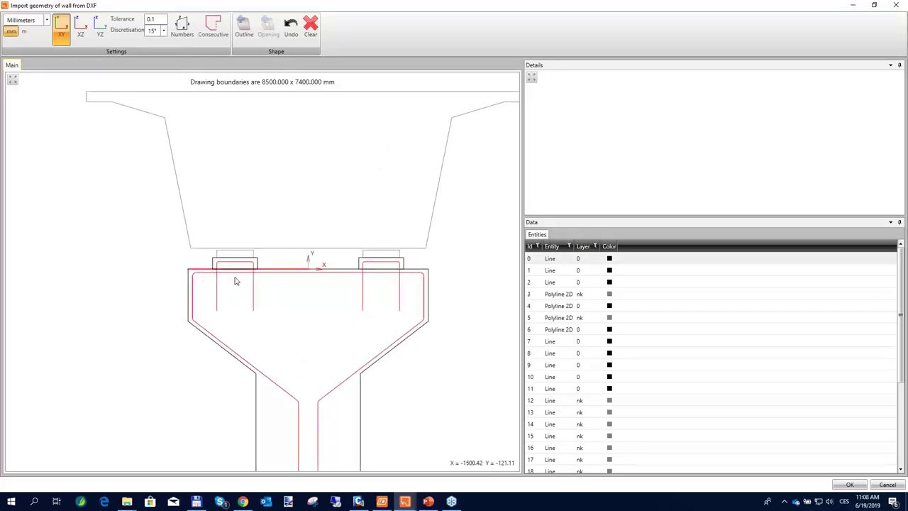
{"action": "left_click", "coordinate": [221, 39]}
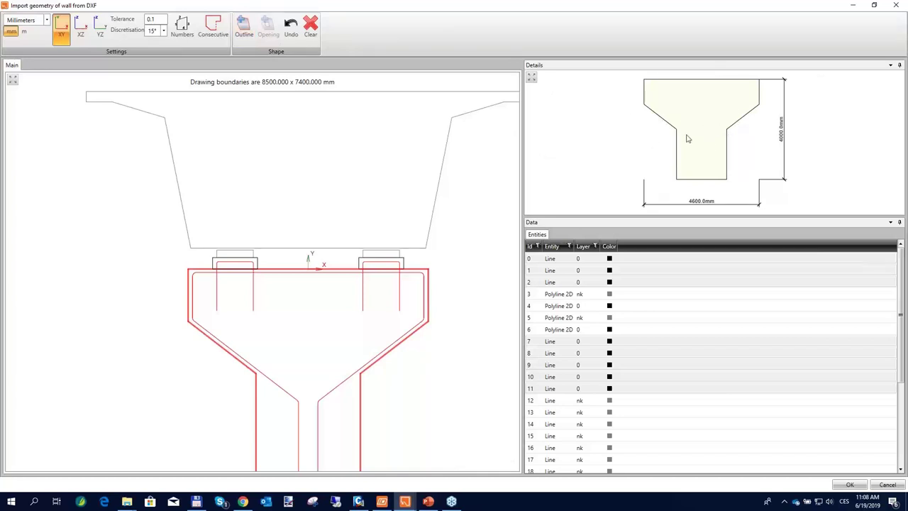
{"action": "left_click", "coordinate": [850, 484]}
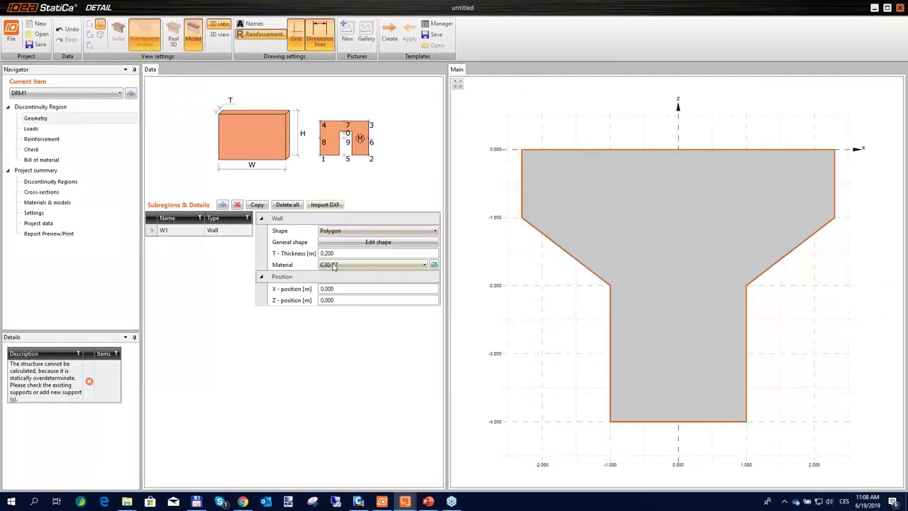
Step: Set the pier wall's thickness to 2.000 m and show the model in the real 3D view
{"action": "left_click", "coordinate": [300, 256]}
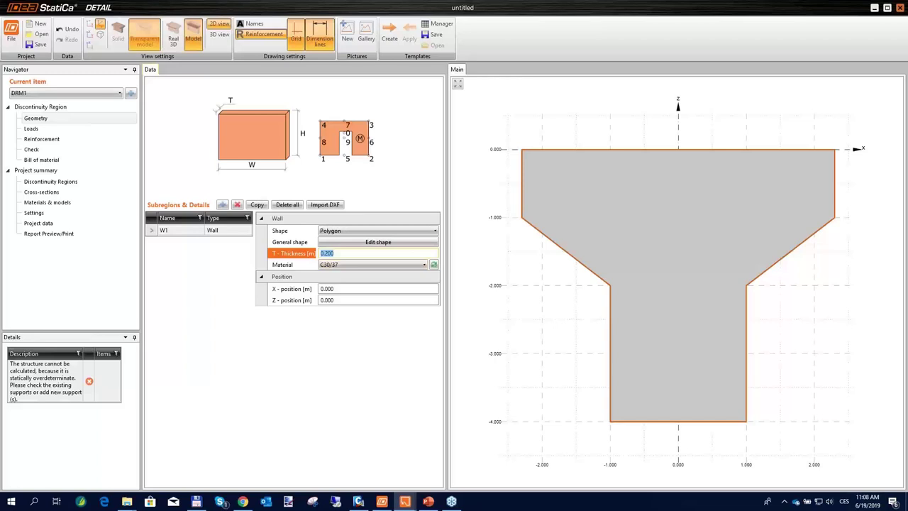
{"action": "key", "text": "Tab"}
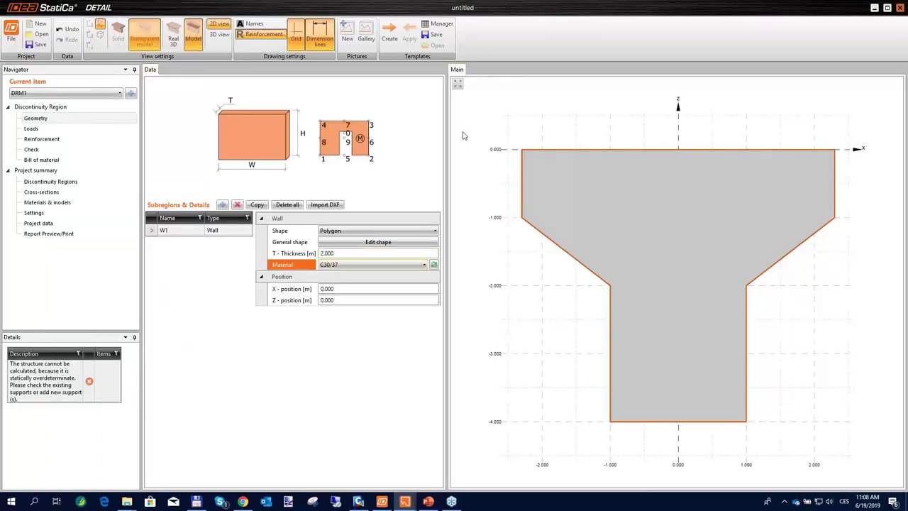
{"action": "left_click", "coordinate": [176, 46]}
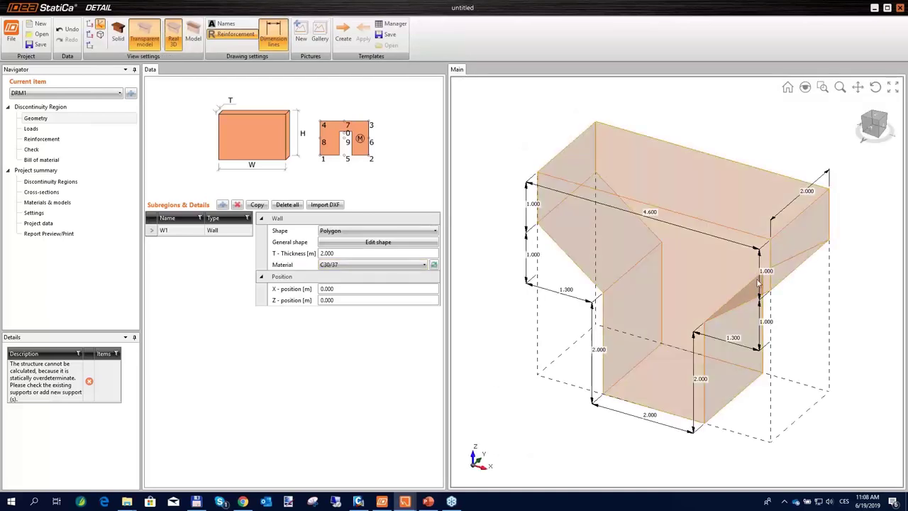
{"action": "middle_click_drag", "start_coordinate": [705, 216], "coordinate": [699, 227]}
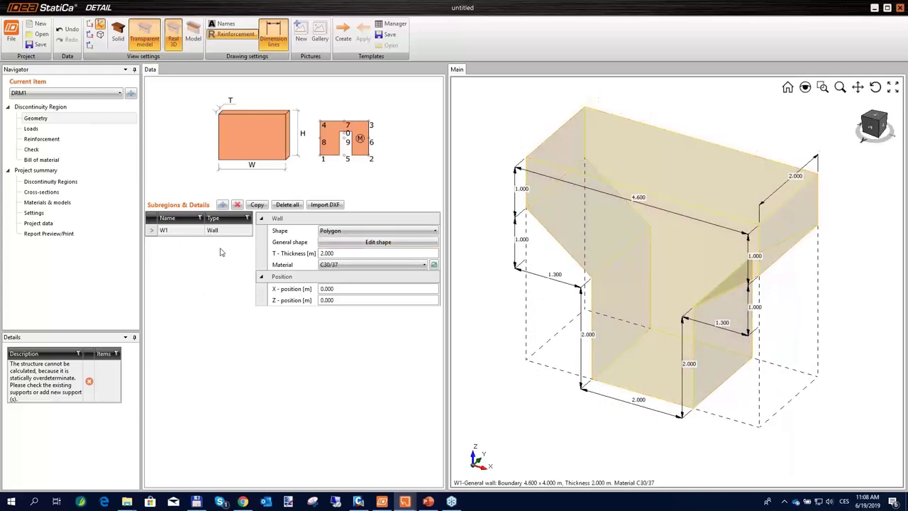
Step: Import the left bearing block's outline from the DXF drawing as a second wall and set its thickness to 0.860 m
{"action": "left_click", "coordinate": [325, 205]}
{"action": "double_click", "coordinate": [324, 177]}
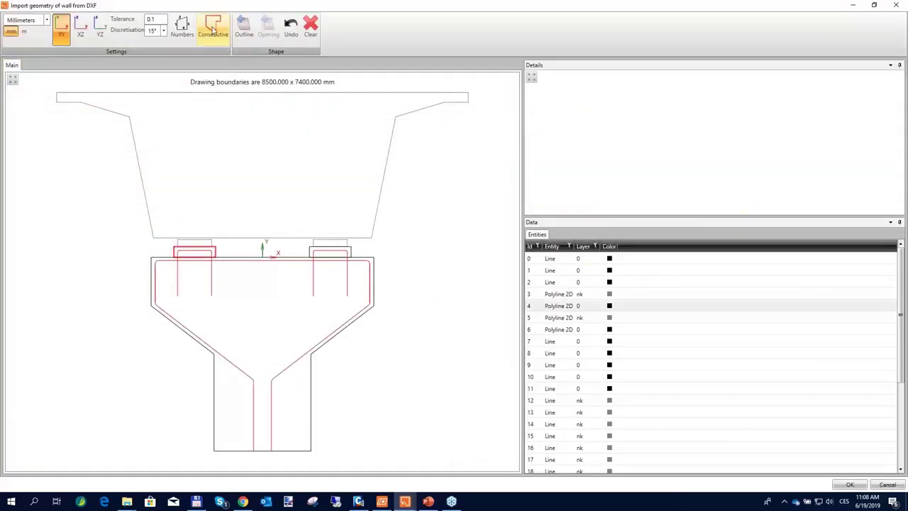
{"action": "left_click", "coordinate": [243, 29]}
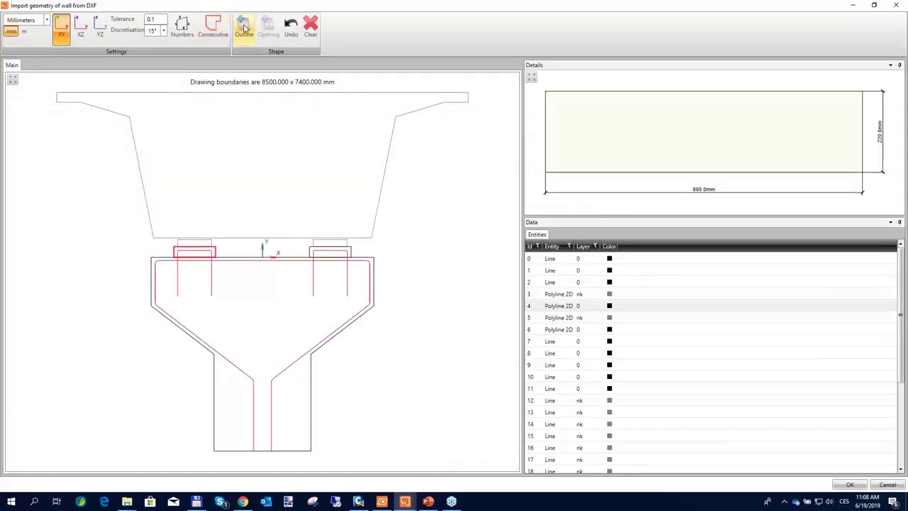
{"action": "left_click", "coordinate": [850, 483]}
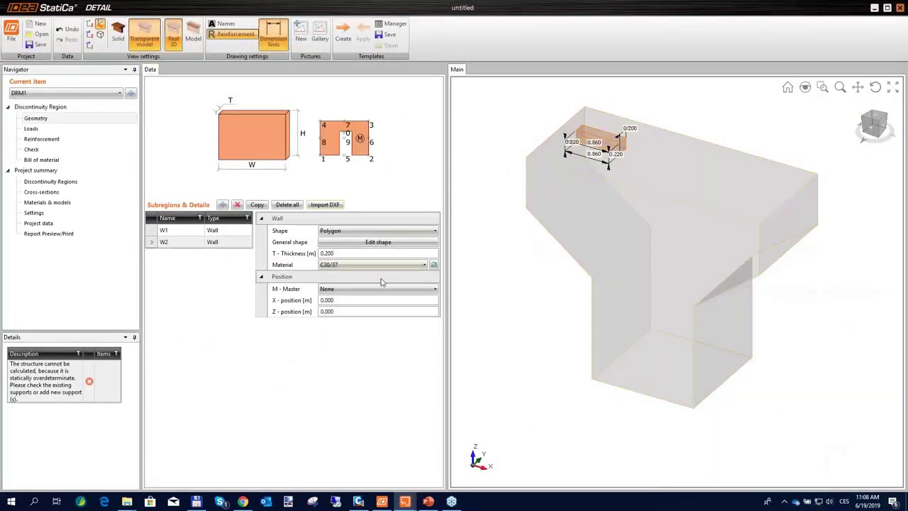
{"action": "left_click", "coordinate": [351, 257]}
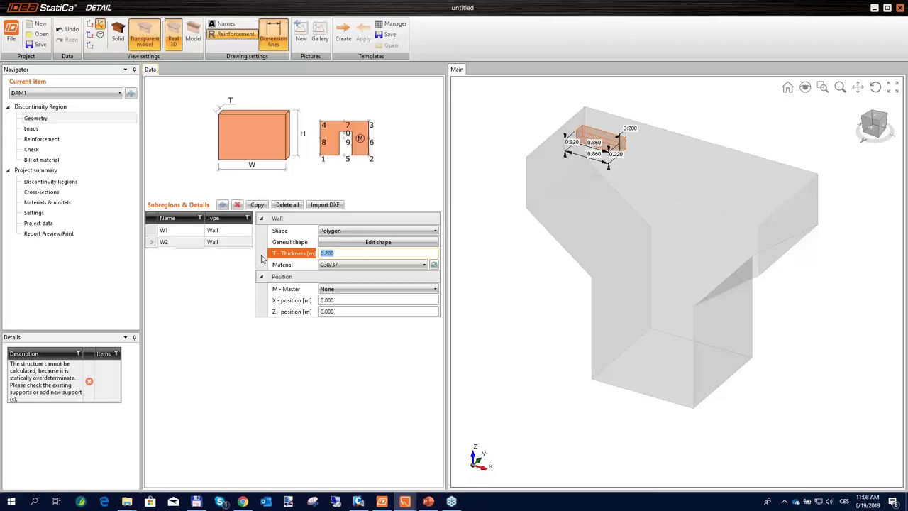
{"action": "key", "text": "Tab"}
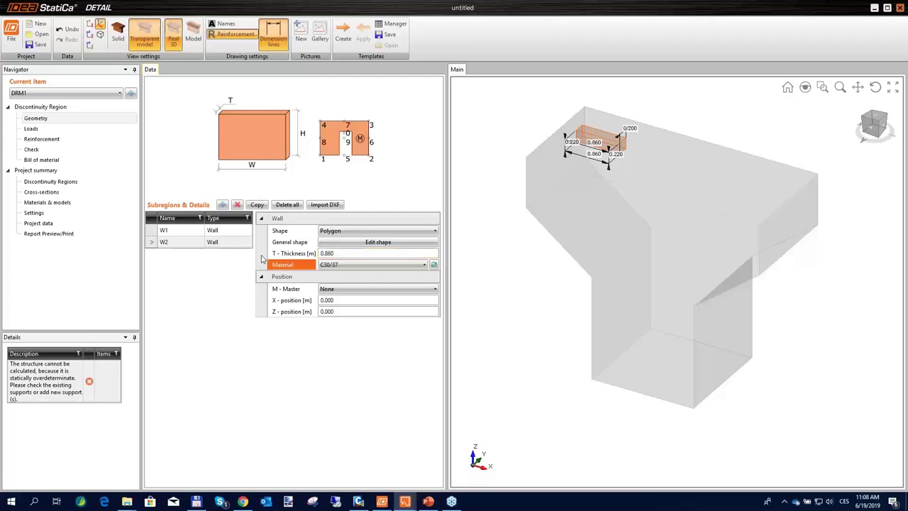
{"action": "middle_click_drag", "start_coordinate": [583, 187], "coordinate": [579, 214]}
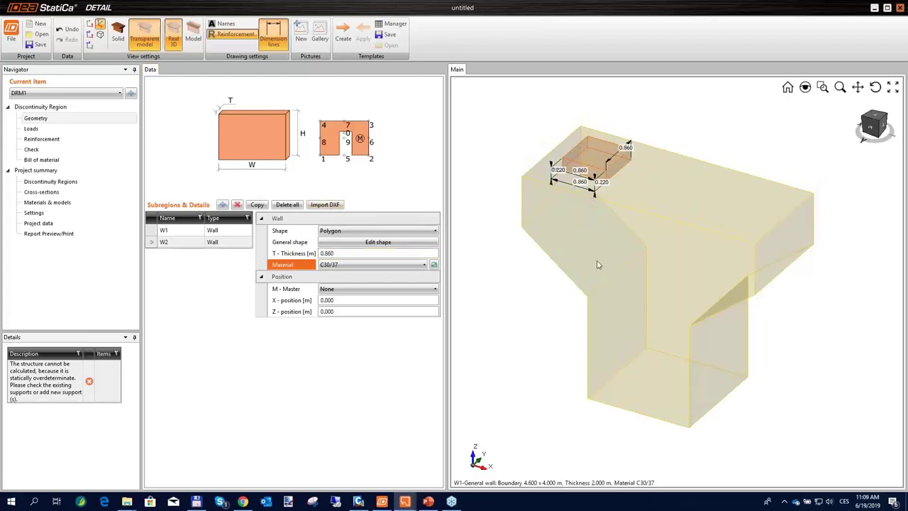
Step: Import the right bearing block's outline from the DXF drawing as a third wall and set its thickness to 0.860 m
{"action": "left_click", "coordinate": [326, 206]}
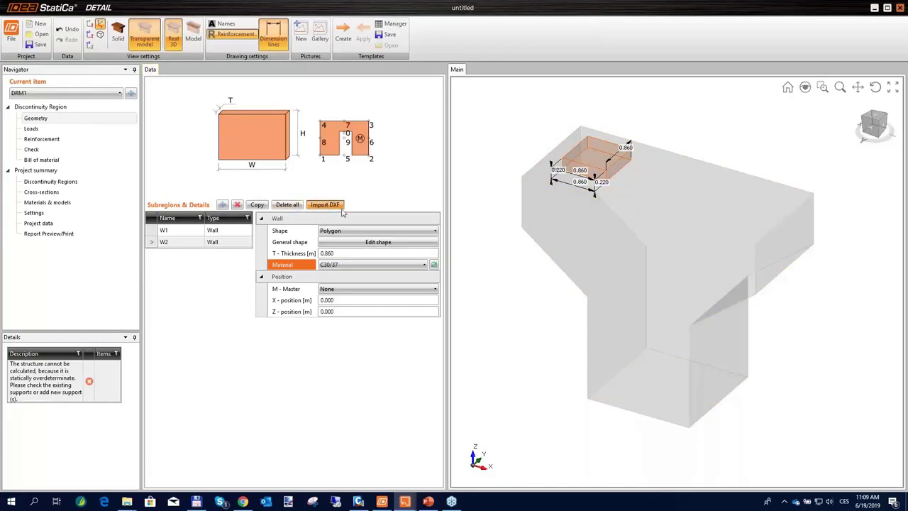
{"action": "double_click", "coordinate": [284, 179]}
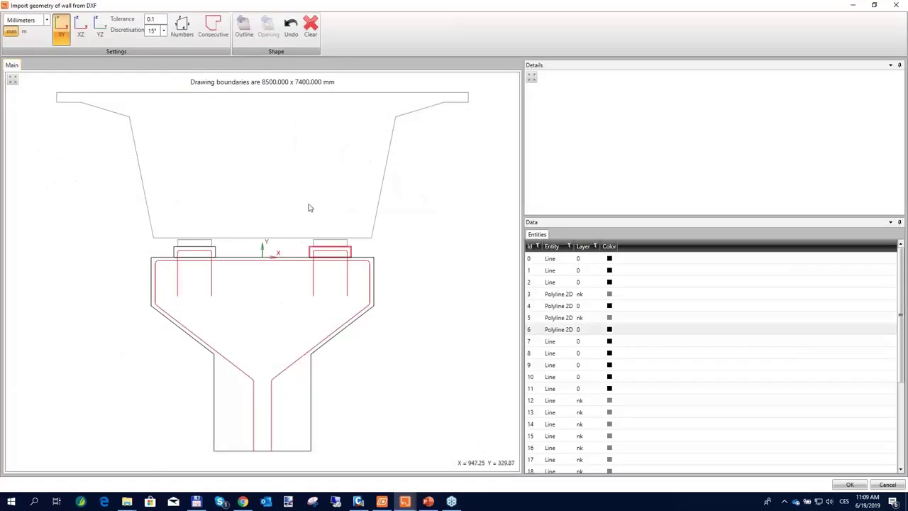
{"action": "left_click", "coordinate": [244, 28]}
{"action": "left_click", "coordinate": [848, 484]}
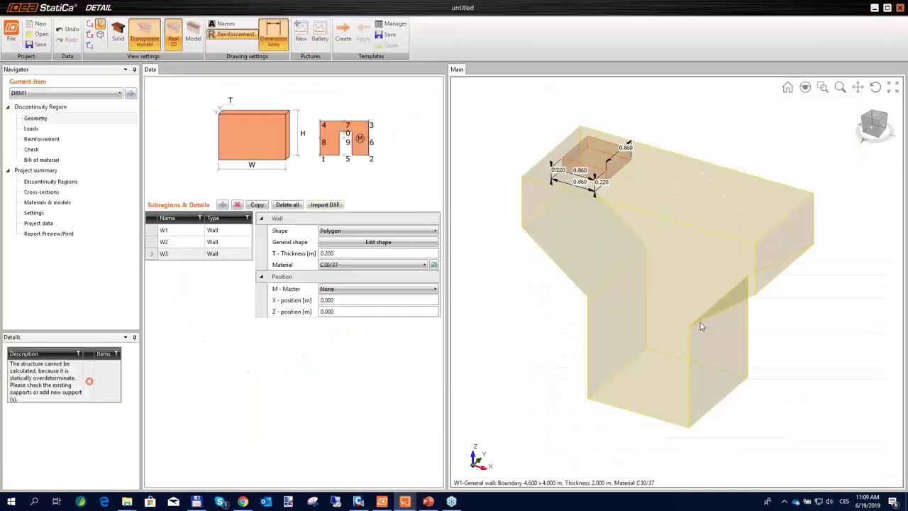
{"action": "type", "text": "0.860"}
{"action": "key", "text": "Tab"}
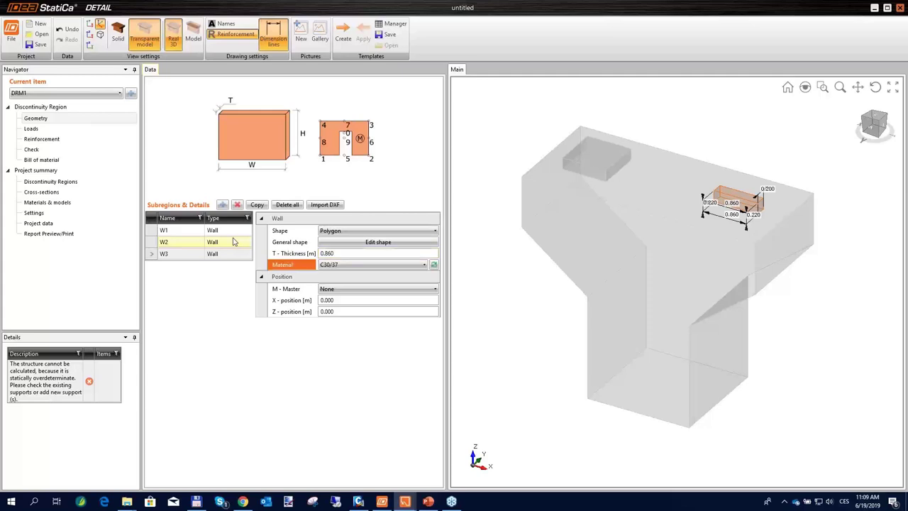
{"action": "scroll", "coordinate": [674, 234], "scroll_direction": "down", "scroll_amount": 2}
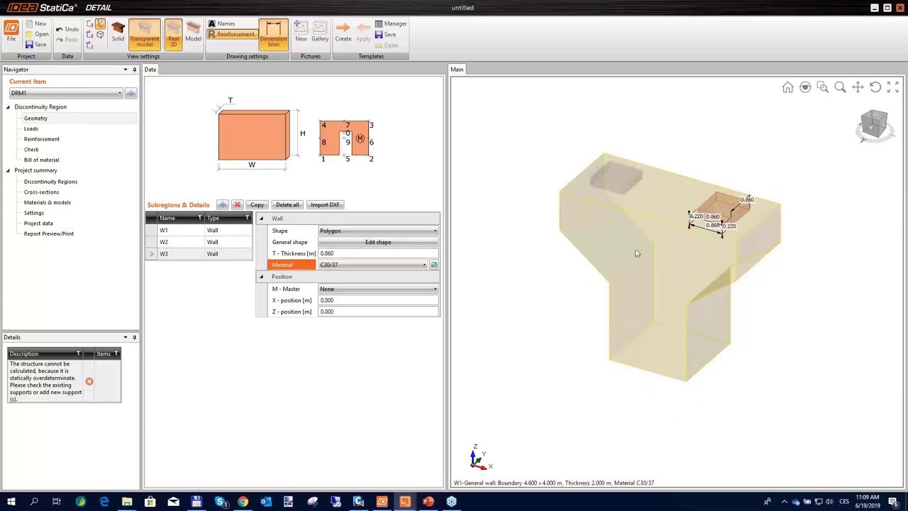
{"action": "left_click", "coordinate": [186, 282]}
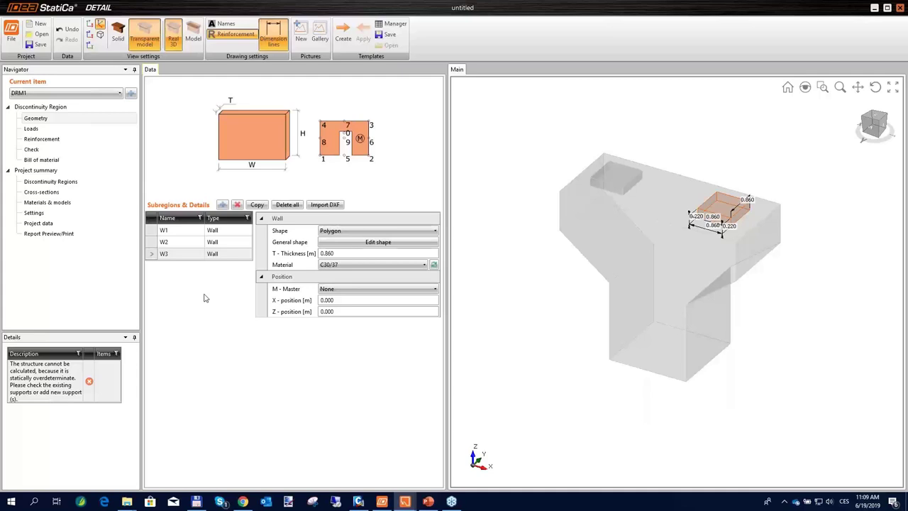
Step: Add a bearing plate as a load transfer device, with a width of 0.700 m and a thickness of 0.145 m
{"action": "left_click", "coordinate": [222, 205]}
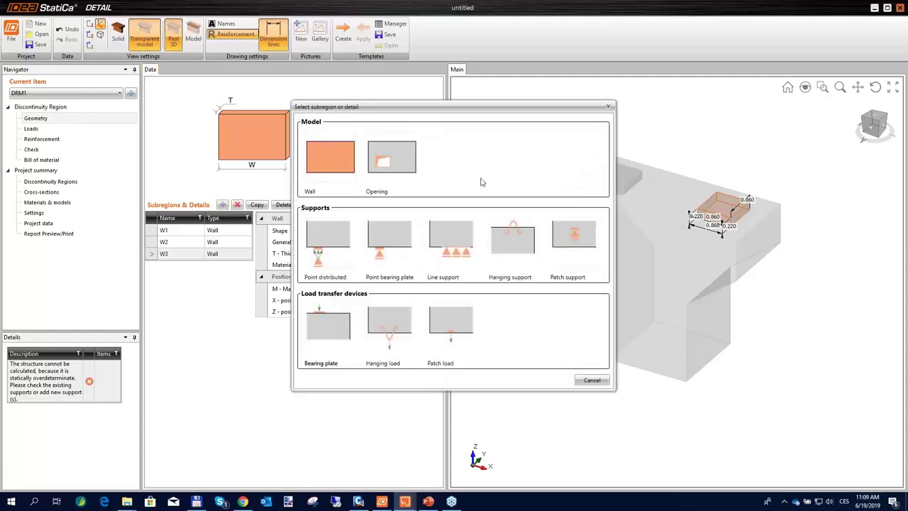
{"action": "left_click", "coordinate": [327, 334]}
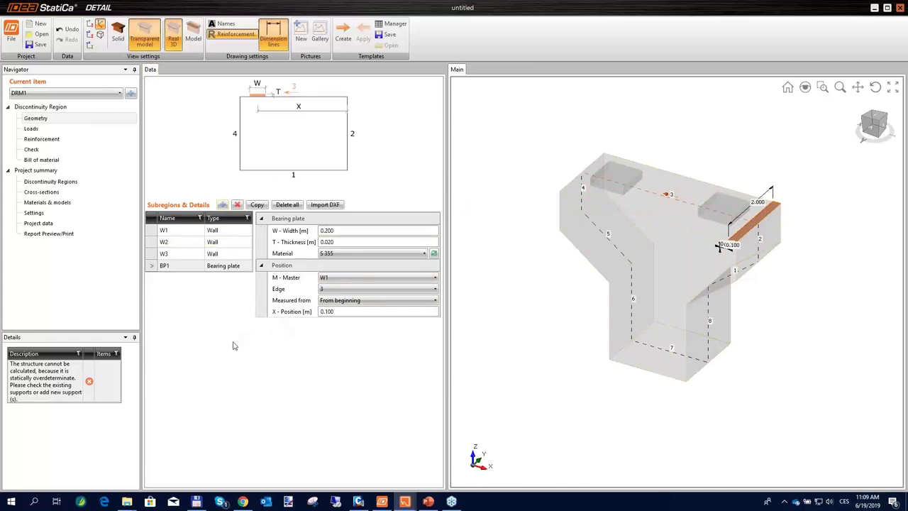
{"action": "left_click", "coordinate": [342, 231]}
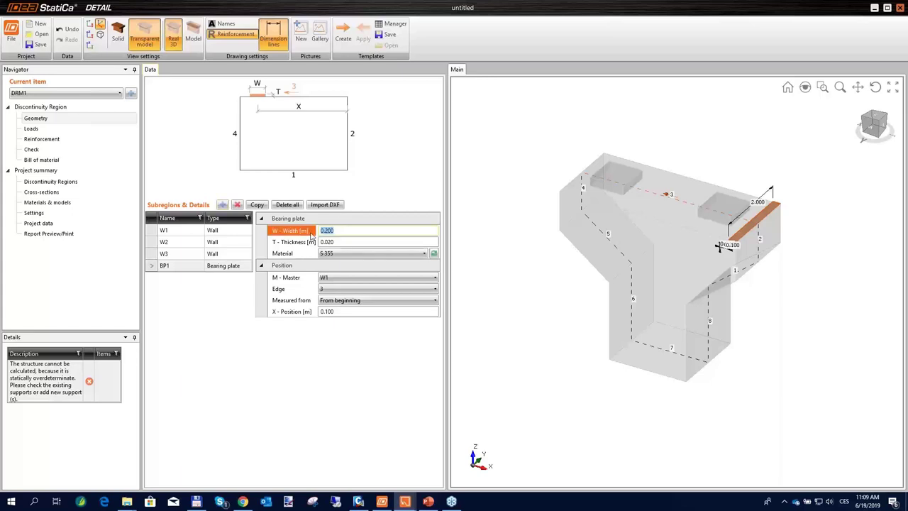
{"action": "type", "text": "00.7"}
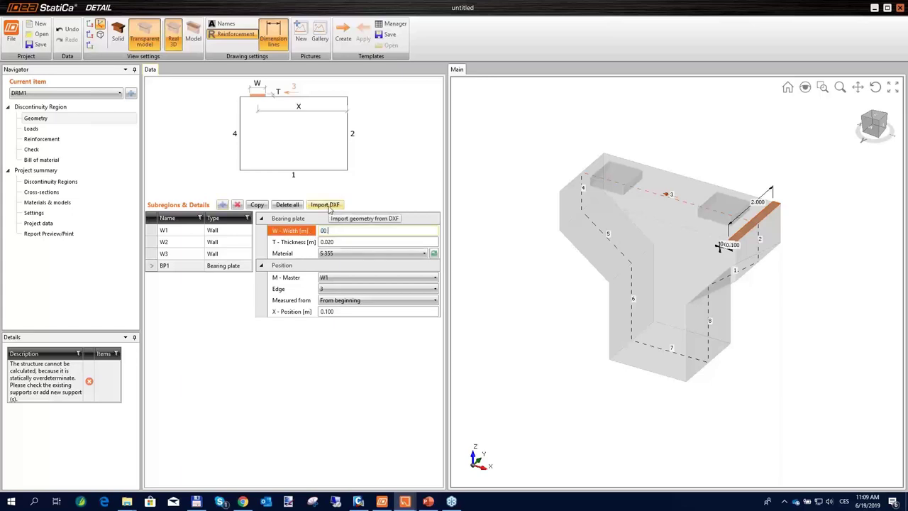
{"action": "key", "text": "Tab"}
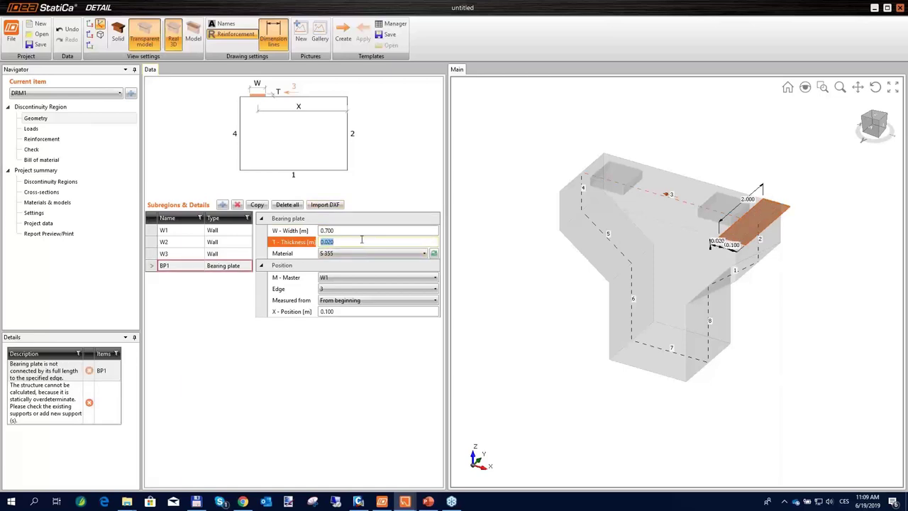
{"action": "type", "text": "0.145"}
{"action": "key", "text": "Tab"}
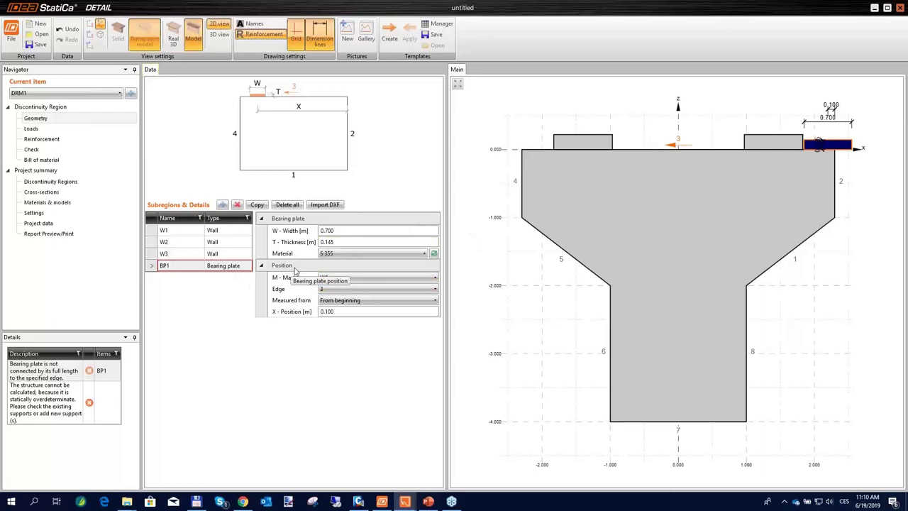
Step: Place the bearing plate on edge 1 of wall W2, the left bearing block, at X position 0.430 m
{"action": "left_click", "coordinate": [357, 279]}
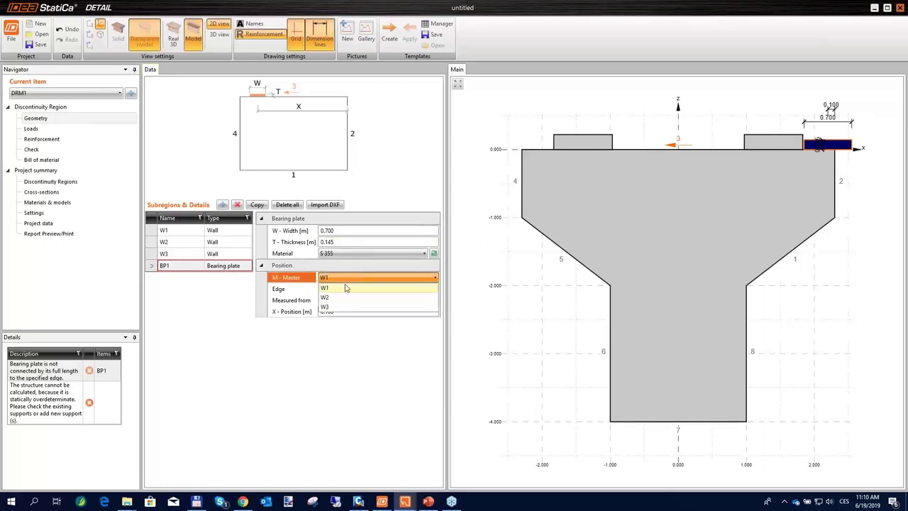
{"action": "left_click", "coordinate": [359, 296]}
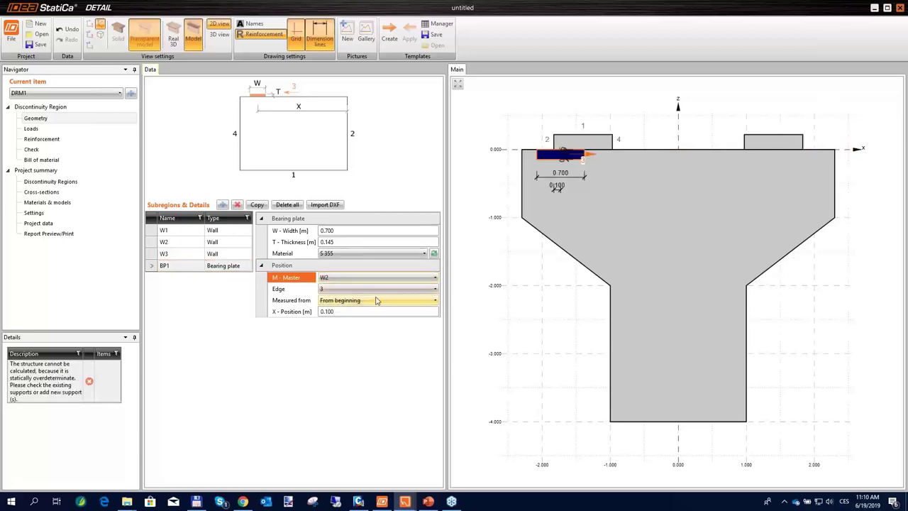
{"action": "left_click", "coordinate": [366, 289]}
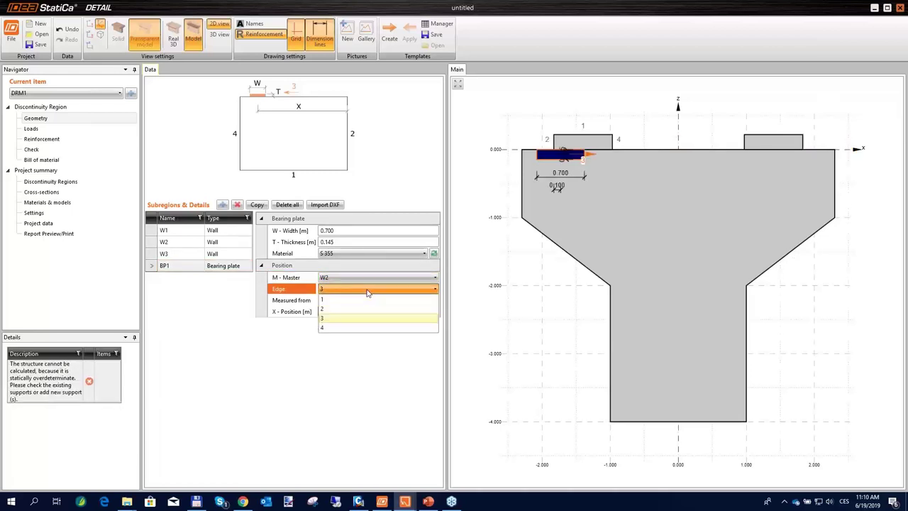
{"action": "left_click", "coordinate": [346, 301]}
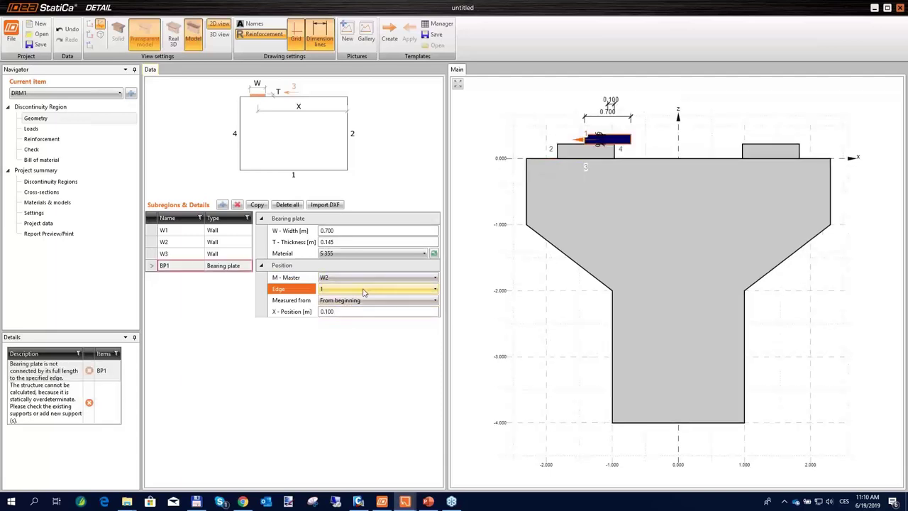
{"action": "left_click", "coordinate": [360, 310]}
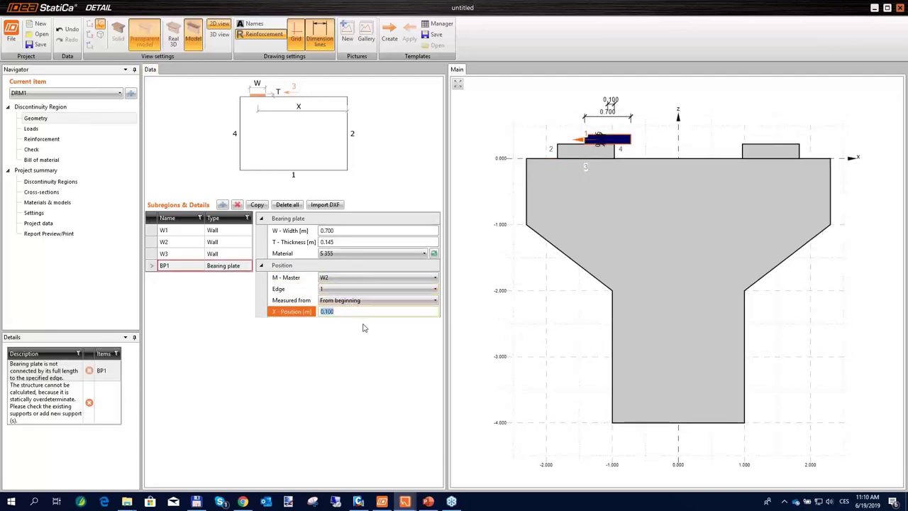
{"action": "type", "text": "0."}
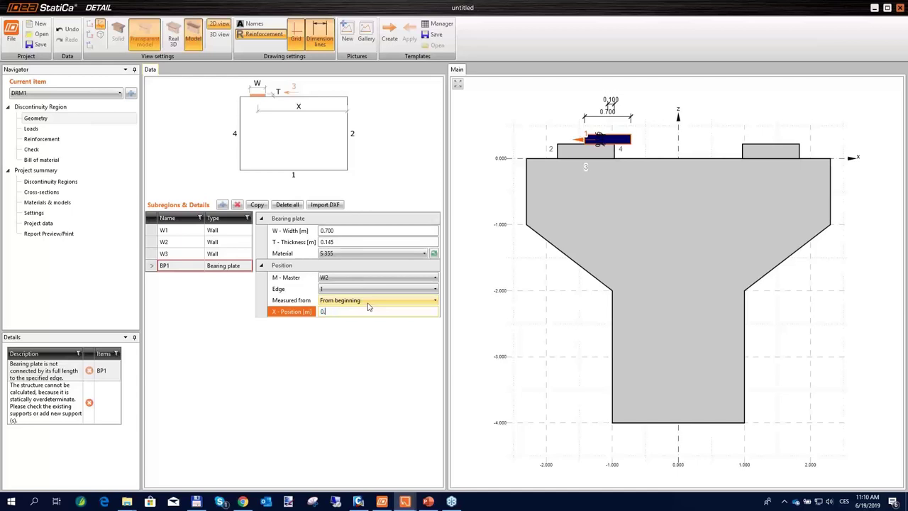
{"action": "type", "text": "430"}
{"action": "key", "text": "Tab"}
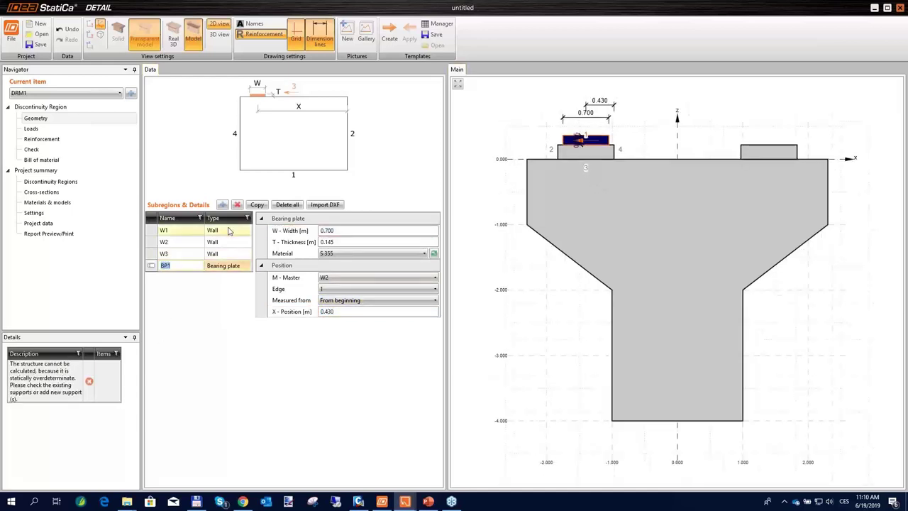
Step: Copy the bearing plate and assign the copy to wall W3, the right bearing block
{"action": "left_click", "coordinate": [257, 205]}
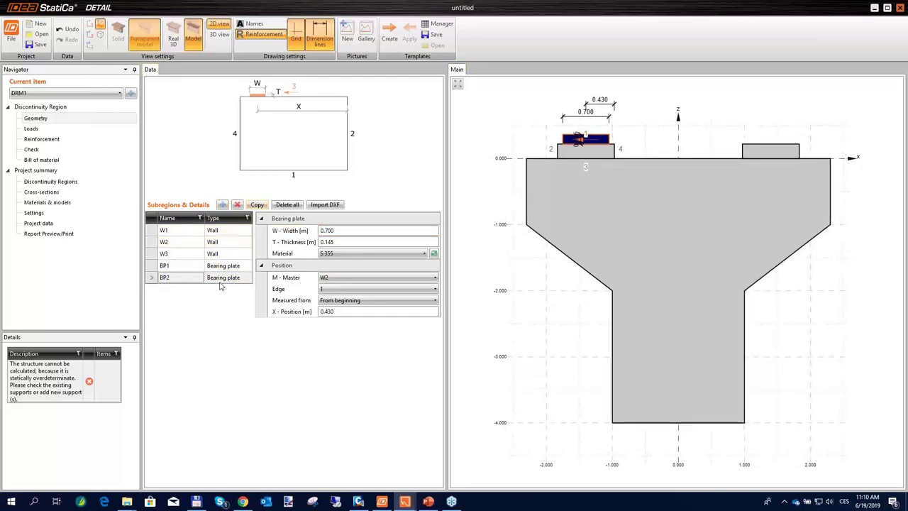
{"action": "left_click", "coordinate": [363, 279]}
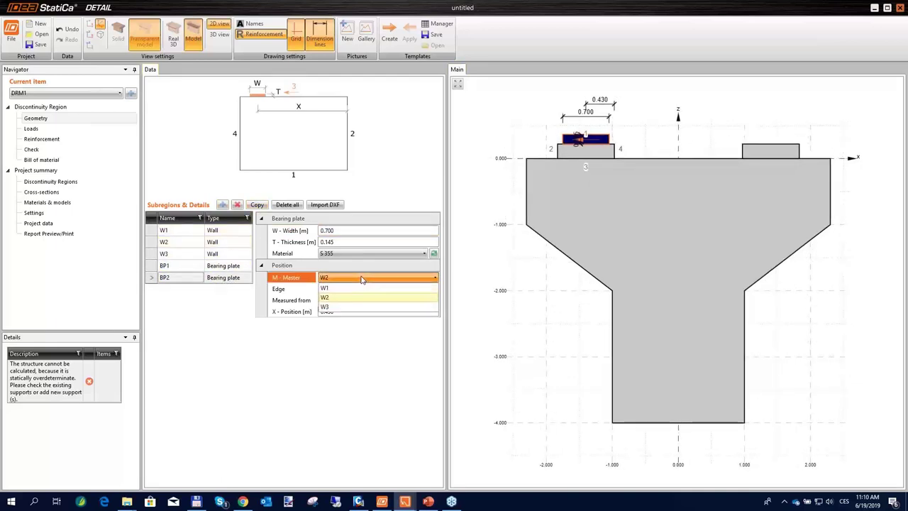
{"action": "left_click", "coordinate": [342, 308]}
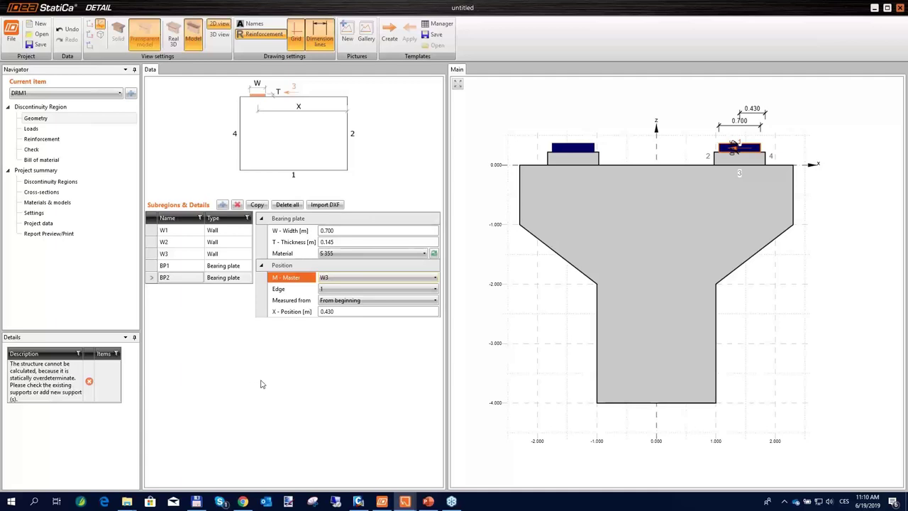
Step: Add a line support along edge 7 at the base of wall W1 and also restrain its rotation Ry
{"action": "left_click", "coordinate": [222, 205]}
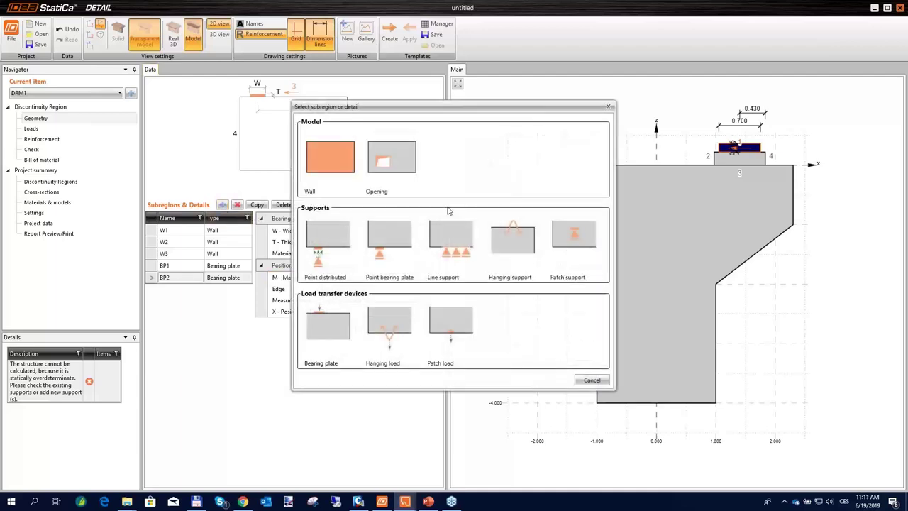
{"action": "left_click", "coordinate": [429, 268]}
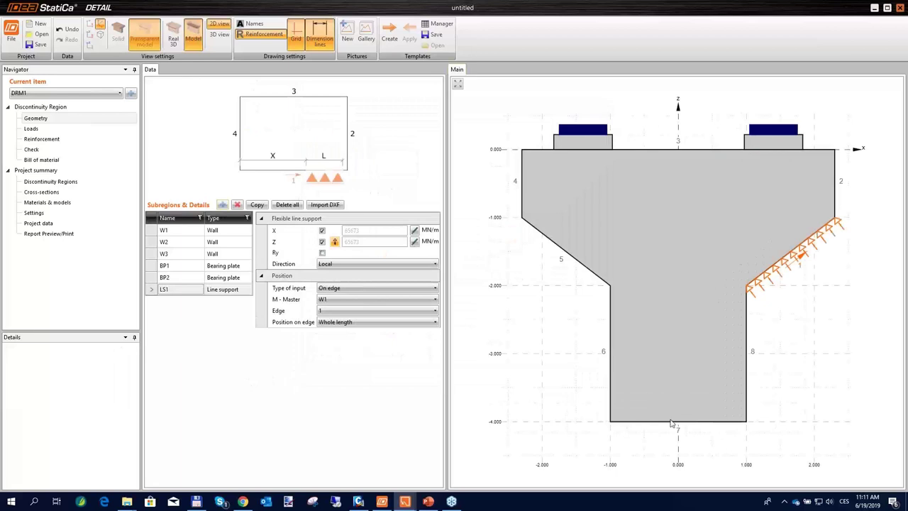
{"action": "left_click", "coordinate": [351, 311]}
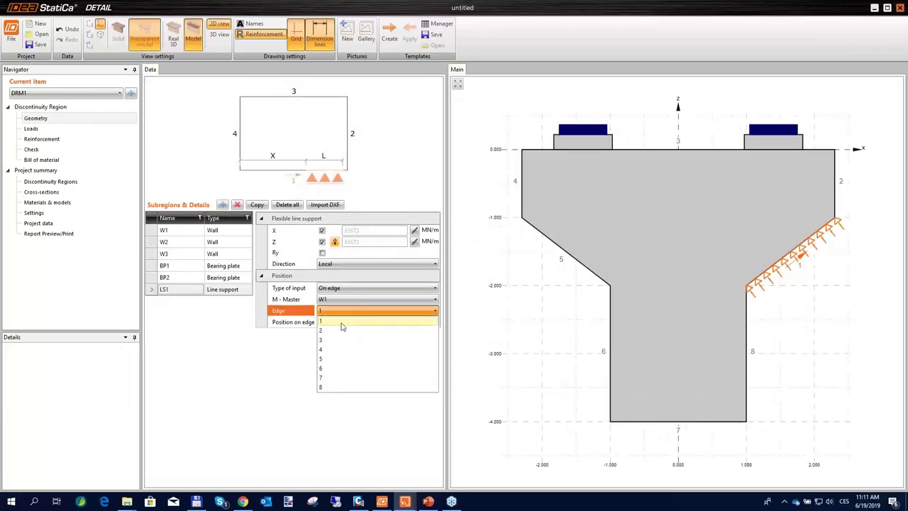
{"action": "left_click", "coordinate": [336, 381]}
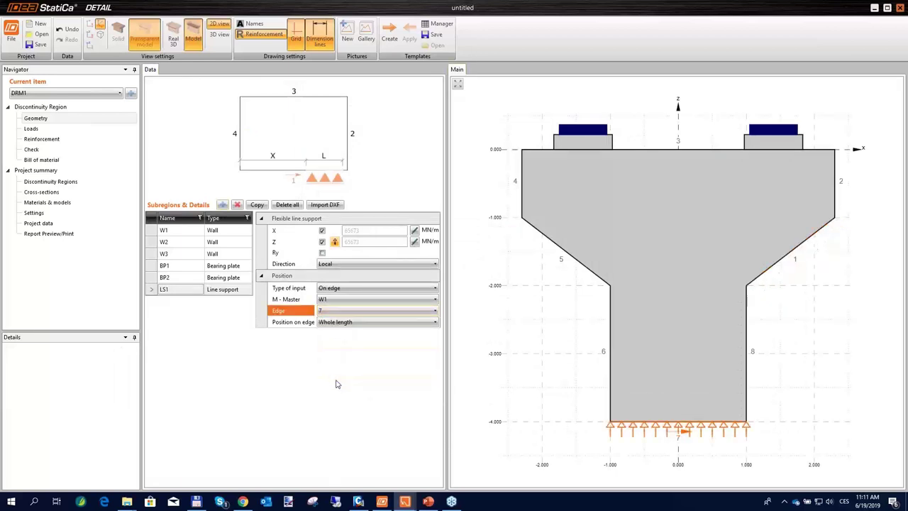
{"action": "left_click", "coordinate": [322, 253]}
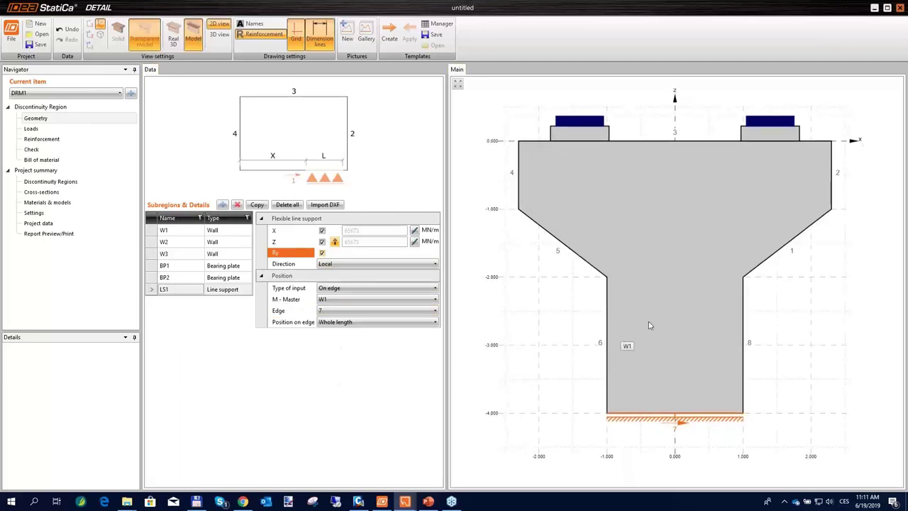
{"action": "scroll", "coordinate": [648, 326], "scroll_direction": "down", "scroll_amount": 1}
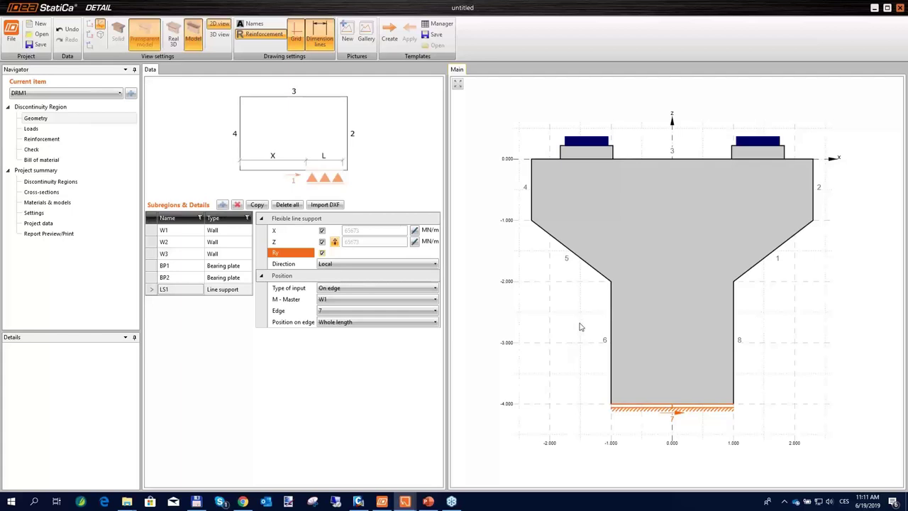
{"action": "scroll", "coordinate": [607, 333], "scroll_direction": "down", "scroll_amount": 2}
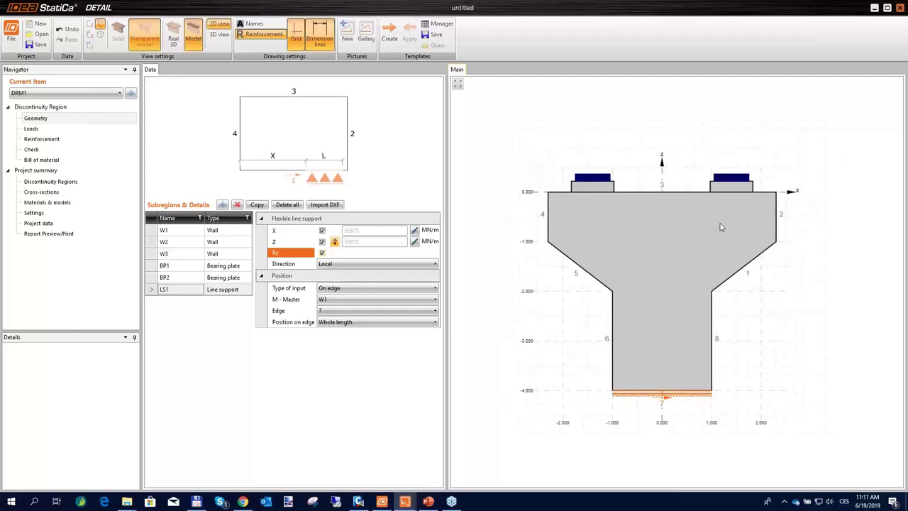
{"action": "scroll", "coordinate": [717, 228], "scroll_direction": "up", "scroll_amount": 1}
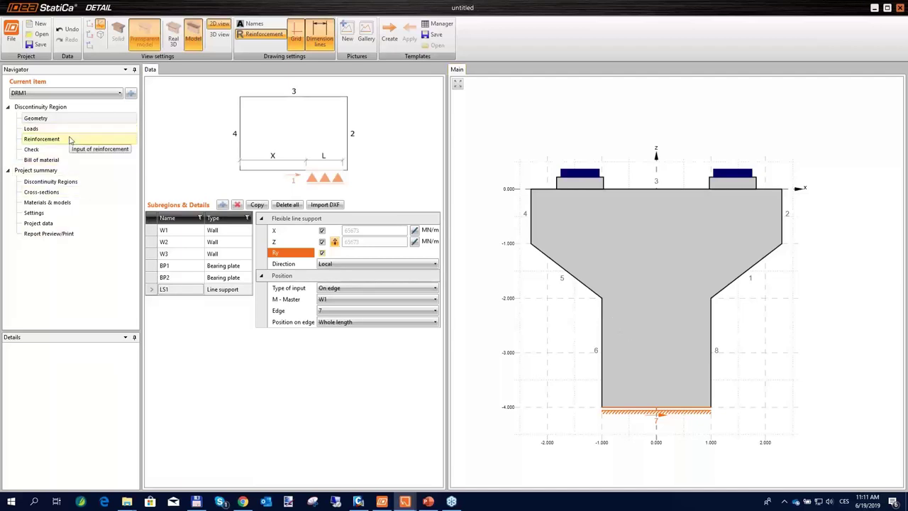
Step: Add load cases LC2 and LC3 in the loads section and exclude all three load cases from the check
{"action": "left_click", "coordinate": [30, 130]}
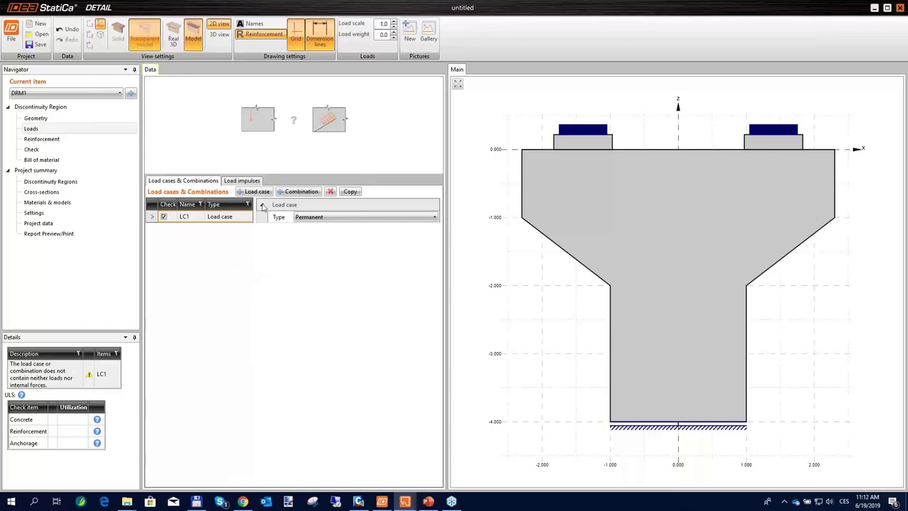
{"action": "left_click", "coordinate": [254, 193]}
{"action": "left_click", "coordinate": [253, 194]}
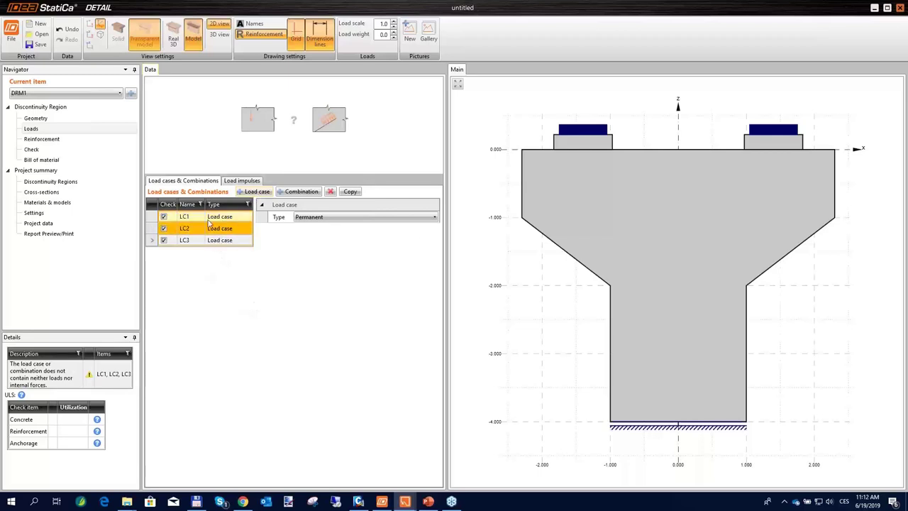
{"action": "left_click", "coordinate": [164, 217]}
{"action": "left_click", "coordinate": [164, 229]}
{"action": "left_click", "coordinate": [164, 240]}
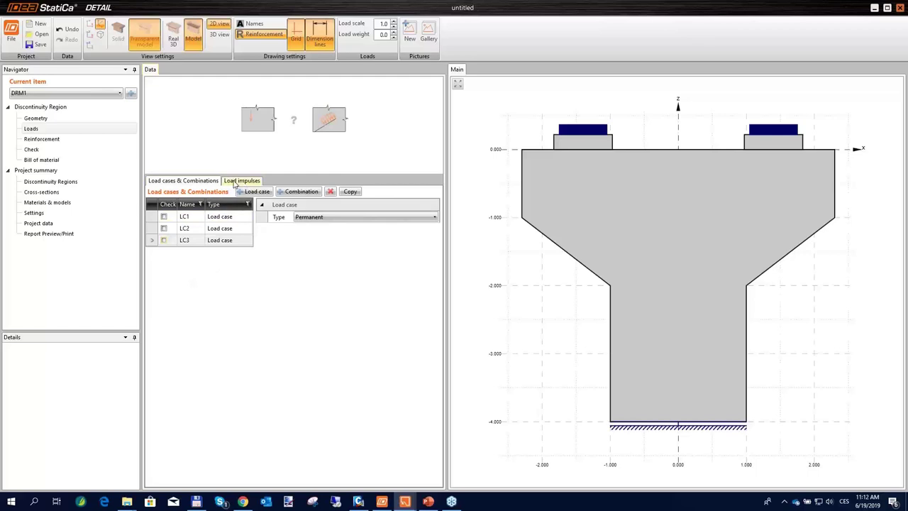
Step: Add a point load of -4580 kN in global Z to load case LC1, transmitted through bearing plate BP1
{"action": "left_click", "coordinate": [238, 183]}
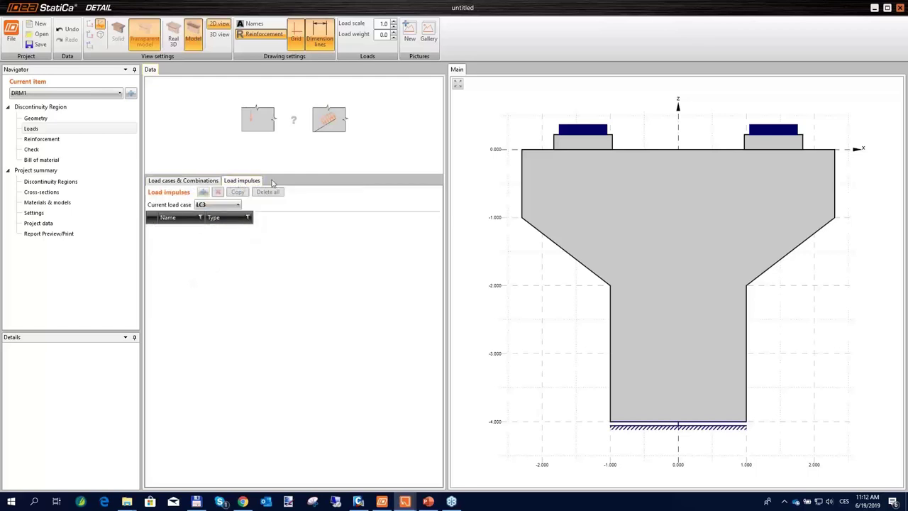
{"action": "left_click", "coordinate": [220, 204]}
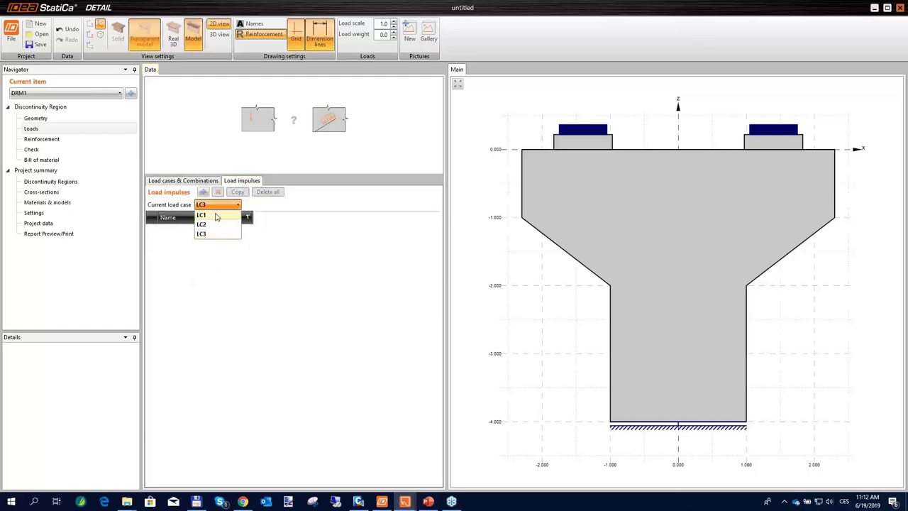
{"action": "left_click", "coordinate": [216, 215]}
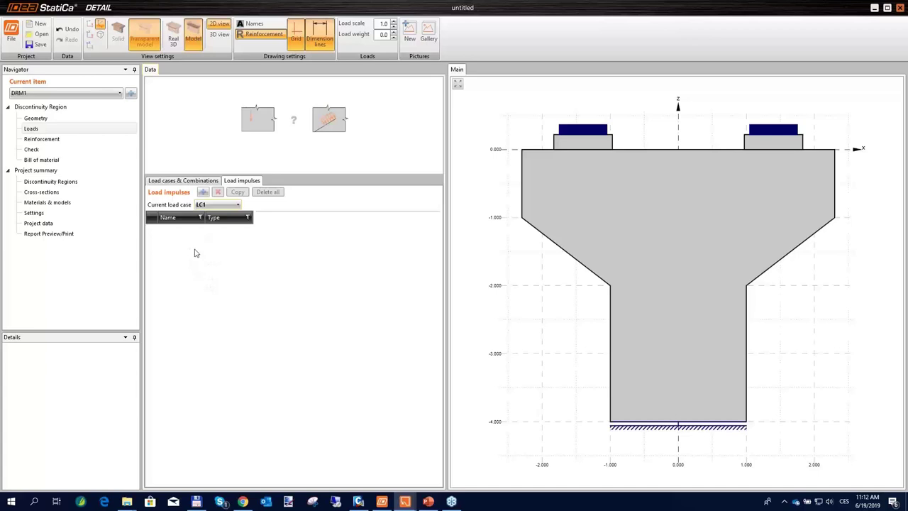
{"action": "left_click", "coordinate": [204, 193]}
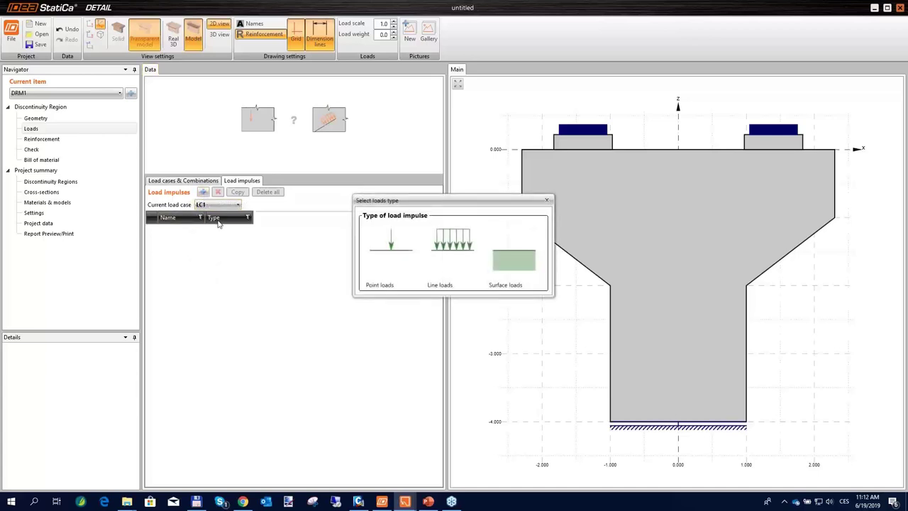
{"action": "left_click", "coordinate": [395, 255]}
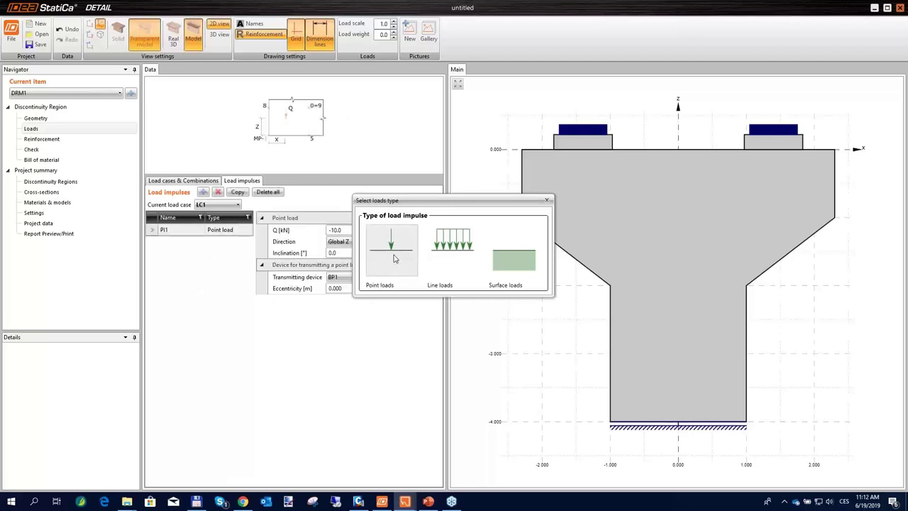
{"action": "left_click", "coordinate": [297, 230]}
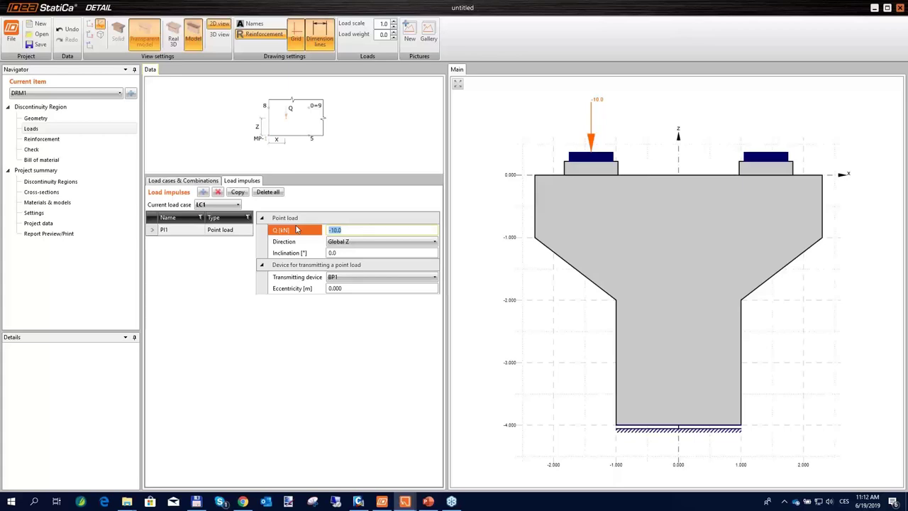
{"action": "type", "text": "-4580"}
{"action": "key", "text": "Tab"}
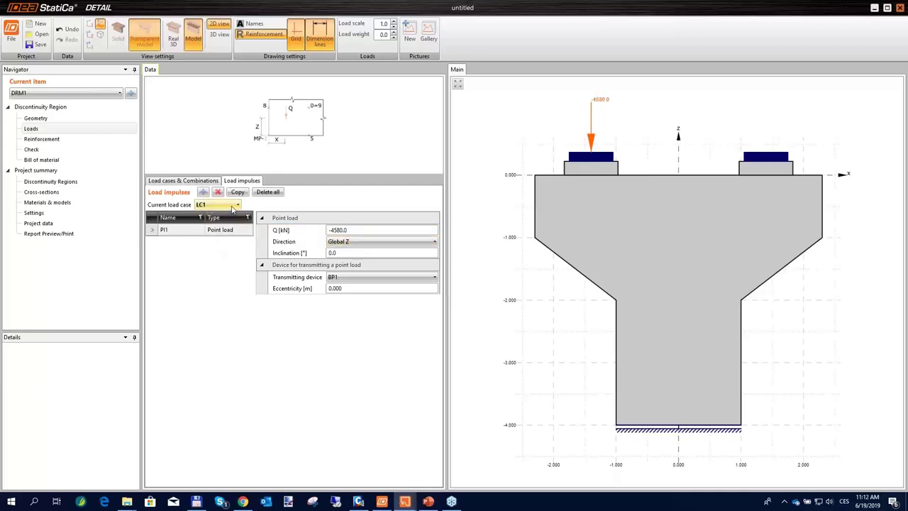
Step: Copy the point load in load case LC1 and transmit the copy through bearing plate BP2
{"action": "left_click", "coordinate": [237, 192]}
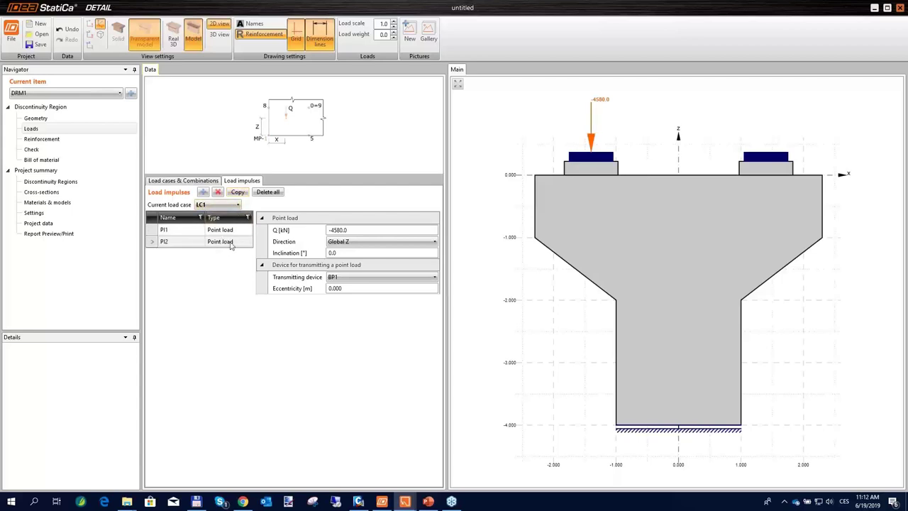
{"action": "left_click", "coordinate": [359, 278]}
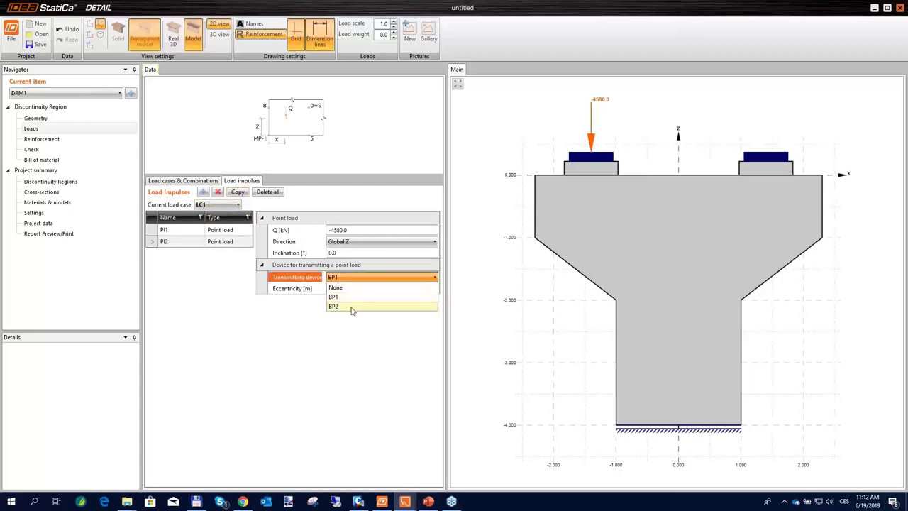
{"action": "left_click", "coordinate": [353, 308]}
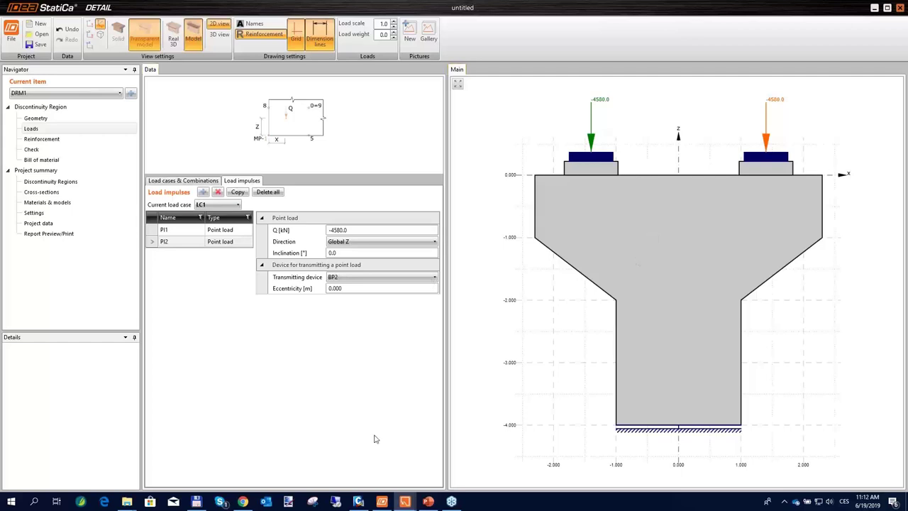
Step: Switch to midas Civil to look at the bridge model and return to the pier cap model in IDEA StatiCa Detail
{"action": "left_click", "coordinate": [359, 502]}
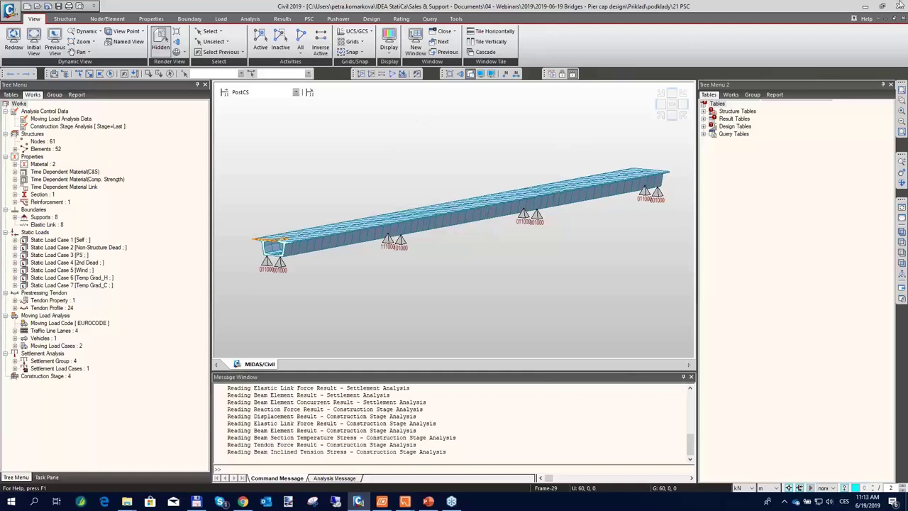
{"action": "left_click", "coordinate": [866, 7]}
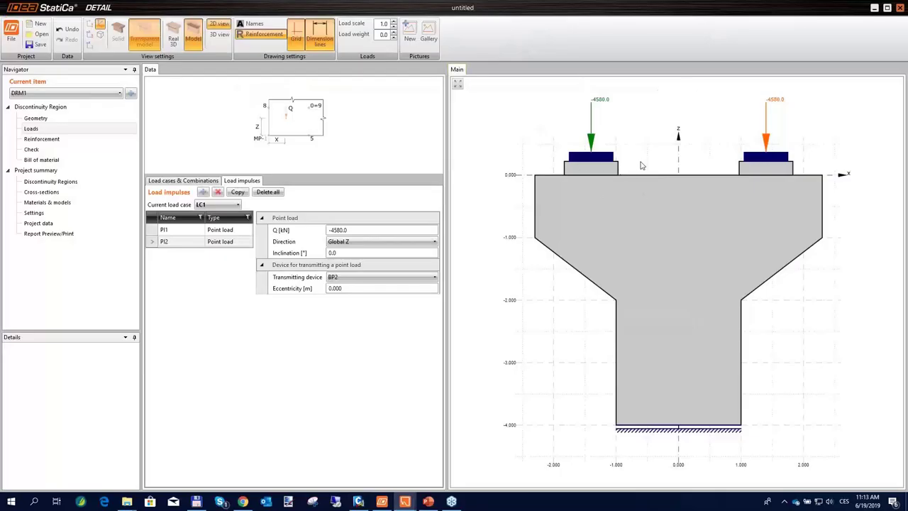
Step: Add a point load of 90 kN in global Z to load case LC2, transmitted through bearing plate BP2
{"action": "left_click", "coordinate": [226, 205]}
{"action": "left_click", "coordinate": [223, 224]}
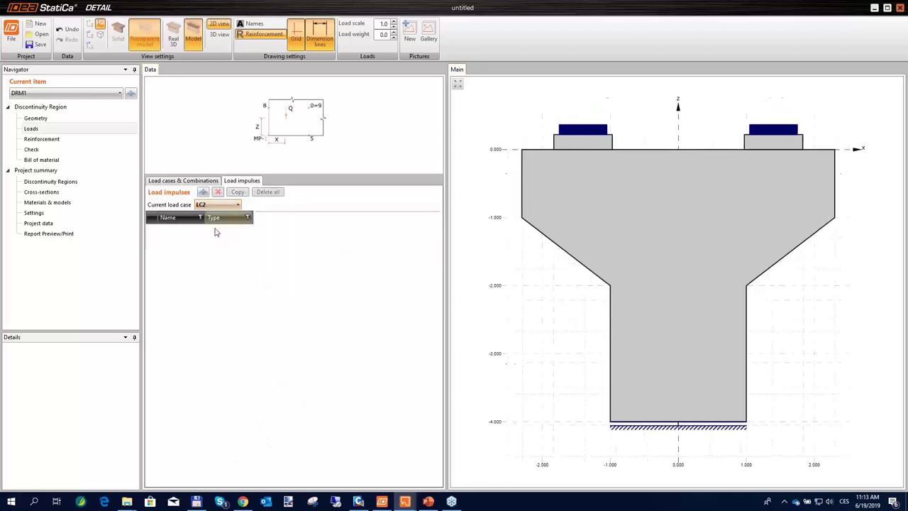
{"action": "left_click", "coordinate": [204, 192]}
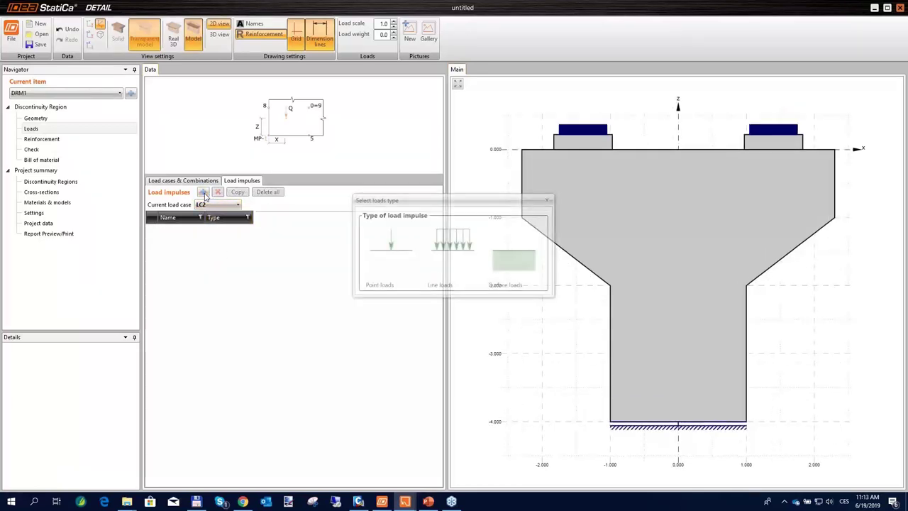
{"action": "left_click", "coordinate": [390, 245]}
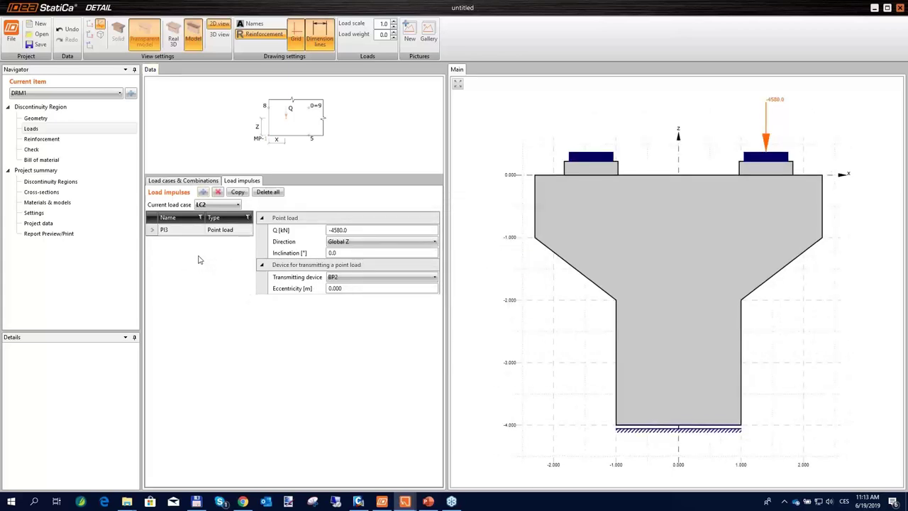
{"action": "left_click", "coordinate": [357, 230]}
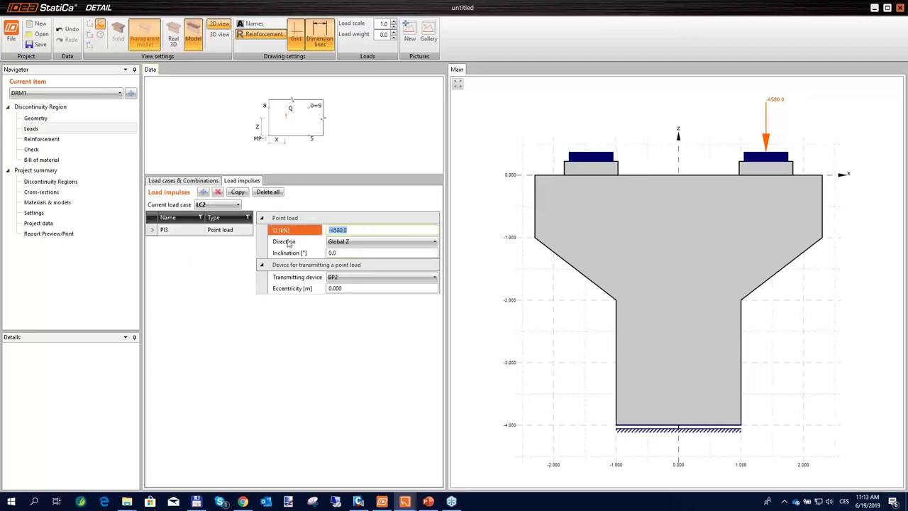
{"action": "type", "text": "90"}
{"action": "key", "text": "Return"}
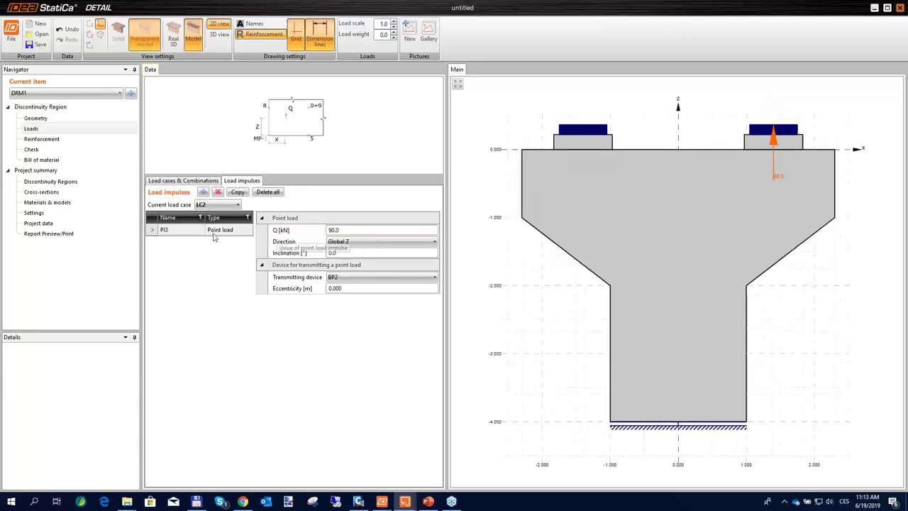
Step: Copy the 90 kN point load in load case LC2 and transmit the copy through bearing plate BP1
{"action": "left_click", "coordinate": [238, 192]}
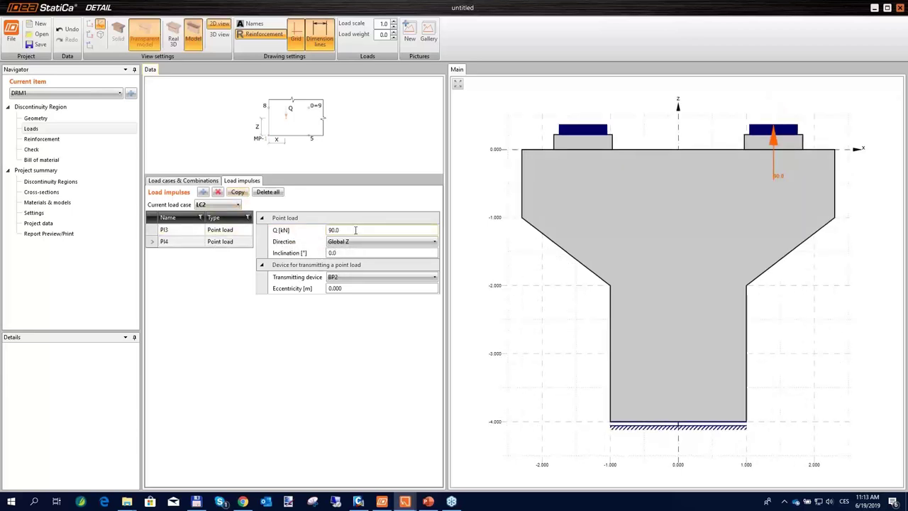
{"action": "left_click", "coordinate": [359, 276]}
{"action": "left_click", "coordinate": [347, 295]}
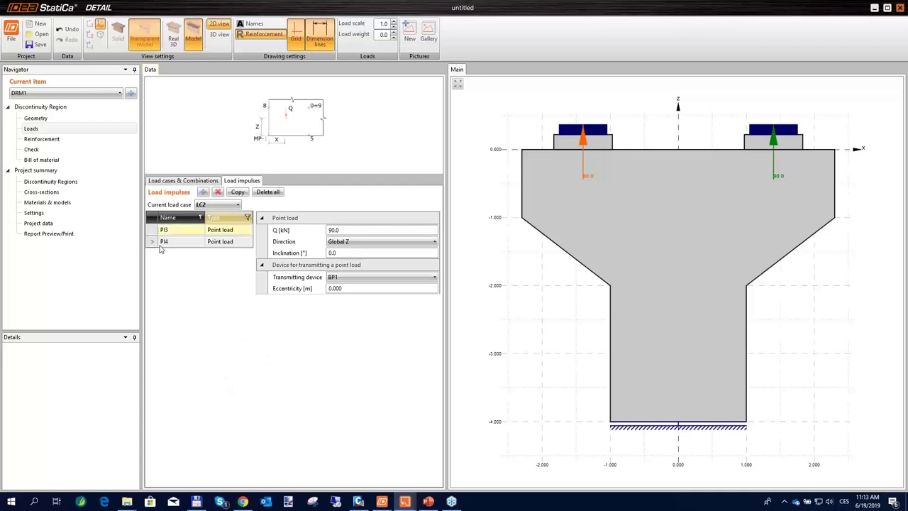
Step: Add a point load of -2480 kN in global Z to load case LC3, transmitted through bearing plate BP1
{"action": "left_click", "coordinate": [217, 204]}
{"action": "left_click", "coordinate": [217, 236]}
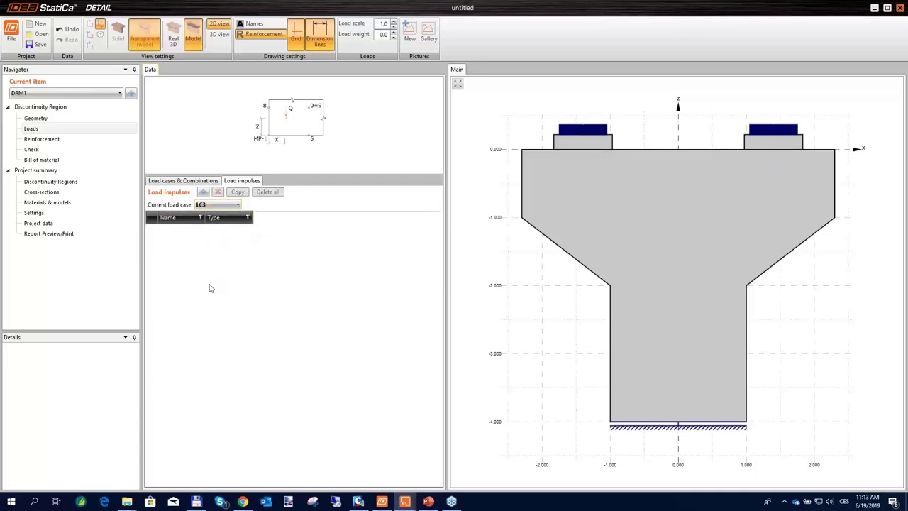
{"action": "left_click", "coordinate": [202, 192]}
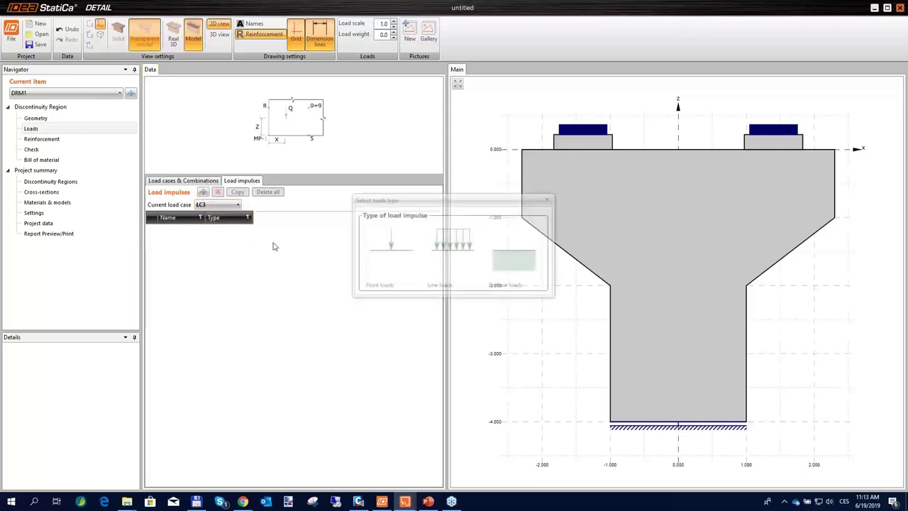
{"action": "left_click", "coordinate": [403, 246]}
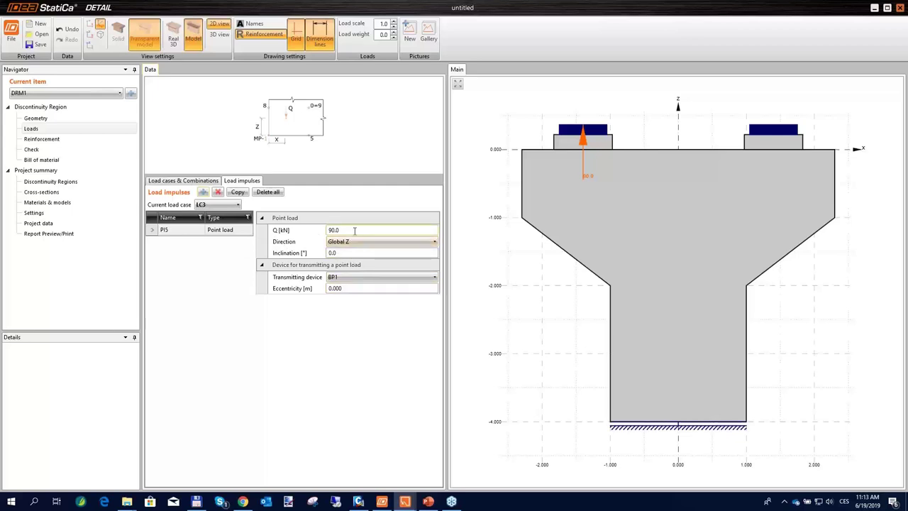
{"action": "left_click", "coordinate": [284, 231]}
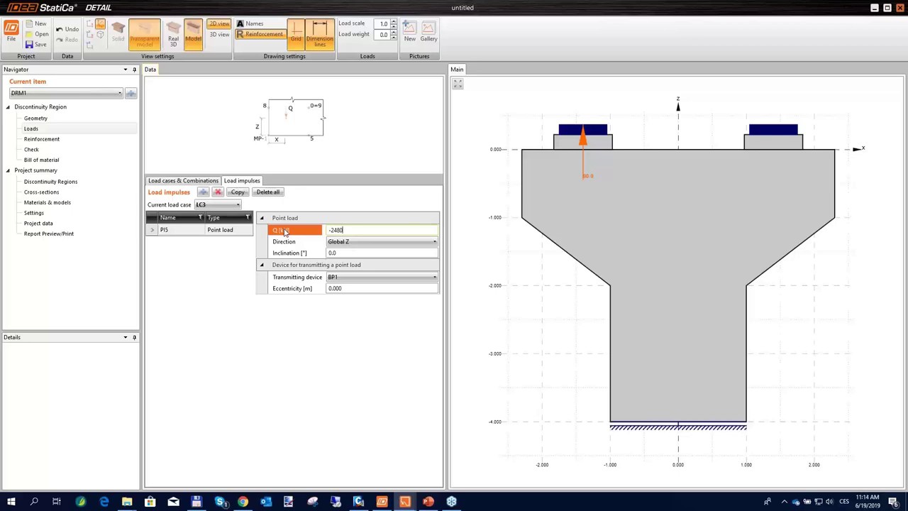
{"action": "type", "text": "-2480"}
{"action": "key", "text": "Return"}
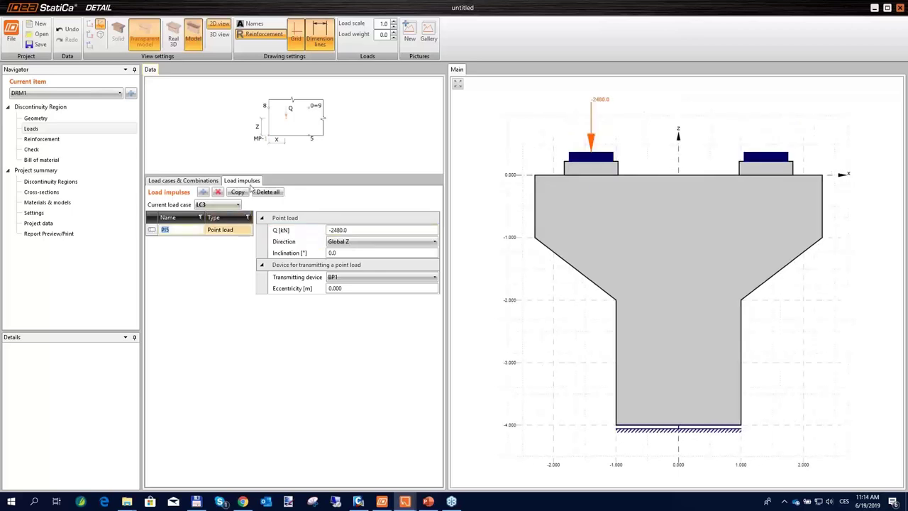
Step: Copy the -2480 kN point load in load case LC3 and transmit the copy through bearing plate BP2
{"action": "left_click", "coordinate": [237, 193]}
{"action": "left_click", "coordinate": [360, 230]}
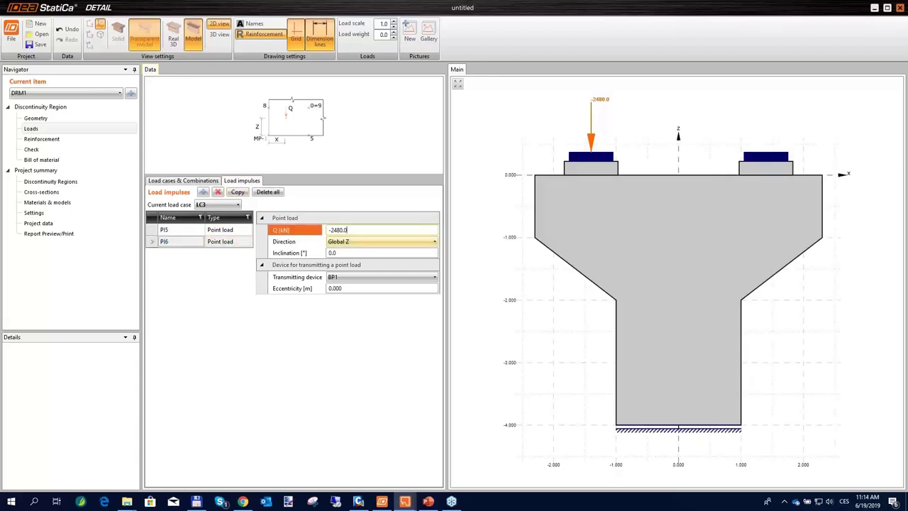
{"action": "left_click", "coordinate": [361, 277]}
{"action": "left_click", "coordinate": [360, 306]}
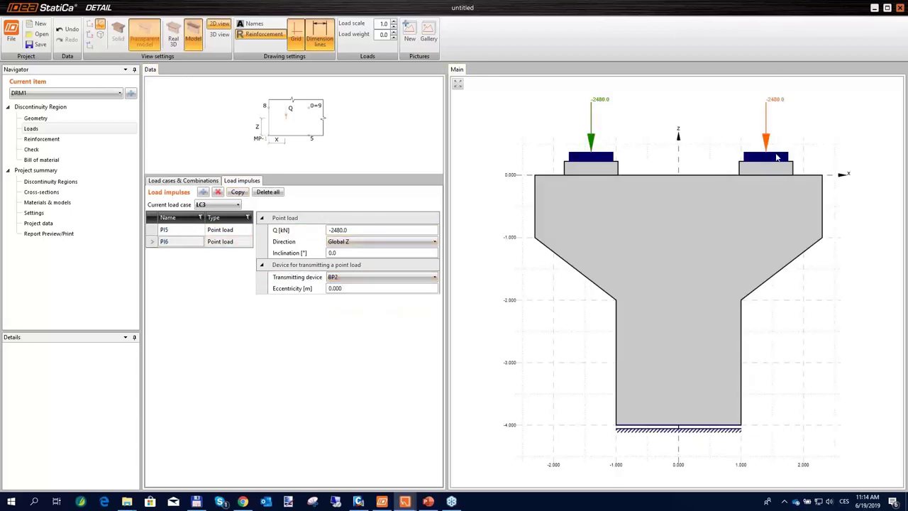
Step: Add three load combinations, C1, C2 and C3, to the load cases and combinations list
{"action": "left_click", "coordinate": [183, 180]}
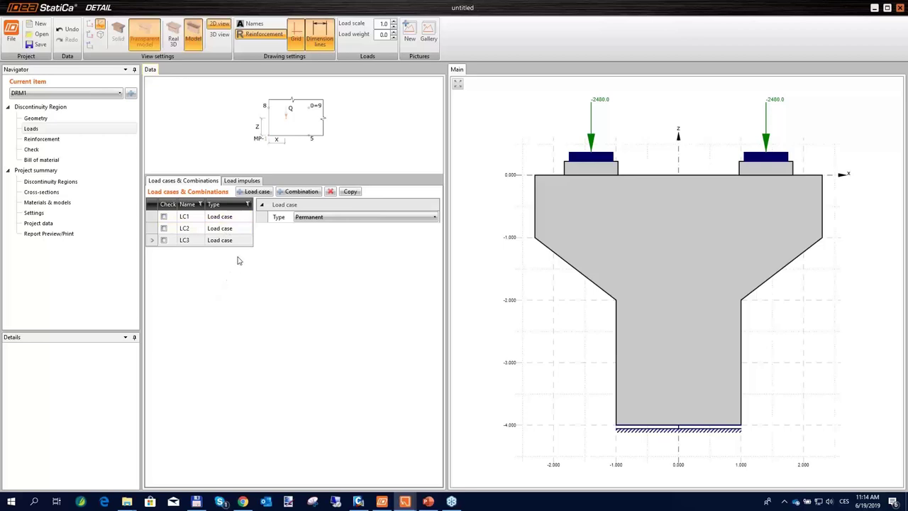
{"action": "left_click", "coordinate": [292, 192]}
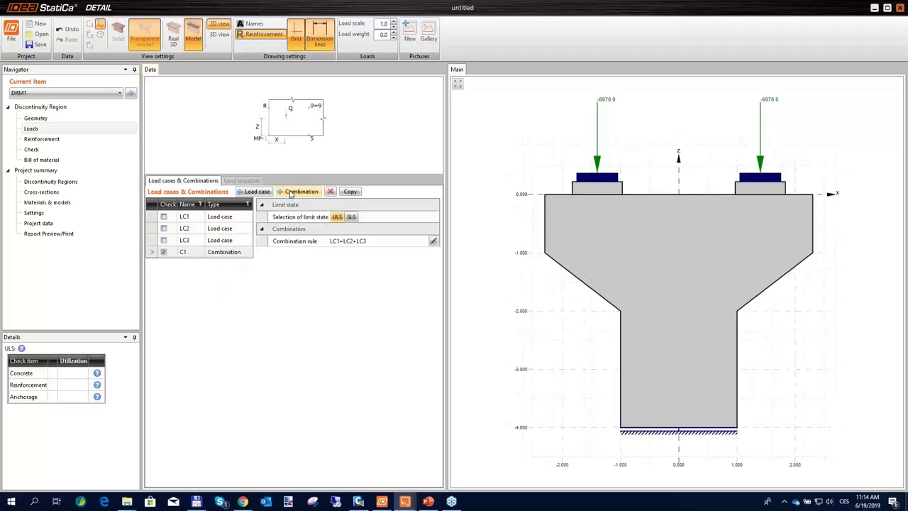
{"action": "left_click", "coordinate": [292, 192]}
{"action": "left_click", "coordinate": [292, 192]}
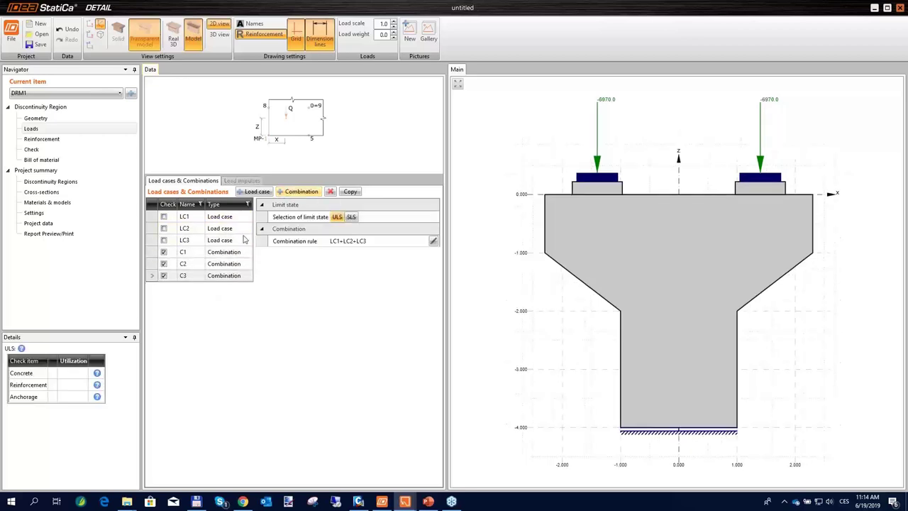
Step: Edit the combination rules and set the partial factors of LC1 and LC3 to 1.35 in ULS combination C1
{"action": "left_click", "coordinate": [433, 241]}
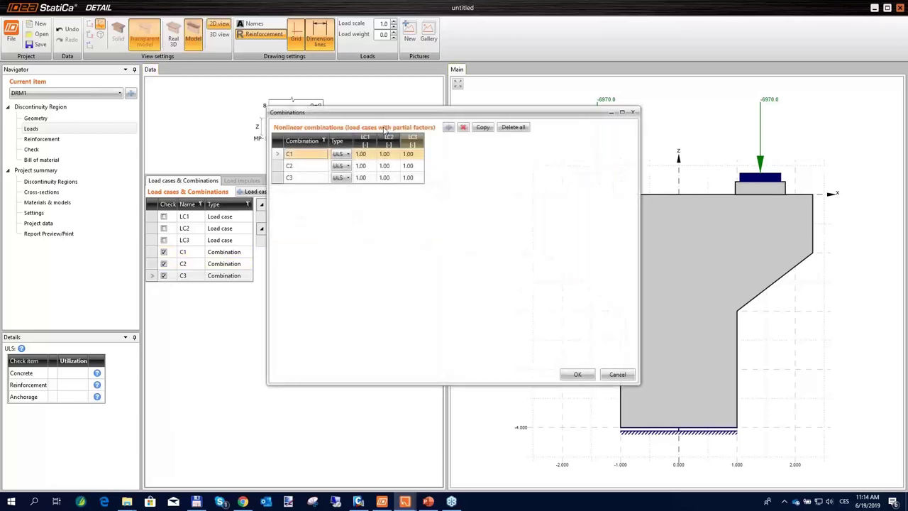
{"action": "left_click", "coordinate": [361, 153]}
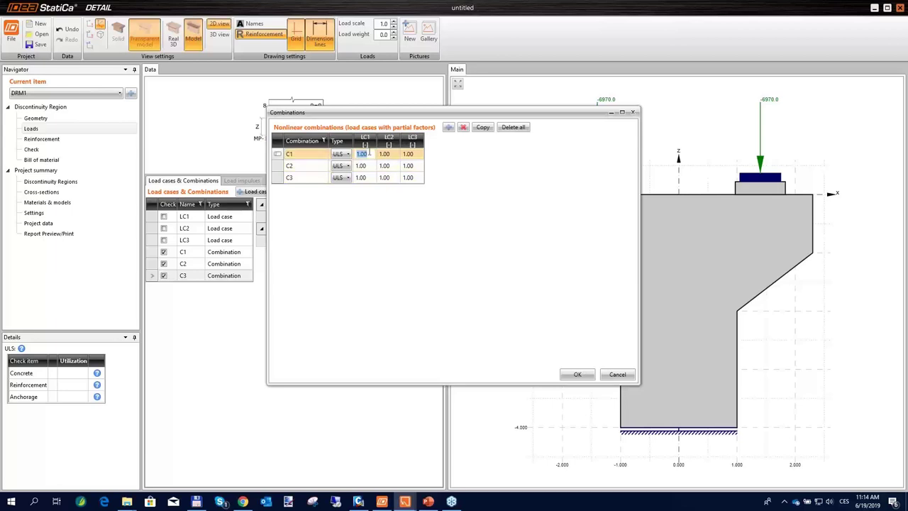
{"action": "type", "text": "1,35"}
{"action": "key", "text": "Tab"}
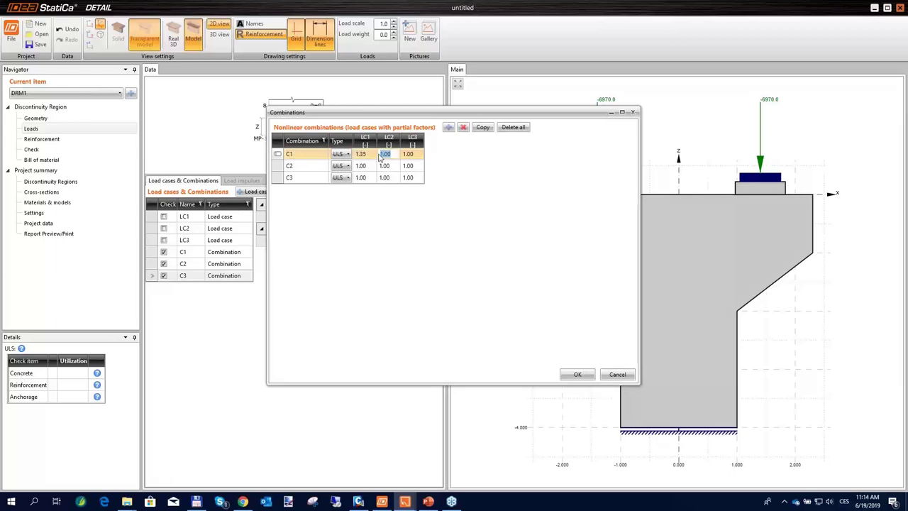
{"action": "left_click", "coordinate": [367, 154]}
{"action": "left_click", "coordinate": [418, 154]}
{"action": "type", "text": "1"}
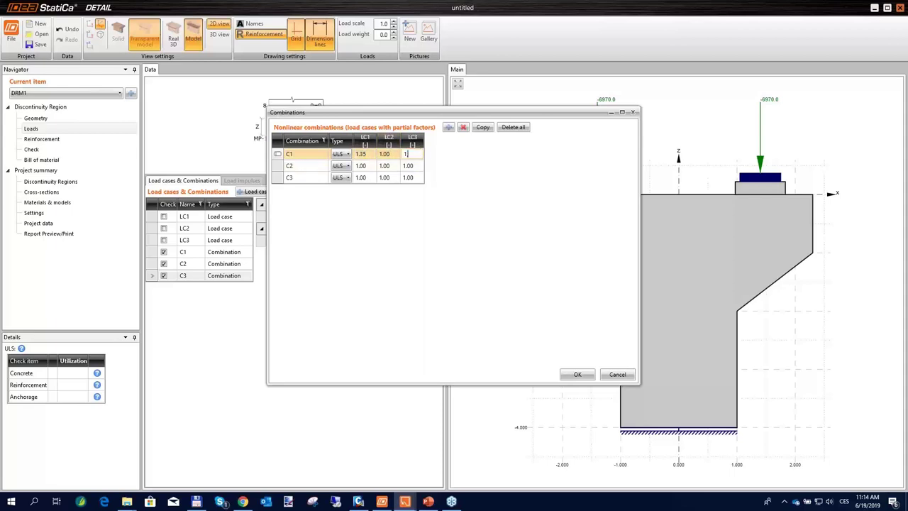
{"action": "type", "text": ".35"}
Step: Set the type of combination C2 to Characteristic and of combination C3 to Quasi-permanent
{"action": "left_click", "coordinate": [340, 166]}
{"action": "left_click", "coordinate": [344, 166]}
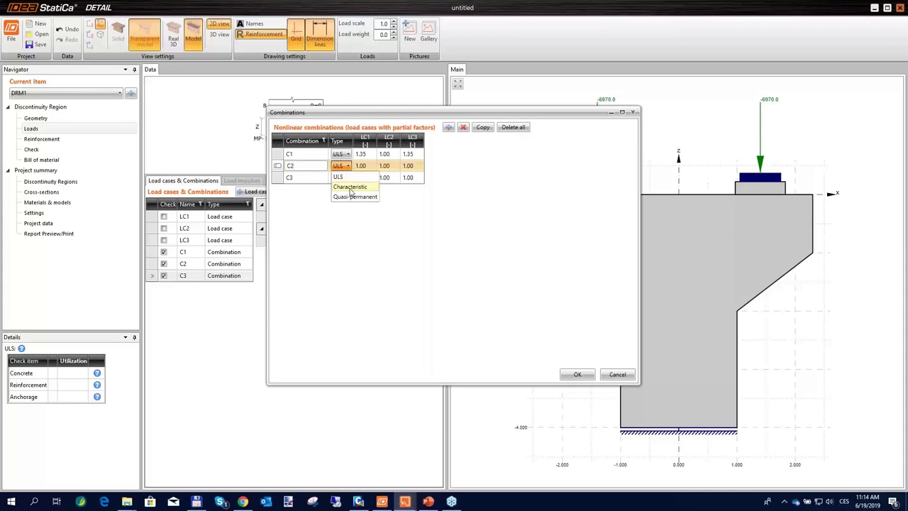
{"action": "left_click", "coordinate": [351, 187]}
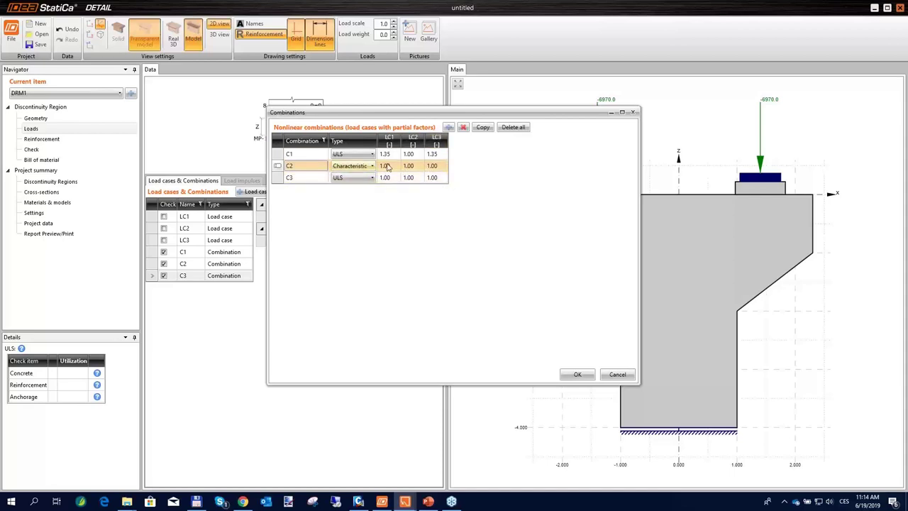
{"action": "left_click", "coordinate": [355, 178]}
{"action": "left_click", "coordinate": [356, 178]}
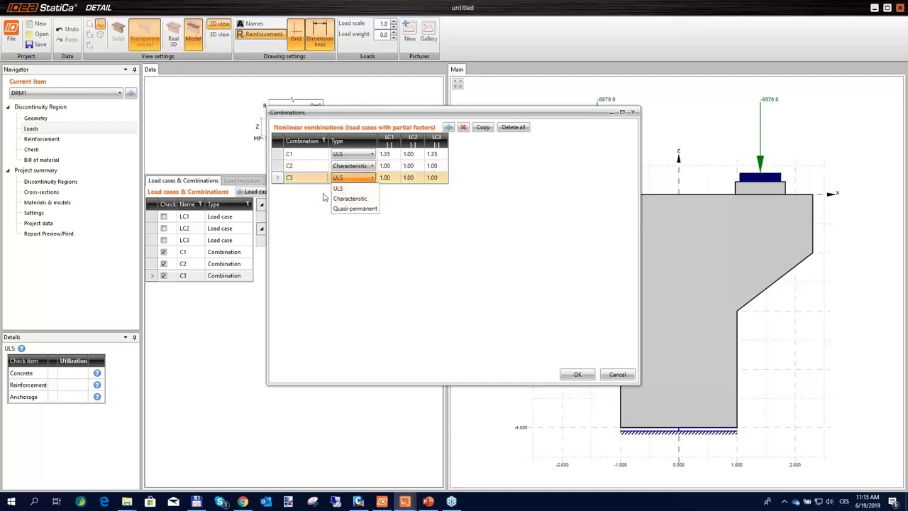
{"action": "left_click", "coordinate": [365, 209]}
Step: Remove load case LC3 from combination C3 by clearing its factor, and accept the combination settings
{"action": "left_click", "coordinate": [445, 178]}
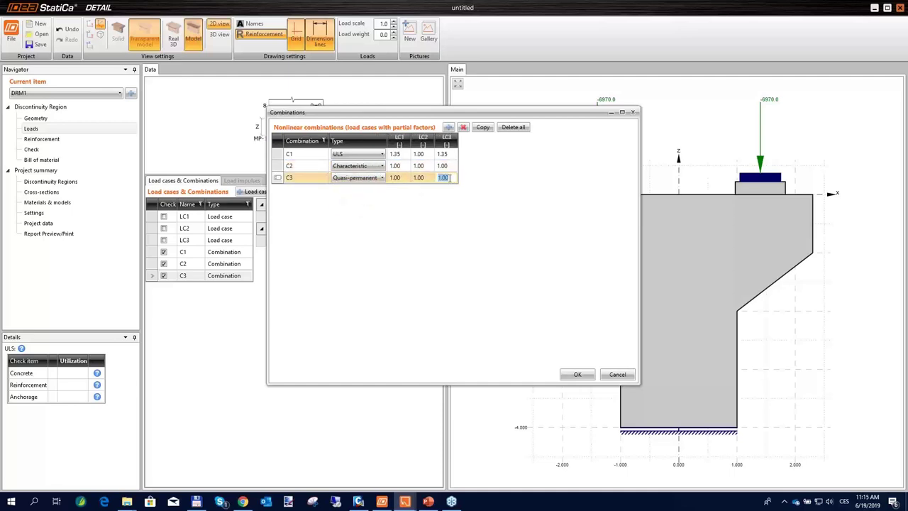
{"action": "key", "text": "BackSpace"}
{"action": "key", "text": "Return"}
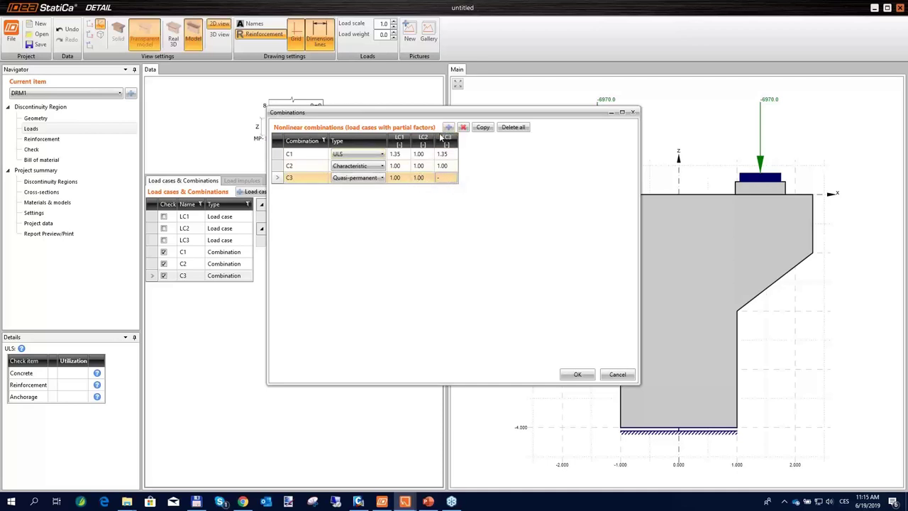
{"action": "left_click", "coordinate": [580, 376]}
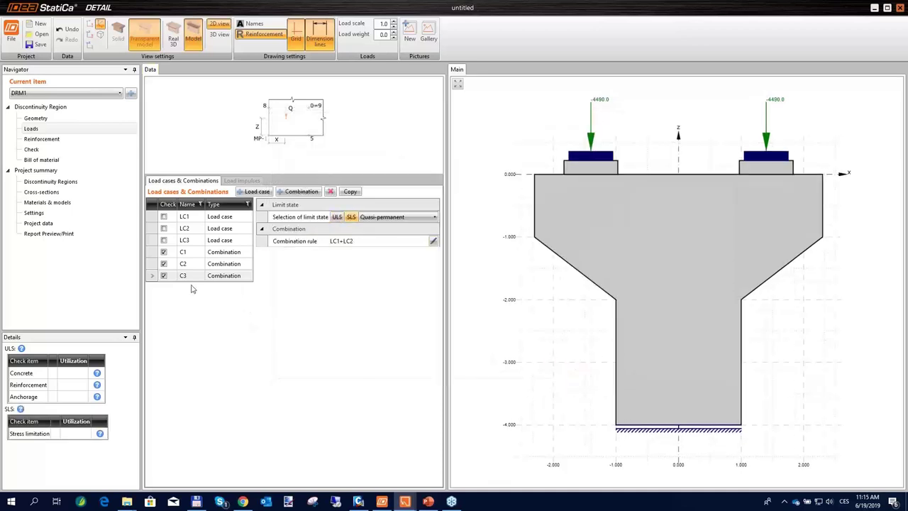
Step: Change load case LC3 to type Variable and review the defined load combinations
{"action": "left_click", "coordinate": [230, 245]}
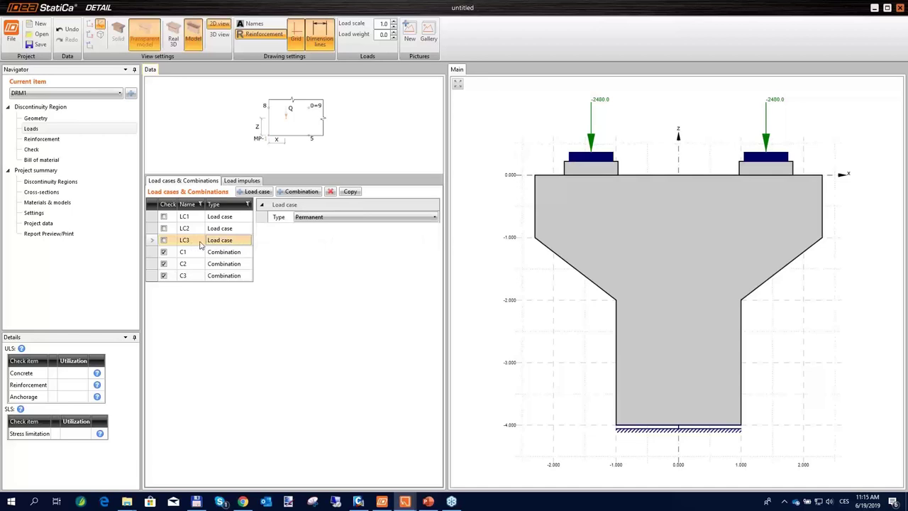
{"action": "left_click", "coordinate": [337, 218]}
{"action": "left_click", "coordinate": [323, 237]}
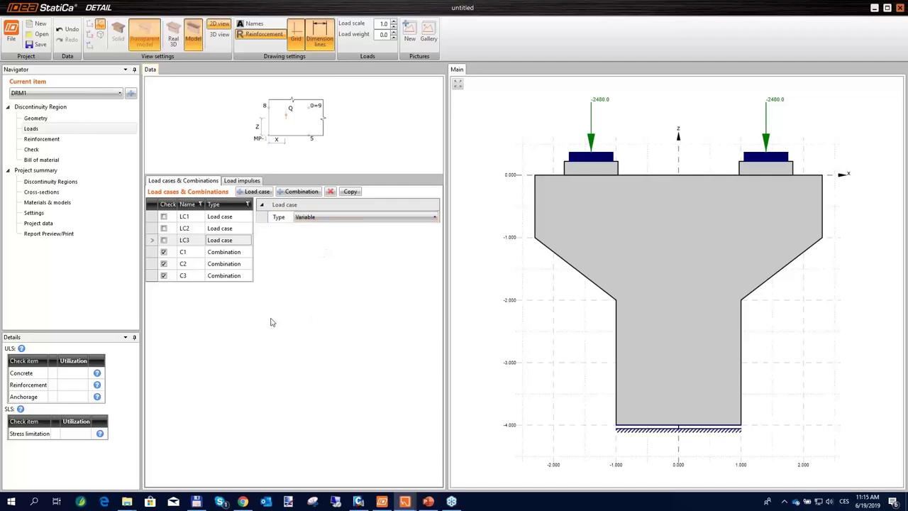
{"action": "left_click", "coordinate": [238, 255]}
{"action": "left_click", "coordinate": [240, 265]}
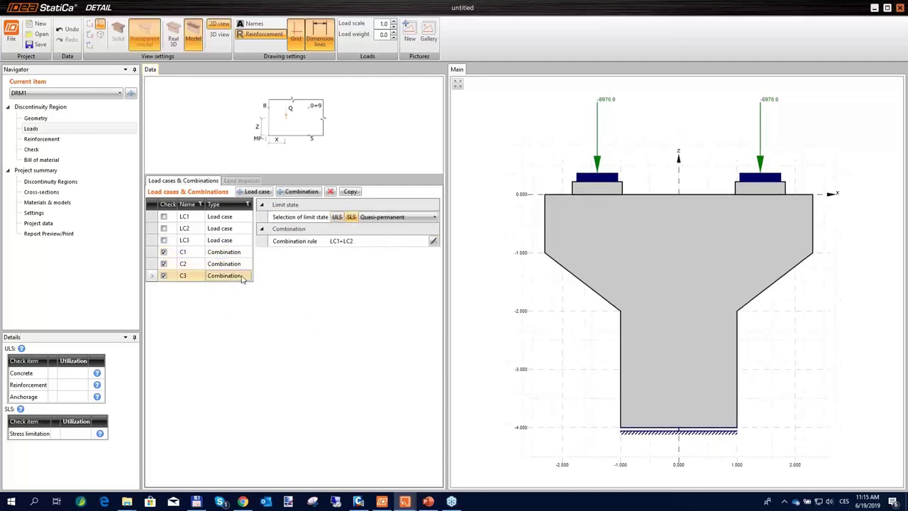
Step: Open the reinforcement section of the discontinuity region and consult the pier cap slide with the compression and tension areas in PowerPoint
{"action": "left_click", "coordinate": [240, 276]}
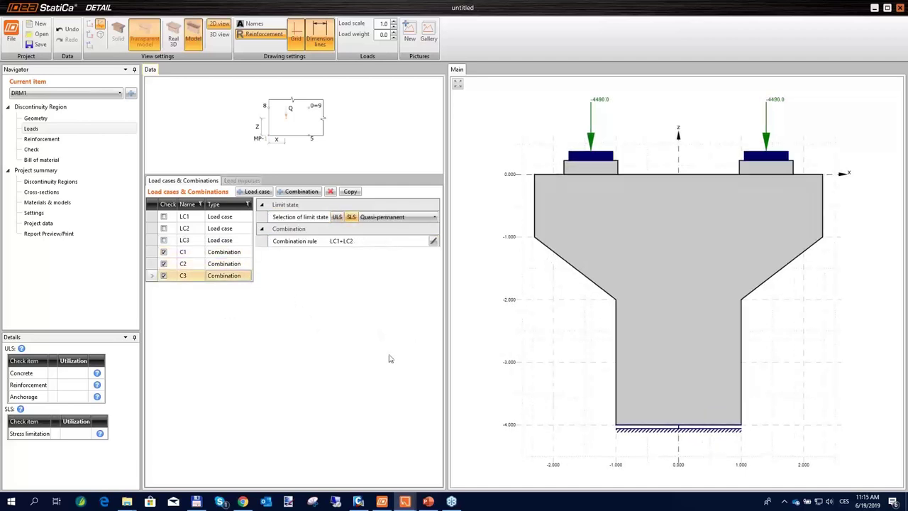
{"action": "left_click", "coordinate": [64, 141]}
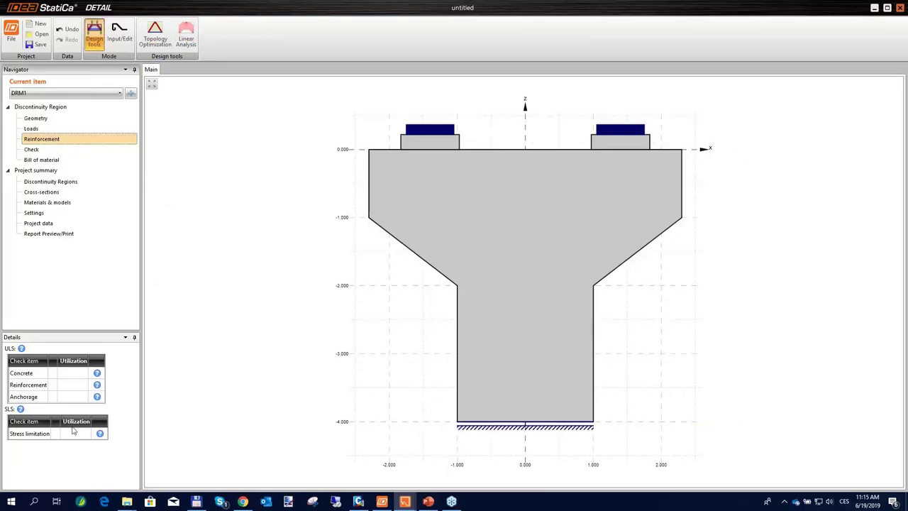
{"action": "key", "text": "alt+Tab"}
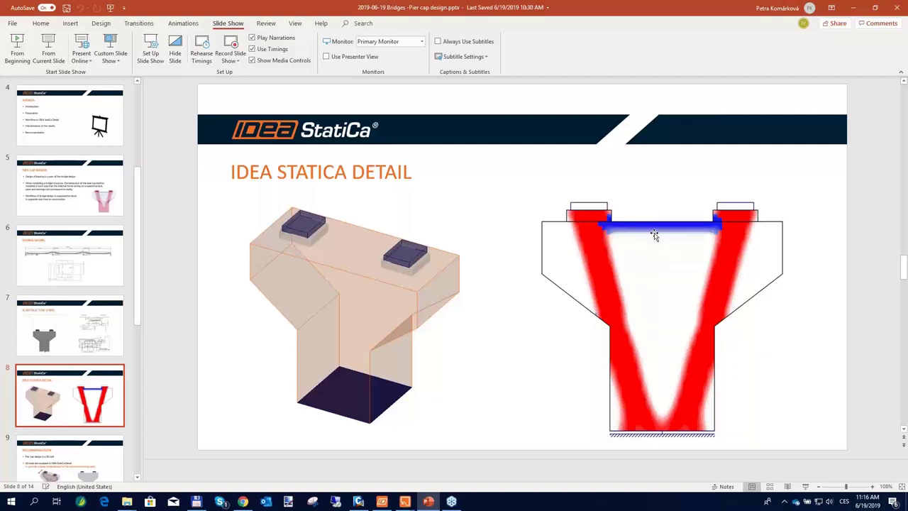
{"action": "key", "text": "alt+Tab"}
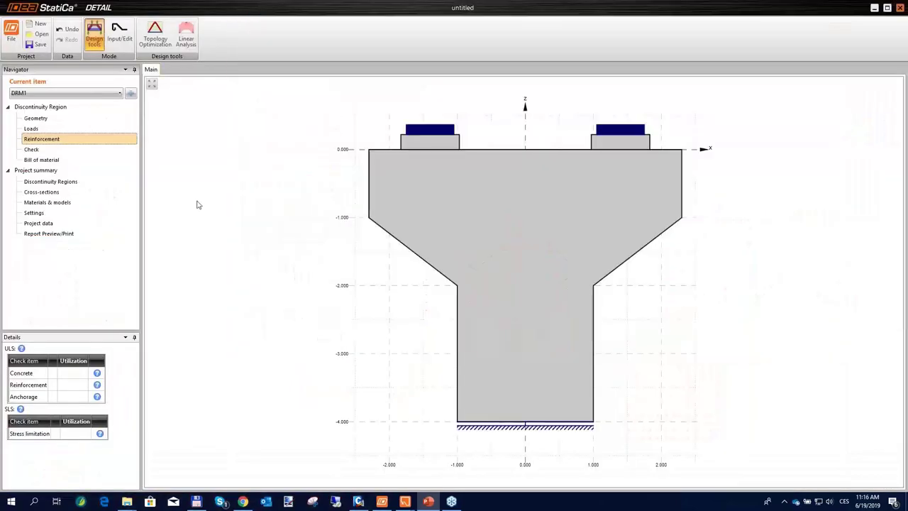
Step: Switch the reinforcement section to input and edit mode and open the DXF drawing of the pier for reinforcement import
{"action": "left_click", "coordinate": [127, 44]}
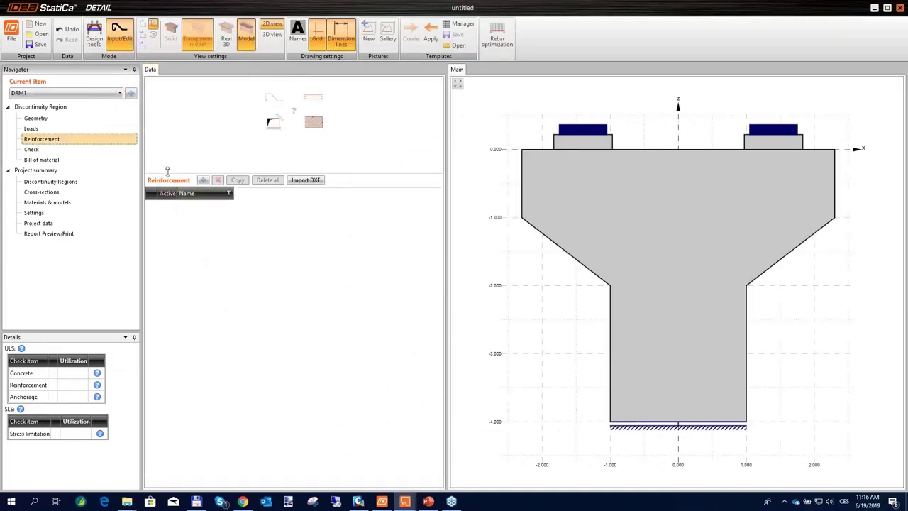
{"action": "left_click", "coordinate": [315, 299]}
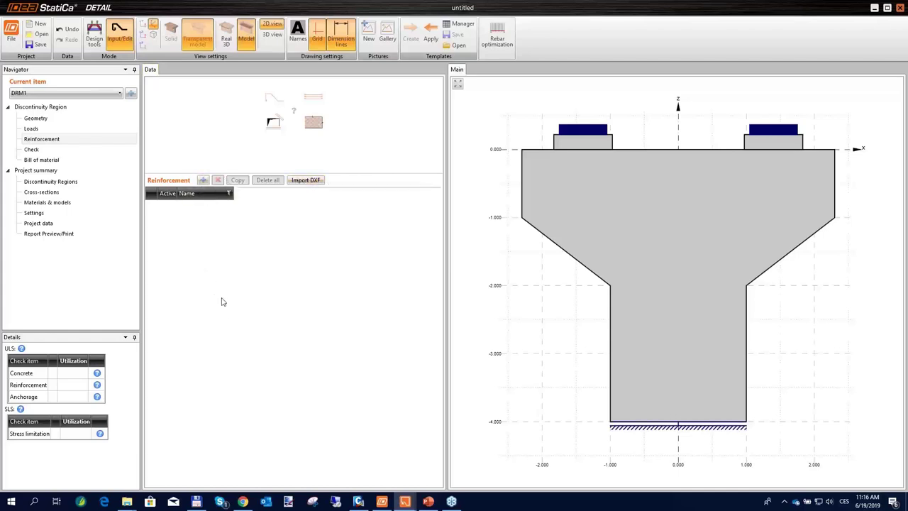
{"action": "left_click", "coordinate": [316, 182]}
{"action": "double_click", "coordinate": [280, 177]}
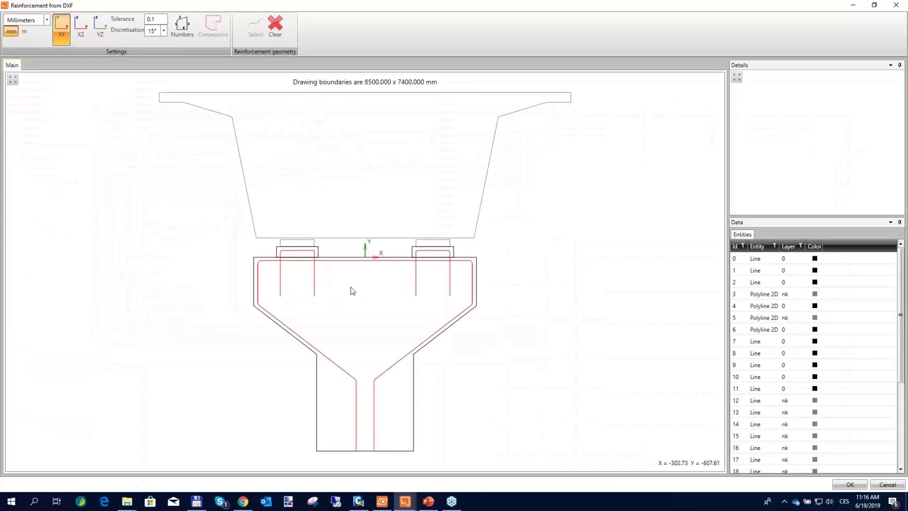
Step: Take the upper tie bar with its two vertical legs from the DXF drawing as the first reinforcement shape
{"action": "scroll", "coordinate": [351, 287], "scroll_direction": "up", "scroll_amount": 2}
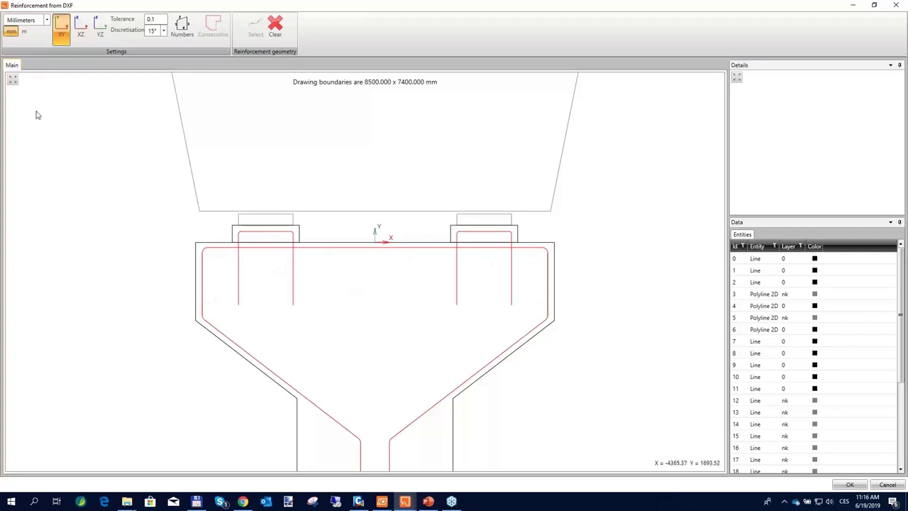
{"action": "middle_click_drag", "start_coordinate": [209, 251], "coordinate": [220, 224]}
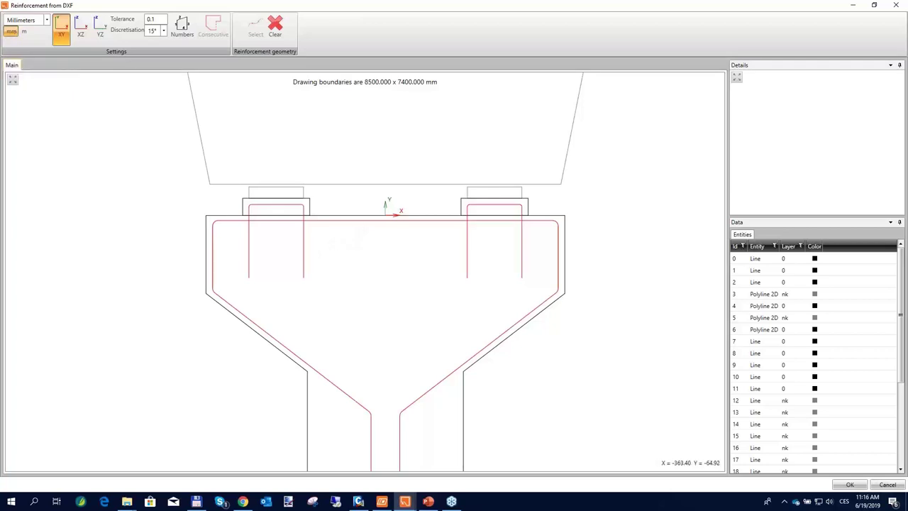
{"action": "left_click", "coordinate": [362, 225]}
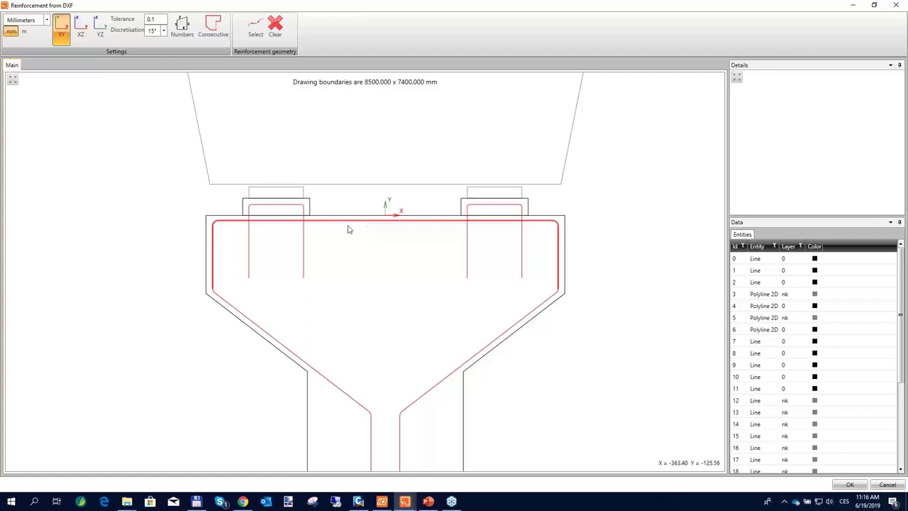
{"action": "left_click", "coordinate": [255, 29]}
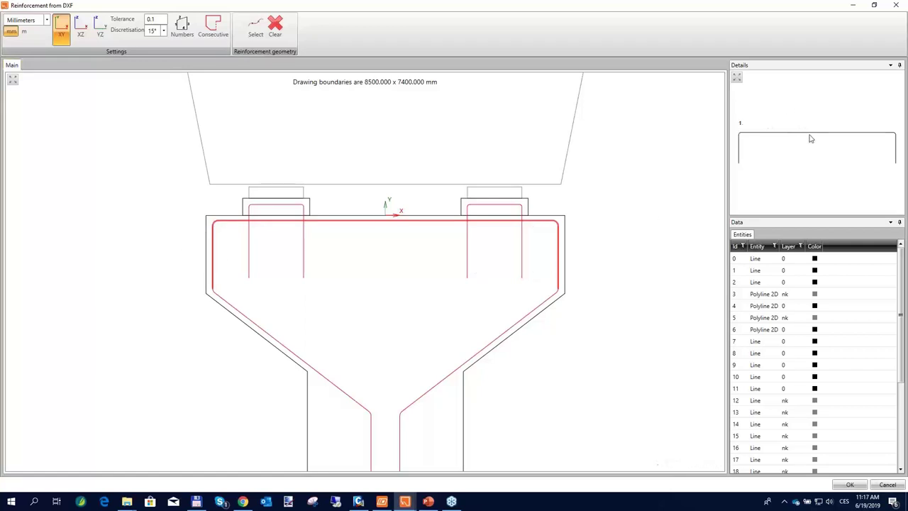
Step: Add both inclined bars that run down into the pier shaft to the reinforcement shapes
{"action": "left_click", "coordinate": [257, 326]}
{"action": "left_click", "coordinate": [255, 27]}
{"action": "left_click", "coordinate": [419, 387]}
{"action": "left_click", "coordinate": [255, 27]}
Step: Add the U-shaped bars of both bearing blocks to the reinforcement shapes and import all selected bars into the model
{"action": "left_click", "coordinate": [277, 208]}
{"action": "left_click", "coordinate": [255, 27]}
{"action": "left_click", "coordinate": [492, 201]}
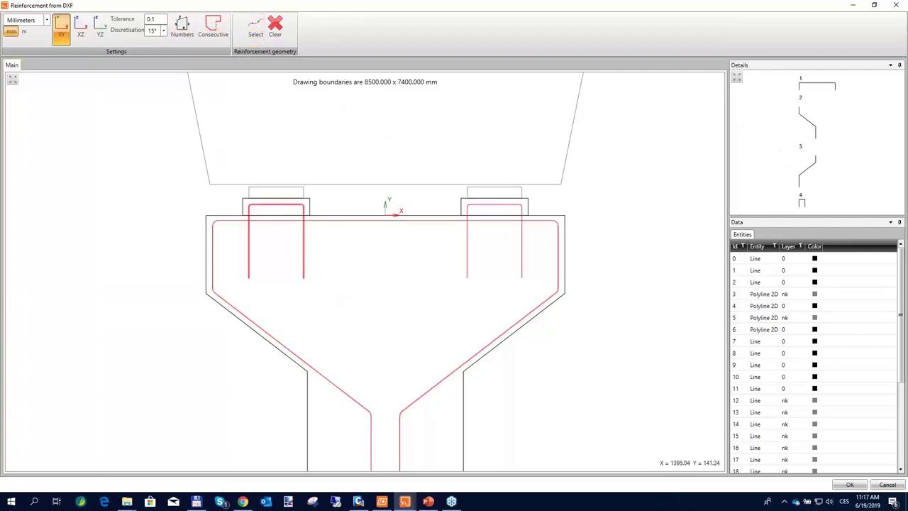
{"action": "left_click", "coordinate": [255, 27]}
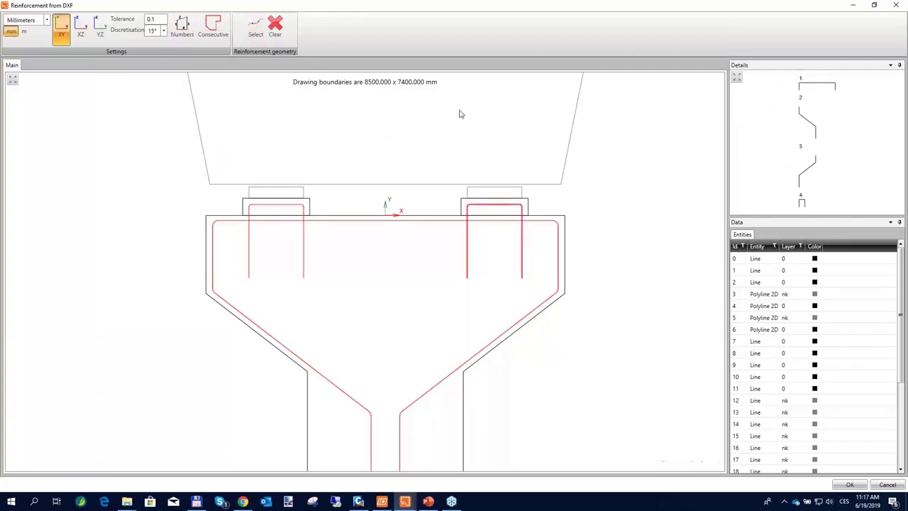
{"action": "left_click", "coordinate": [849, 485]}
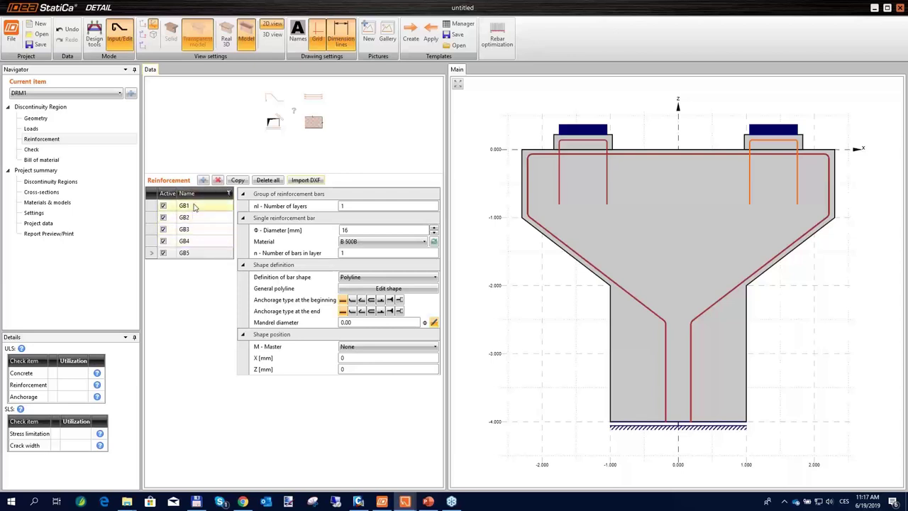
Step: Rename bar group GB1 as Tie T1 and bar group GB2 as inclined
{"action": "double_click", "coordinate": [196, 206]}
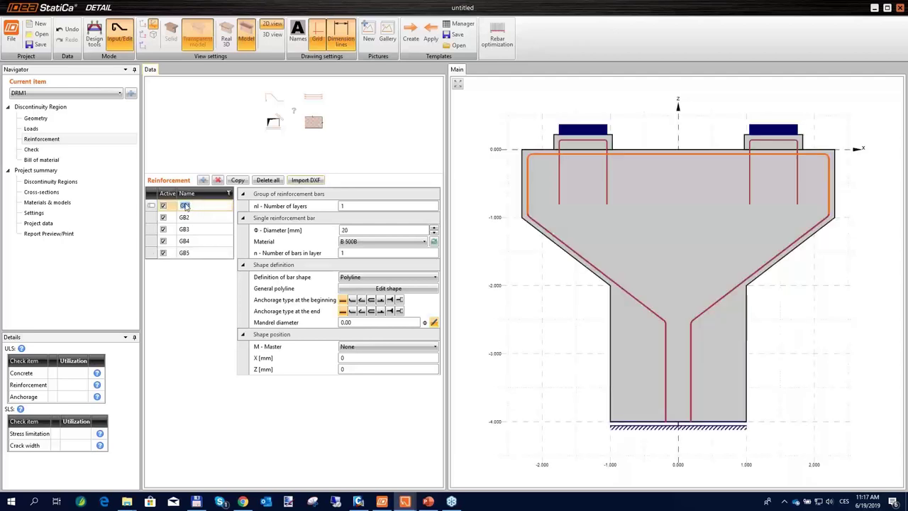
{"action": "left_click", "coordinate": [183, 205]}
{"action": "type", "text": "Tie T1"}
{"action": "key", "text": "Return"}
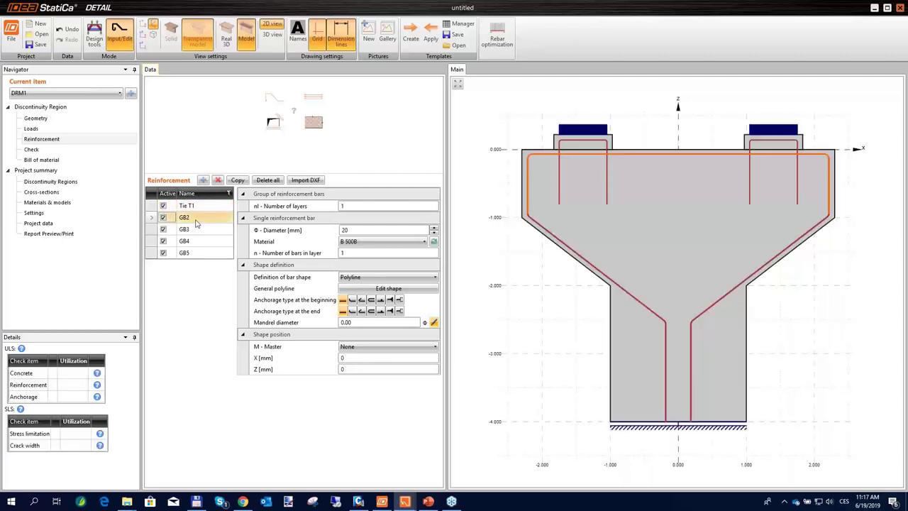
{"action": "key", "text": "Return"}
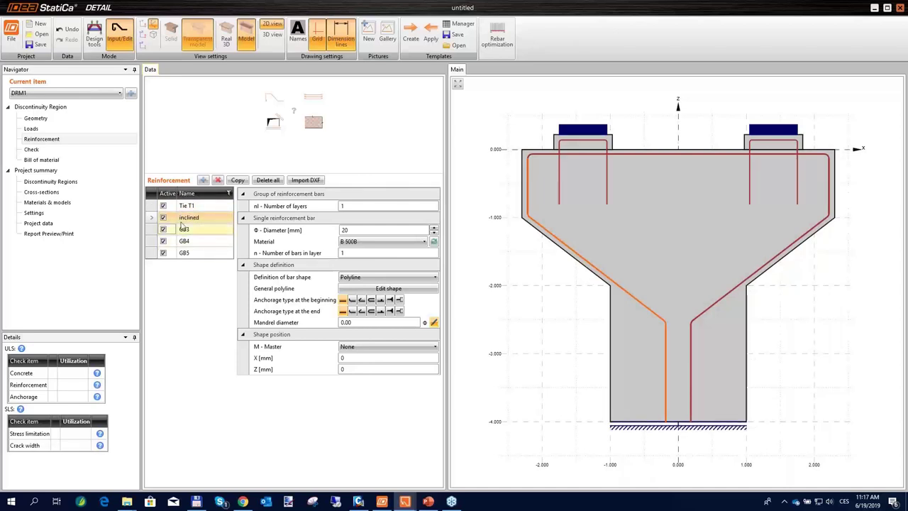
Step: Examine the diameter, shape and anchorage properties of Tie T1 and its layout in the pier cap
{"action": "double_click", "coordinate": [201, 206]}
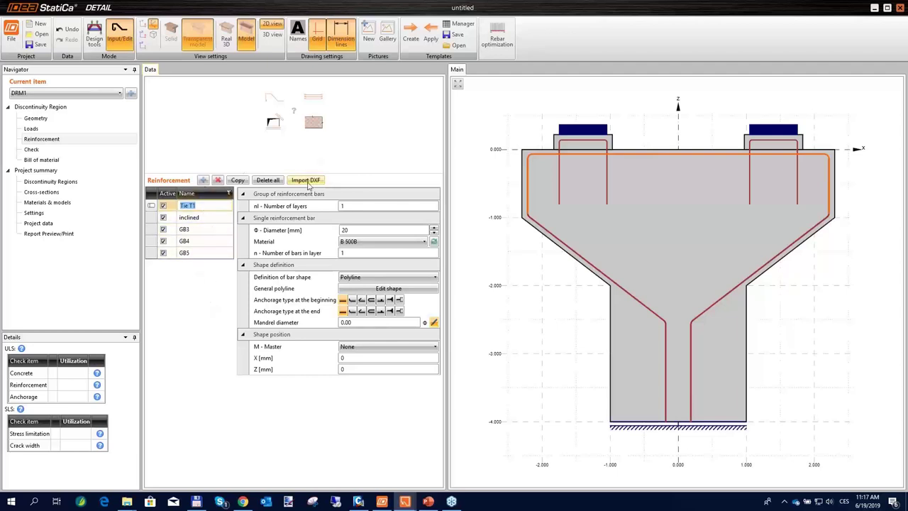
{"action": "left_click_drag", "start_coordinate": [447, 166], "coordinate": [433, 165]}
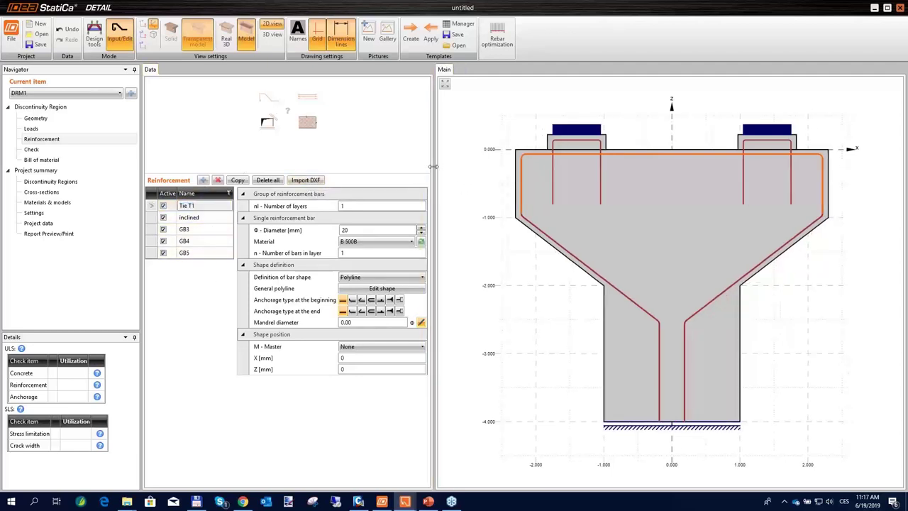
{"action": "left_click", "coordinate": [346, 230]}
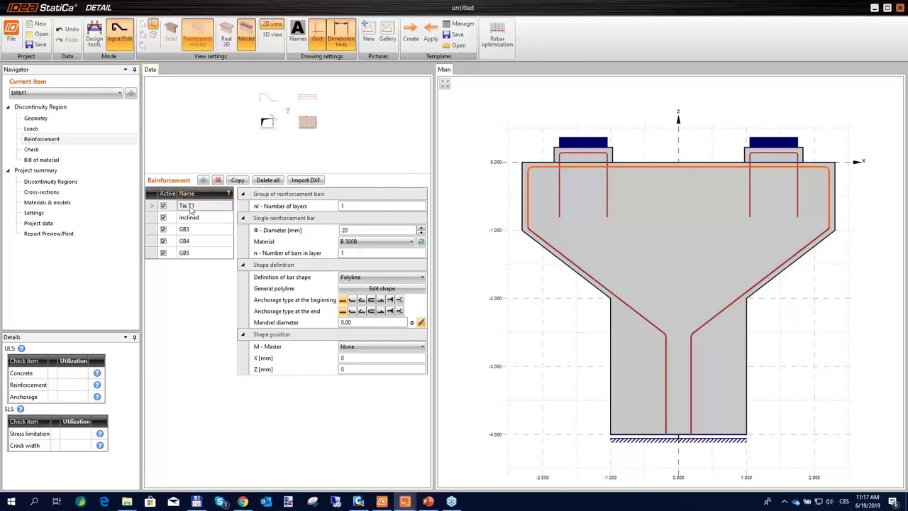
{"action": "scroll", "coordinate": [624, 174], "scroll_direction": "up", "scroll_amount": 1}
{"action": "scroll", "coordinate": [623, 174], "scroll_direction": "up", "scroll_amount": 1}
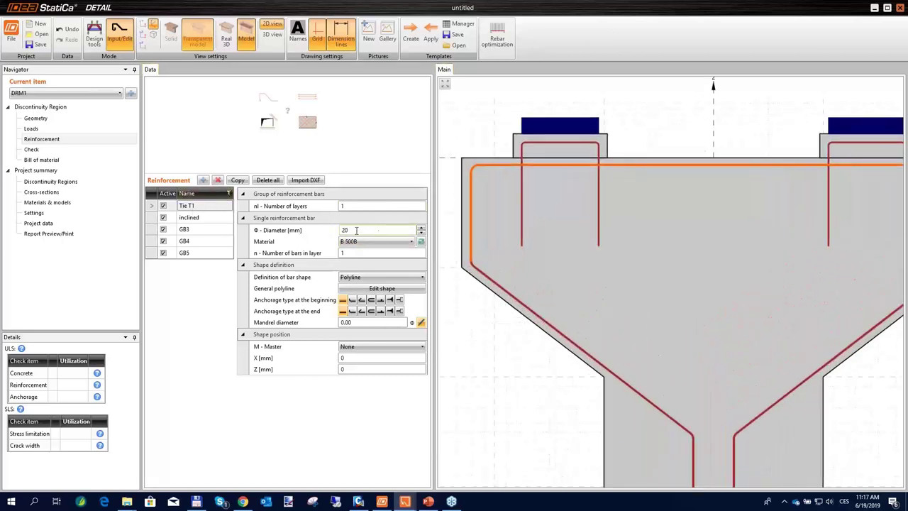
{"action": "left_click", "coordinate": [356, 229]}
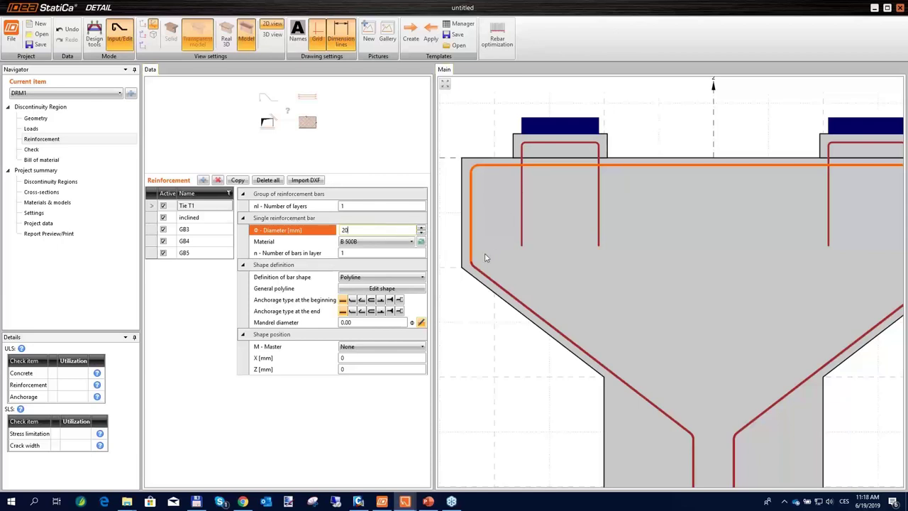
{"action": "scroll", "coordinate": [716, 209], "scroll_direction": "down", "scroll_amount": 3}
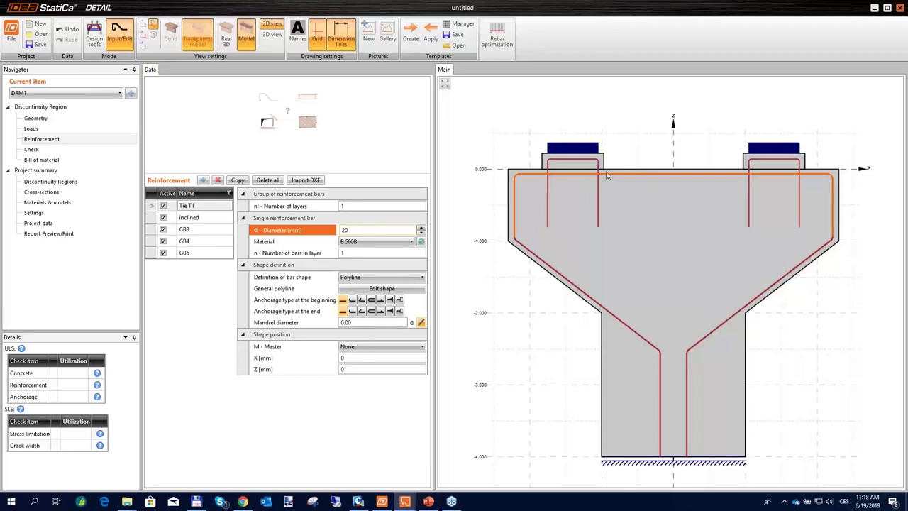
{"action": "scroll", "coordinate": [506, 176], "scroll_direction": "up", "scroll_amount": 2}
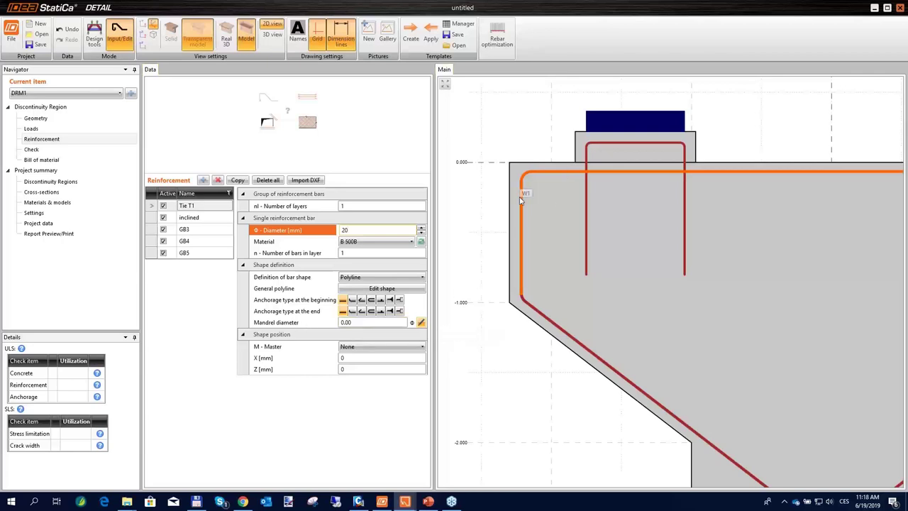
{"action": "scroll", "coordinate": [565, 193], "scroll_direction": "down", "scroll_amount": 3}
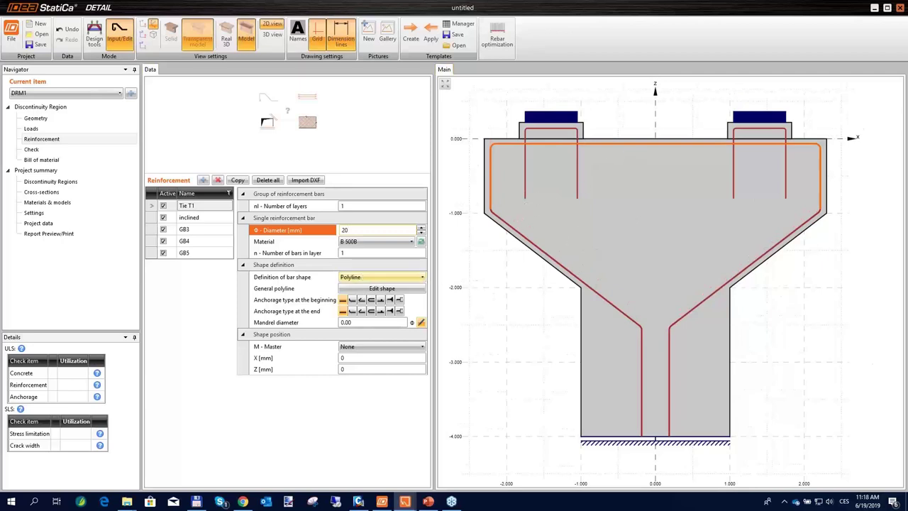
{"action": "left_click_drag", "start_coordinate": [433, 253], "coordinate": [446, 254]}
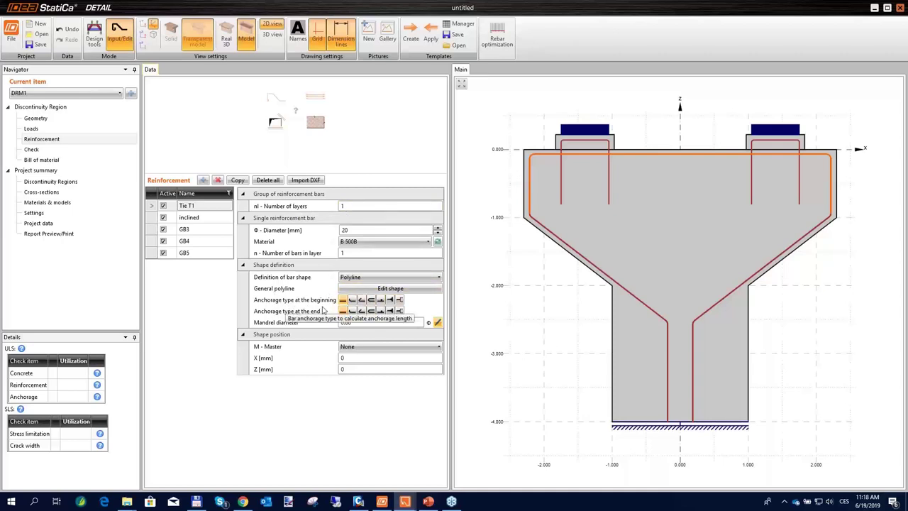
Step: Show the model in real 3D and set the number of bars in layer of Tie T1 to 14
{"action": "left_click", "coordinate": [225, 39]}
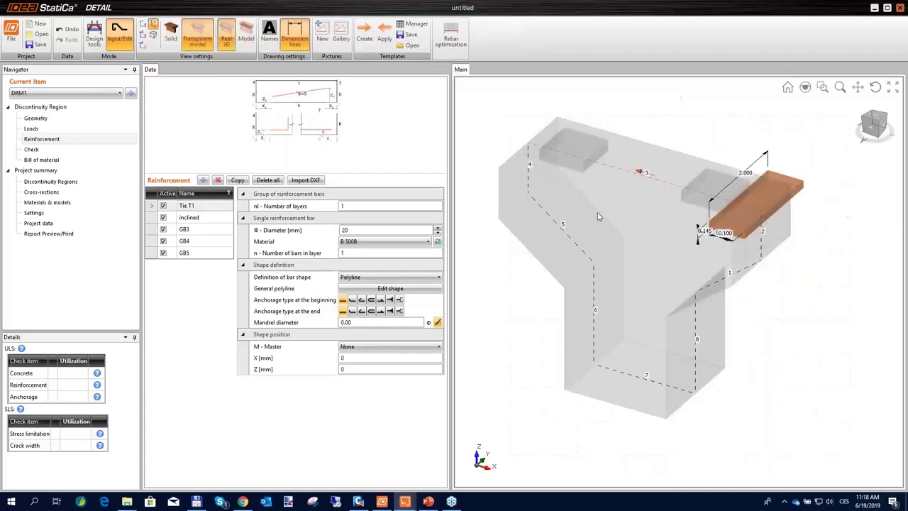
{"action": "left_click", "coordinate": [201, 205]}
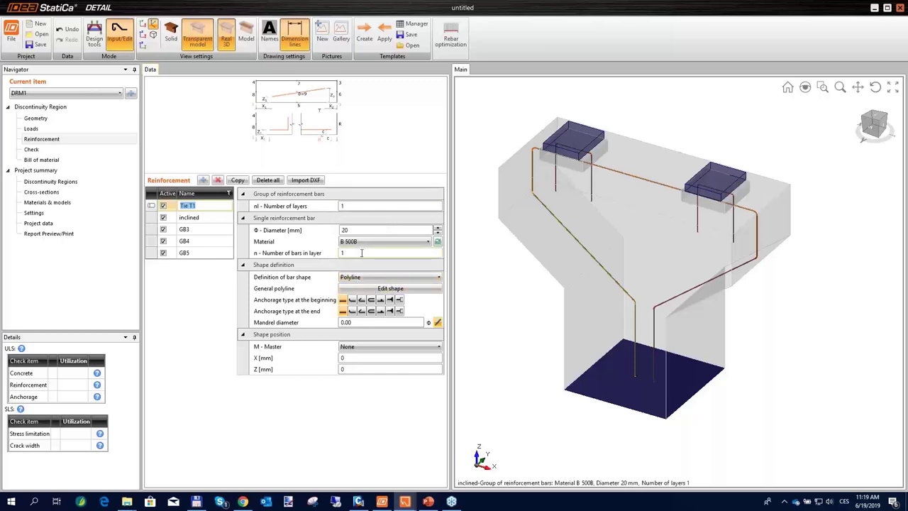
{"action": "left_click", "coordinate": [369, 251]}
{"action": "type", "text": "4"}
{"action": "key", "text": "Tab"}
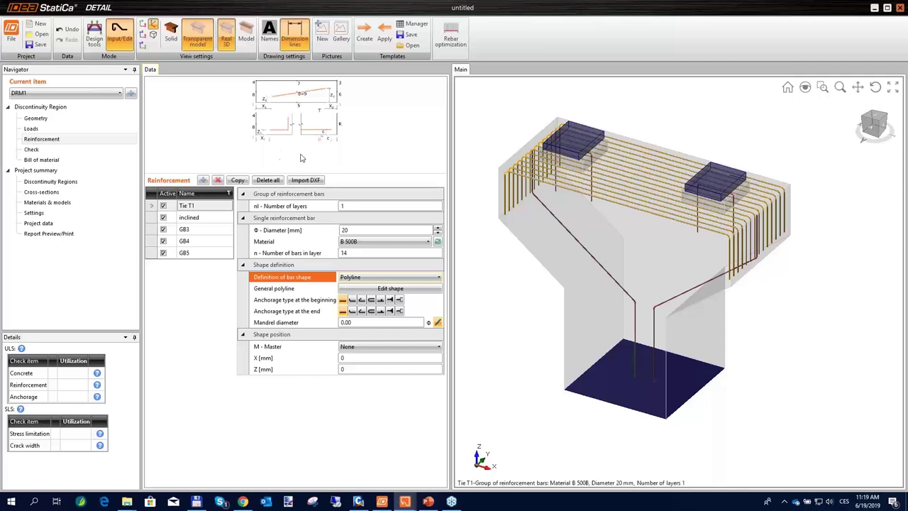
Step: Set the number of bars in layer to 14 for the inclined bar group and for GB3
{"action": "left_click", "coordinate": [189, 217]}
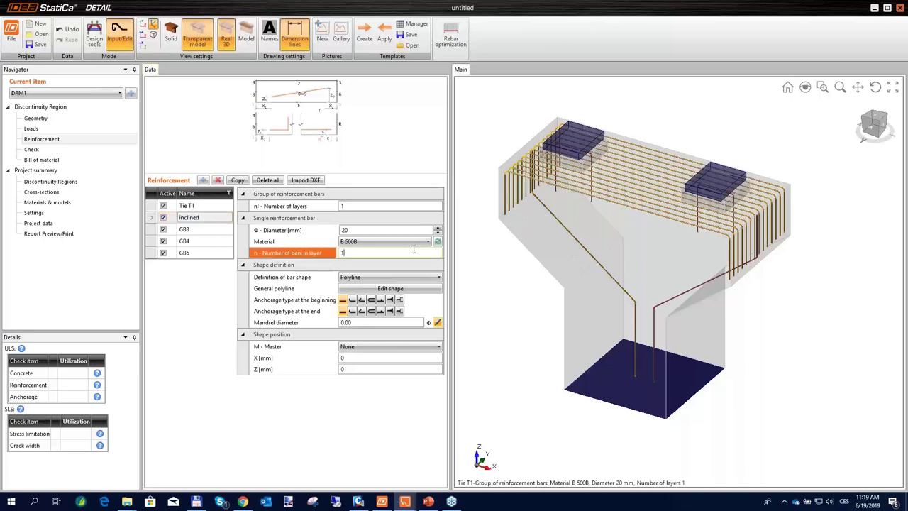
{"action": "type", "text": "14"}
{"action": "key", "text": "Tab"}
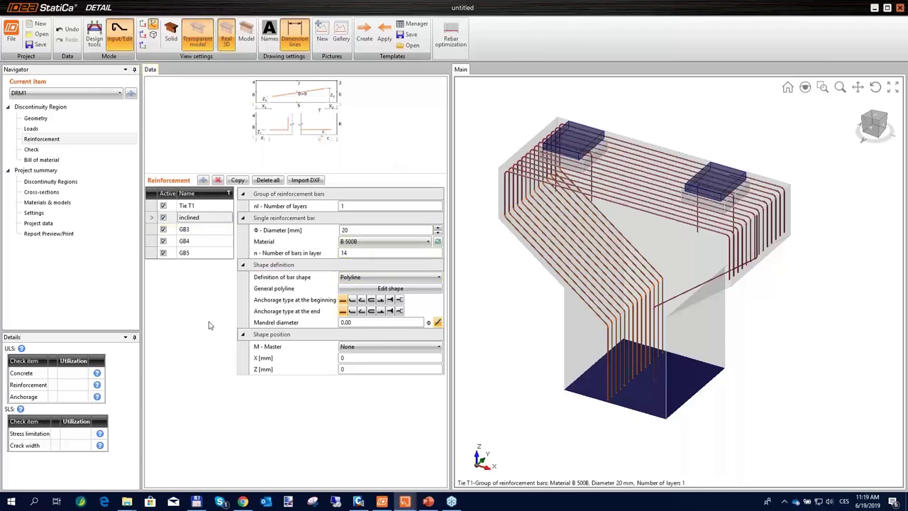
{"action": "left_click", "coordinate": [186, 229]}
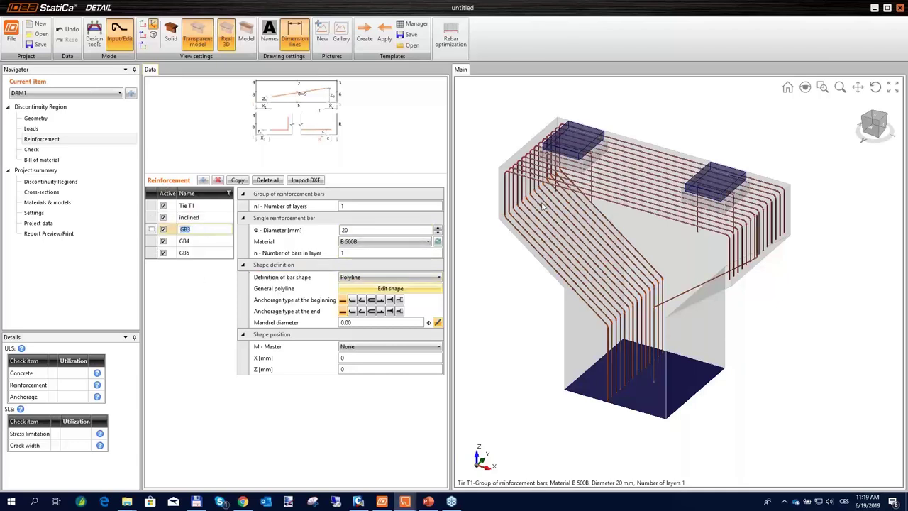
{"action": "left_click", "coordinate": [368, 253]}
{"action": "key", "text": "Tab"}
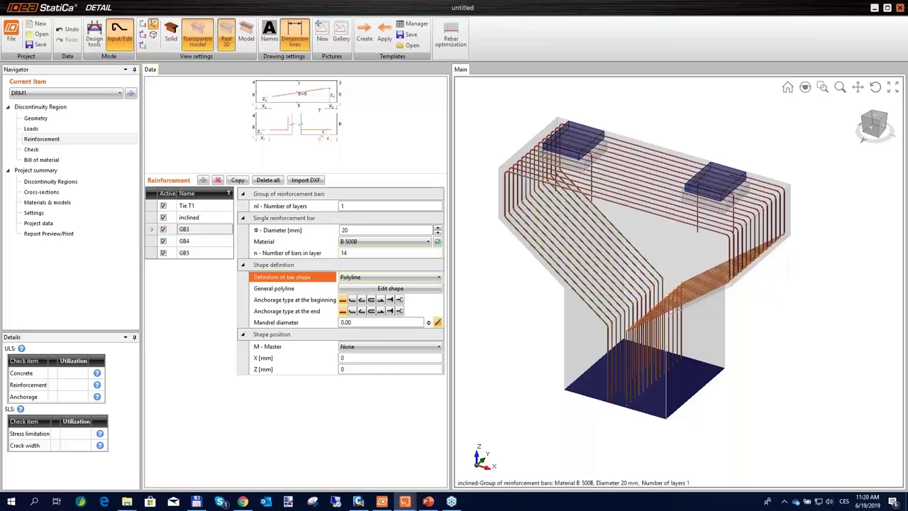
Step: Return to the 2D model view and set the number of bars in layer to 4 for bar groups GB4 and GB5
{"action": "left_click", "coordinate": [209, 242]}
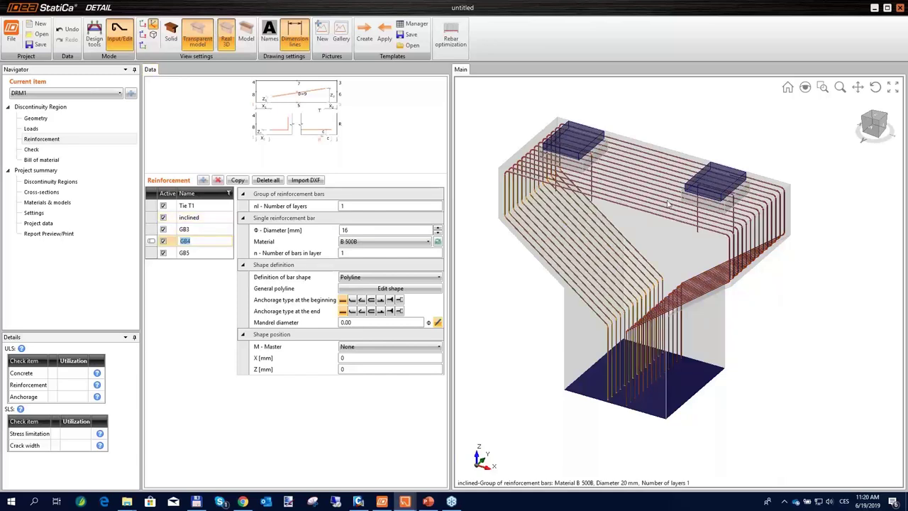
{"action": "left_click", "coordinate": [579, 149]}
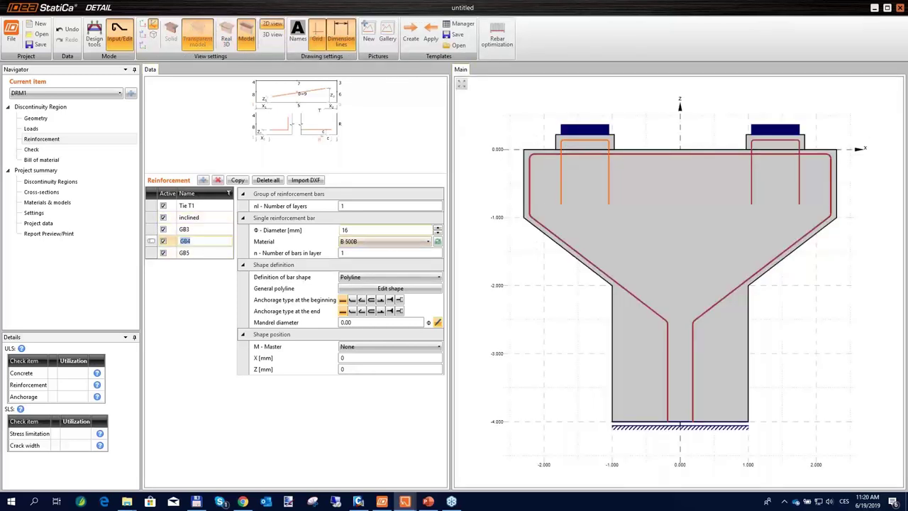
{"action": "left_click", "coordinate": [370, 231]}
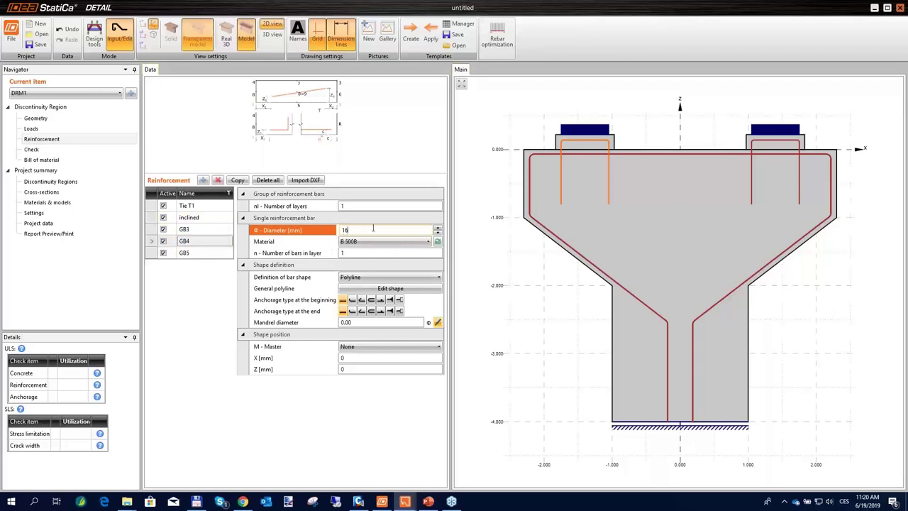
{"action": "left_click", "coordinate": [334, 254]}
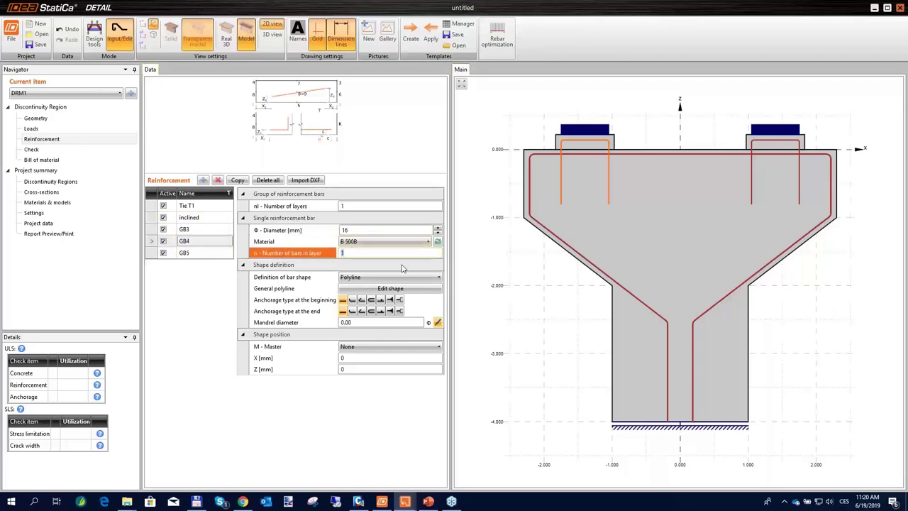
{"action": "type", "text": "4"}
{"action": "key", "text": "Tab"}
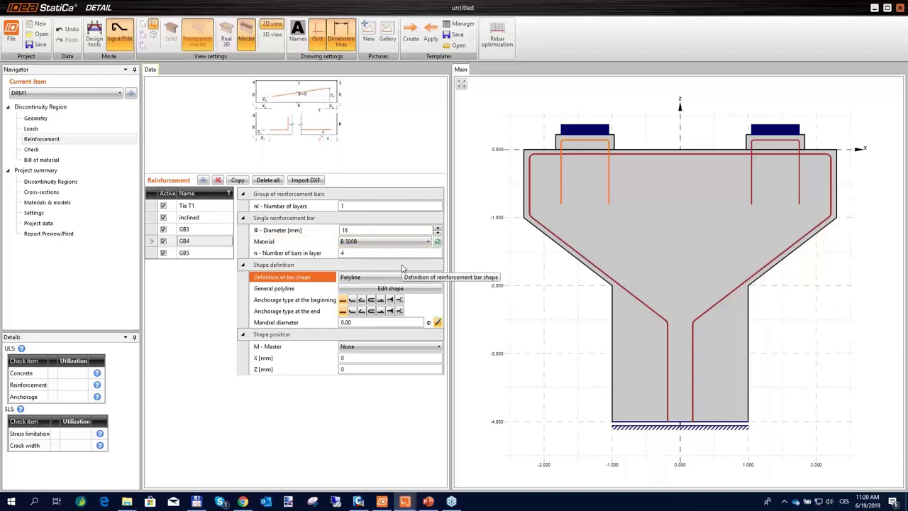
{"action": "left_click", "coordinate": [209, 253]}
{"action": "left_click", "coordinate": [289, 253]}
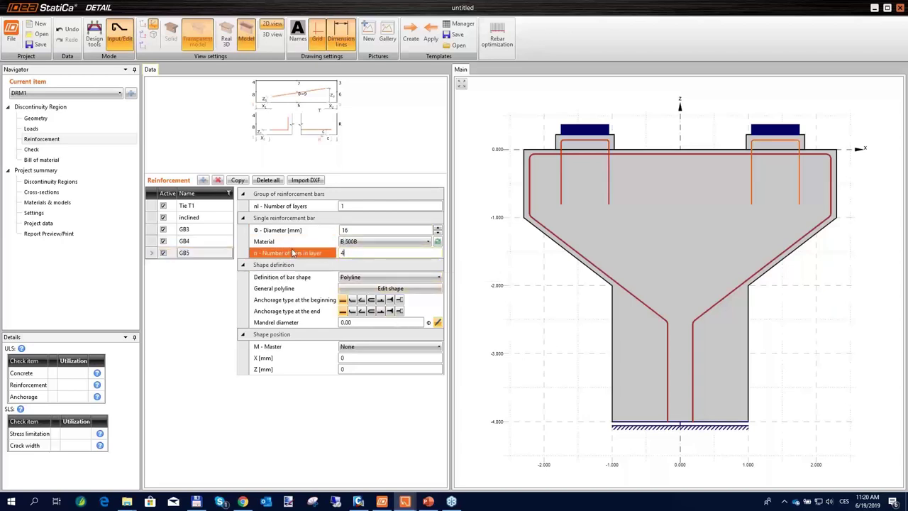
{"action": "key", "text": "Tab"}
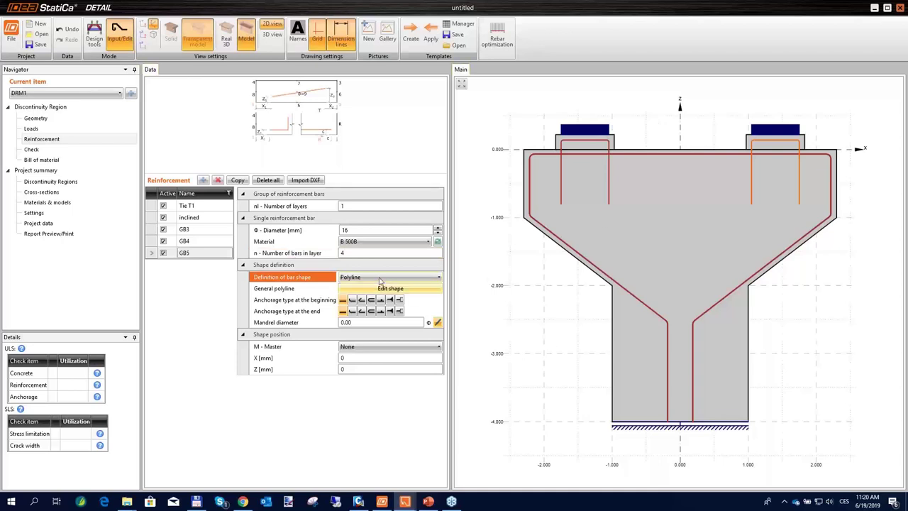
{"action": "left_click", "coordinate": [172, 307]}
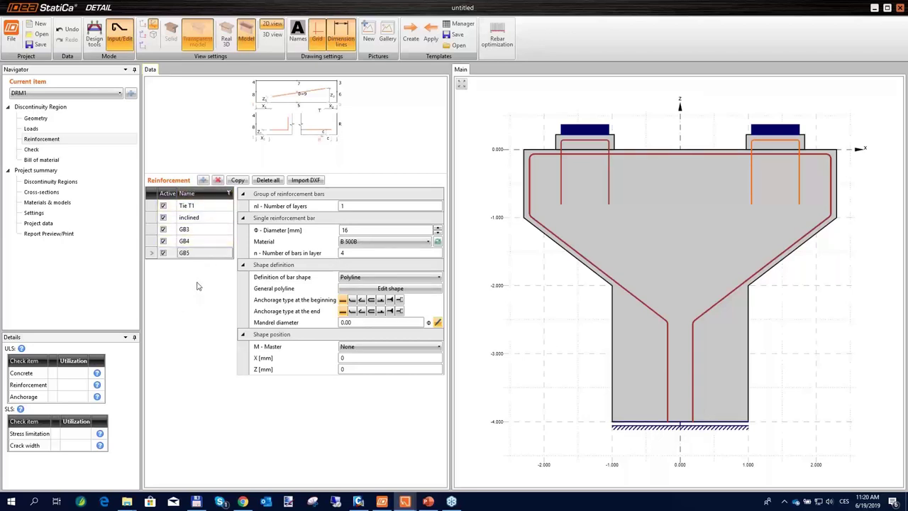
Step: Add a new group of bars with a diameter of 20 mm and 5 bars in layer
{"action": "left_click", "coordinate": [203, 180]}
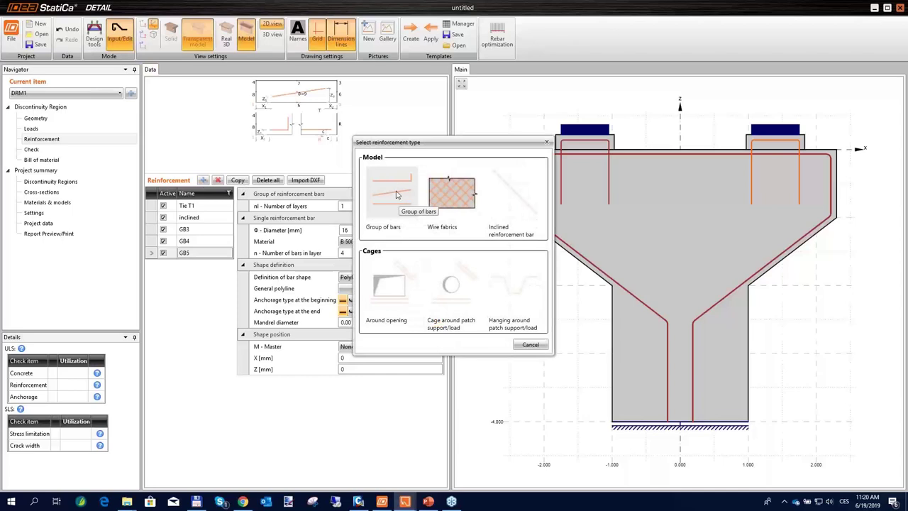
{"action": "left_click", "coordinate": [393, 192]}
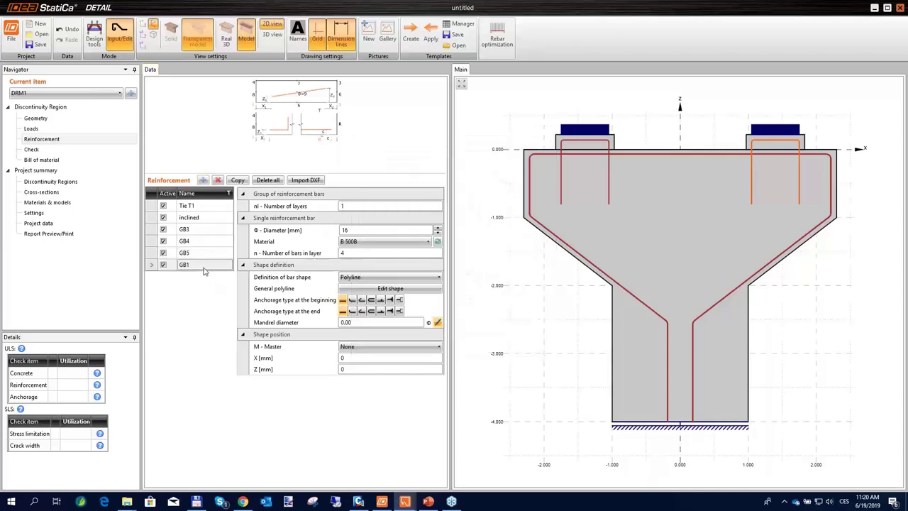
{"action": "left_click", "coordinate": [206, 264]}
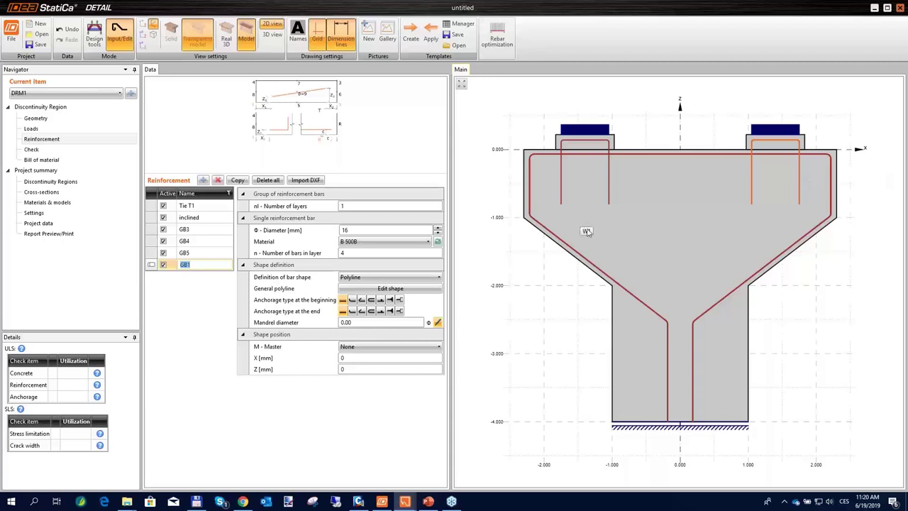
{"action": "left_click", "coordinate": [310, 231]}
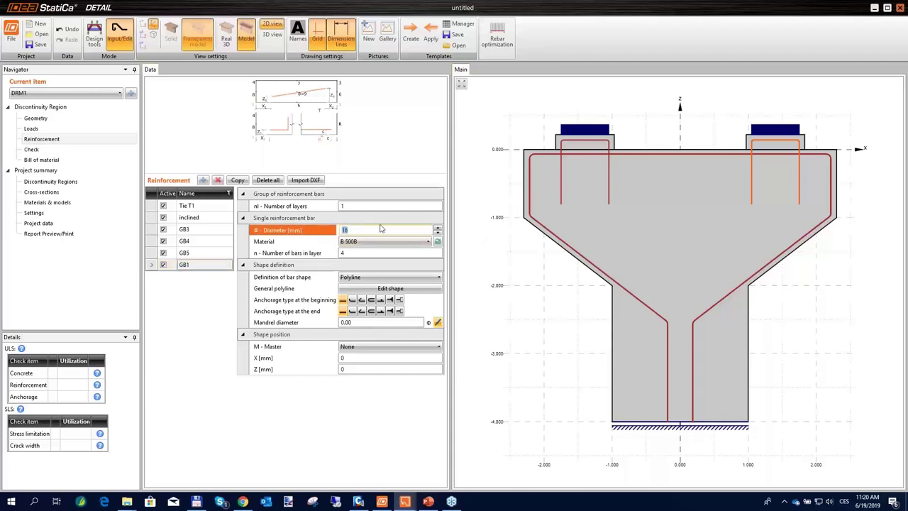
{"action": "type", "text": "20"}
{"action": "key", "text": "Tab"}
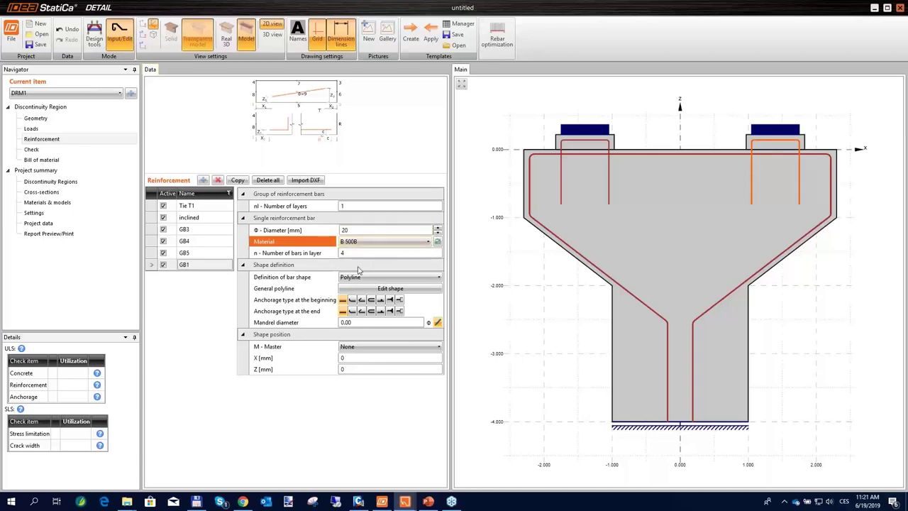
{"action": "left_click", "coordinate": [300, 254]}
{"action": "key", "text": "Tab"}
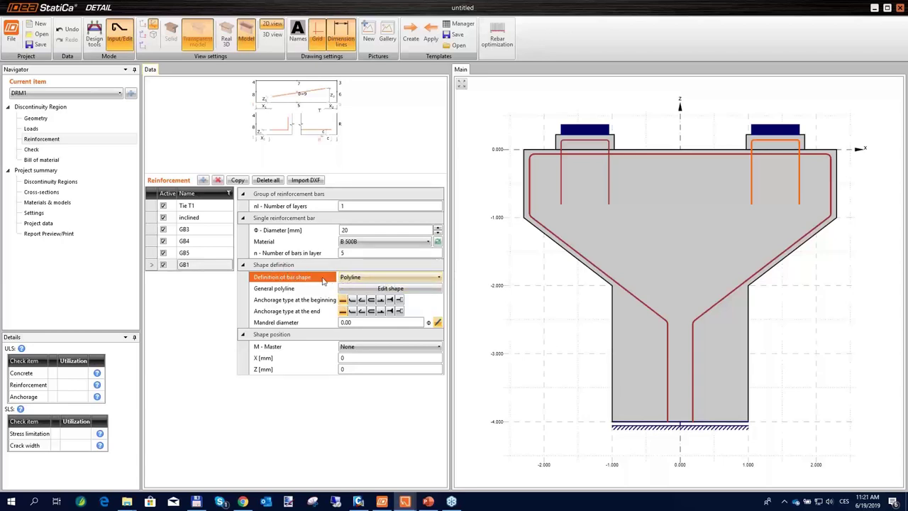
Step: Define the new group's bar shape on outline or opening edge, with 7 layers at a distance of 150 mm
{"action": "left_click", "coordinate": [367, 277]}
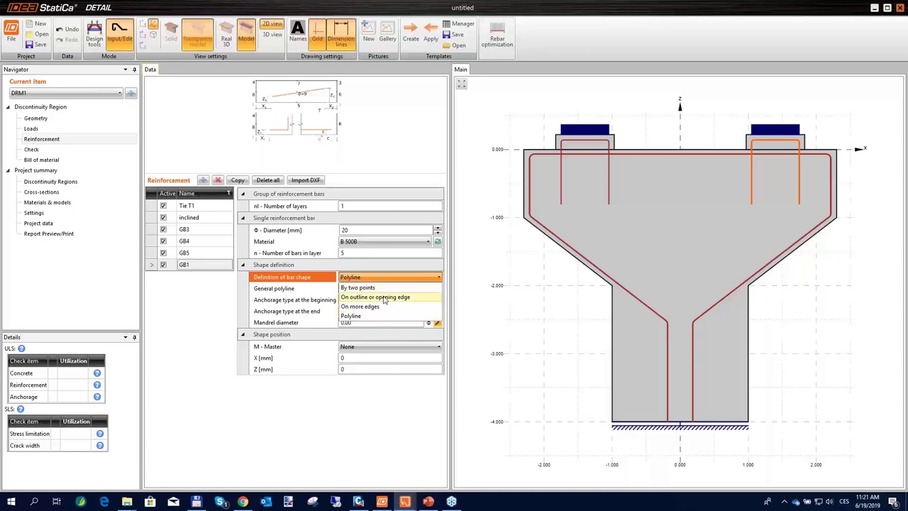
{"action": "left_click", "coordinate": [394, 298]}
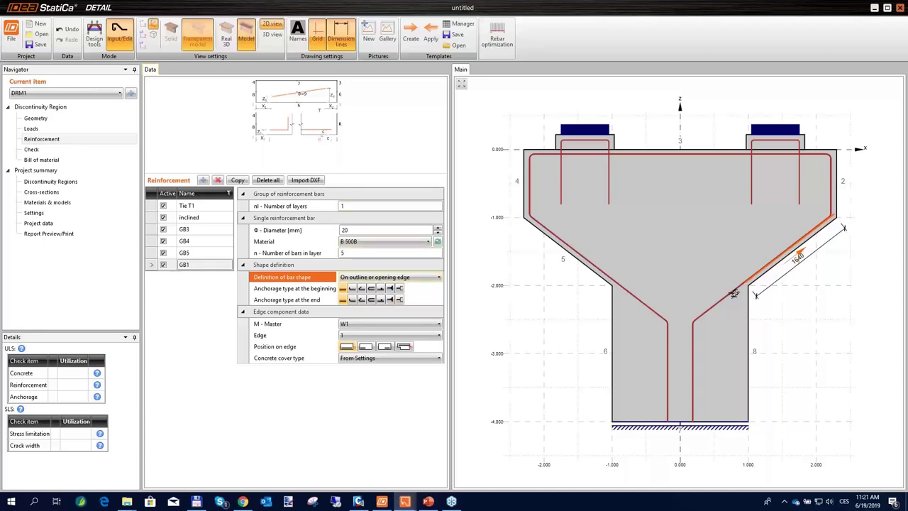
{"action": "left_click", "coordinate": [366, 206]}
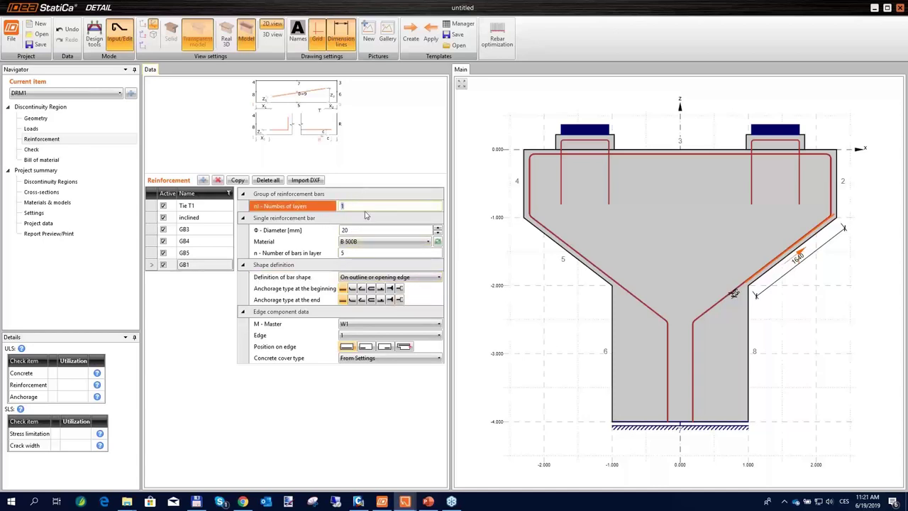
{"action": "type", "text": "7"}
{"action": "key", "text": "Return"}
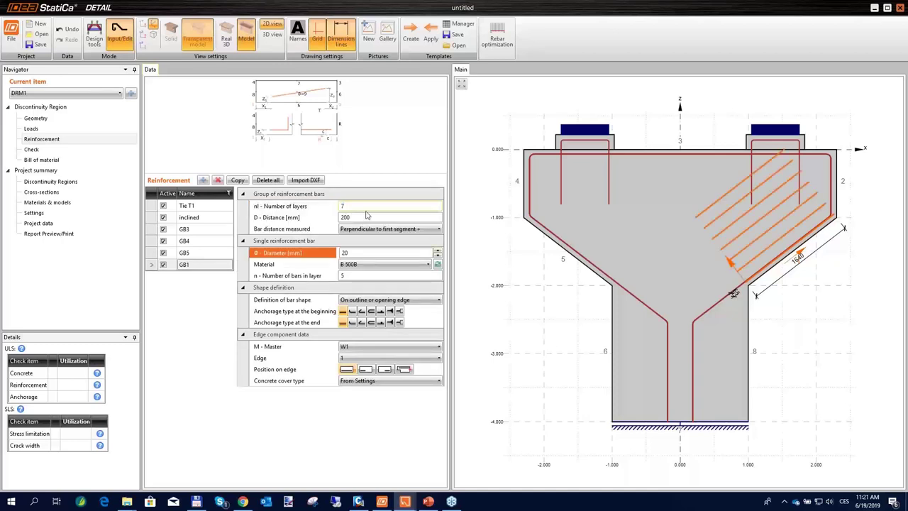
{"action": "left_click", "coordinate": [367, 217]}
{"action": "type", "text": "150"}
{"action": "key", "text": "Return"}
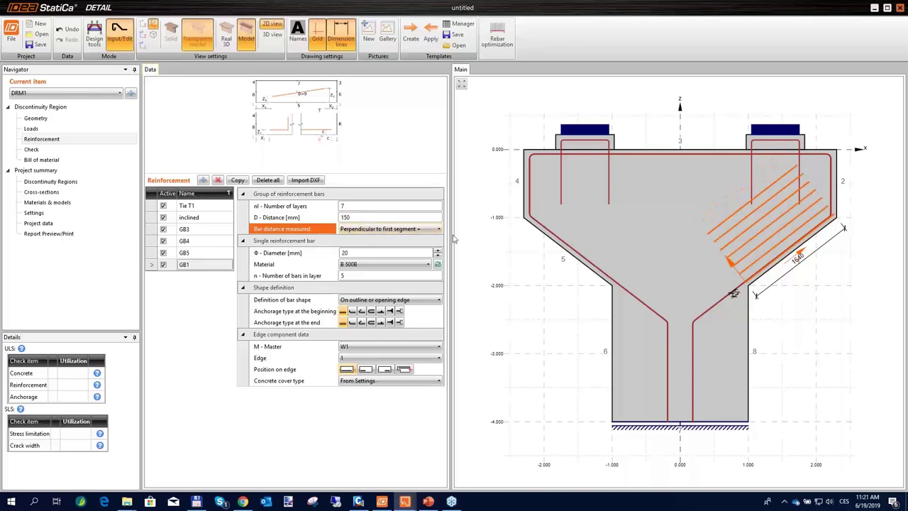
Step: Assign the new bar group to edge 3 and check its layout against Tie T1 in real 3D
{"action": "left_click", "coordinate": [361, 275]}
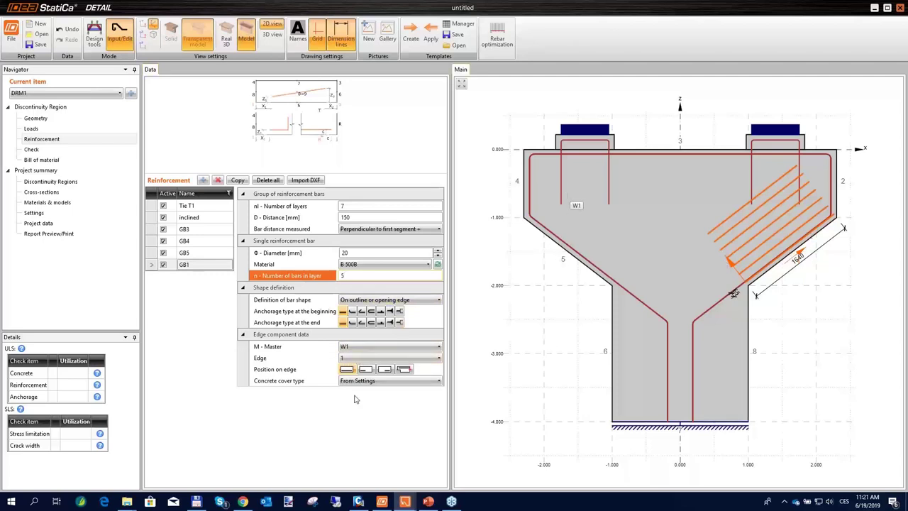
{"action": "left_click", "coordinate": [390, 357]}
{"action": "left_click", "coordinate": [383, 391]}
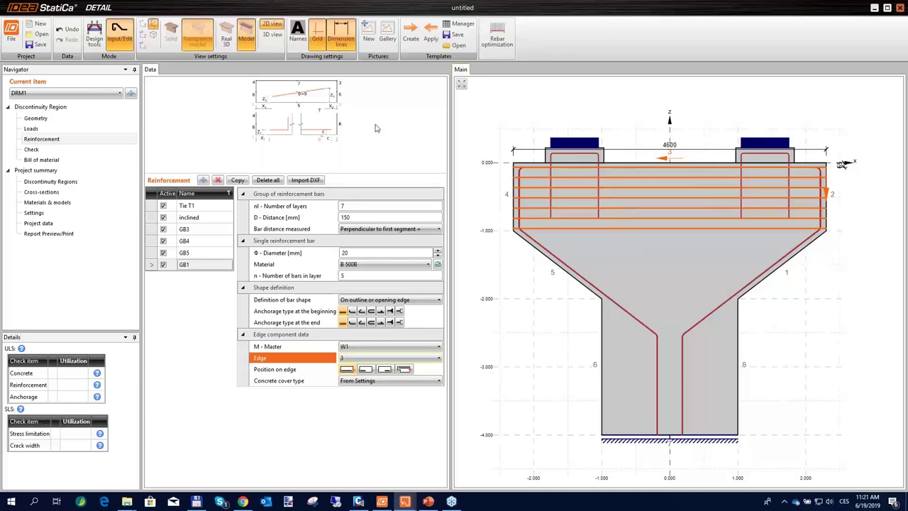
{"action": "left_click", "coordinate": [225, 37]}
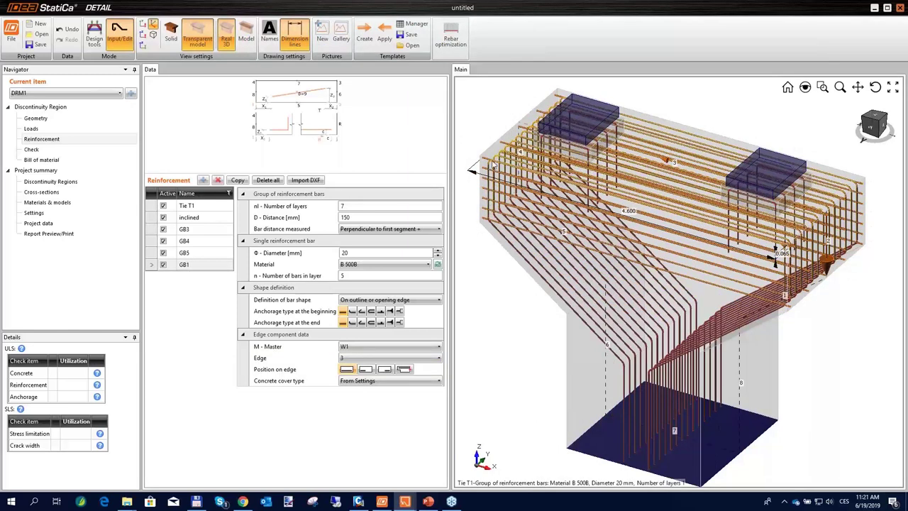
{"action": "left_click", "coordinate": [208, 207]}
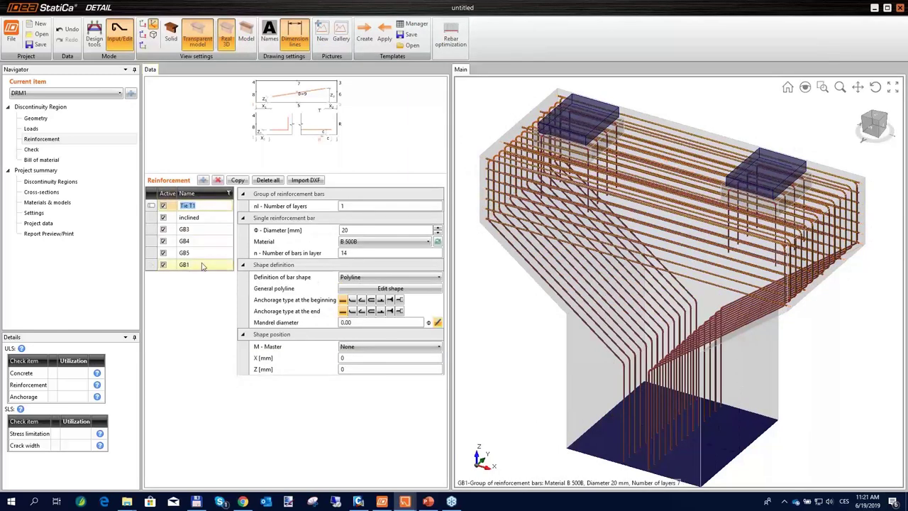
{"action": "left_click", "coordinate": [600, 248]}
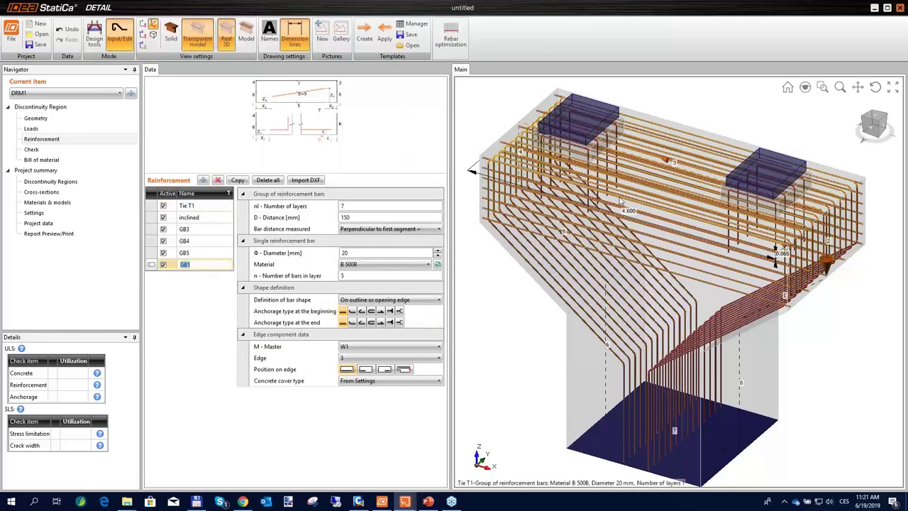
{"action": "left_click", "coordinate": [247, 41]}
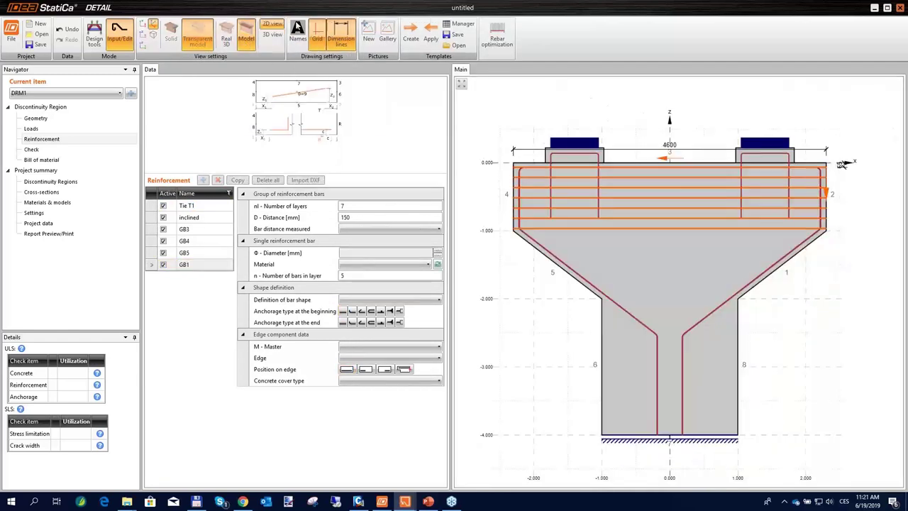
{"action": "left_click", "coordinate": [195, 42]}
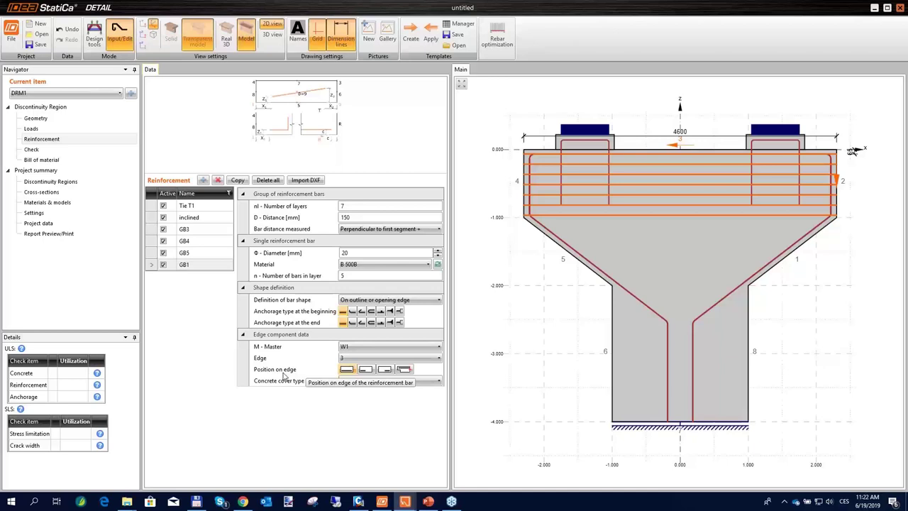
Step: Position the new bar group on its edge with extendable ends and set a user value concrete cover of 150 mm
{"action": "left_click", "coordinate": [403, 369]}
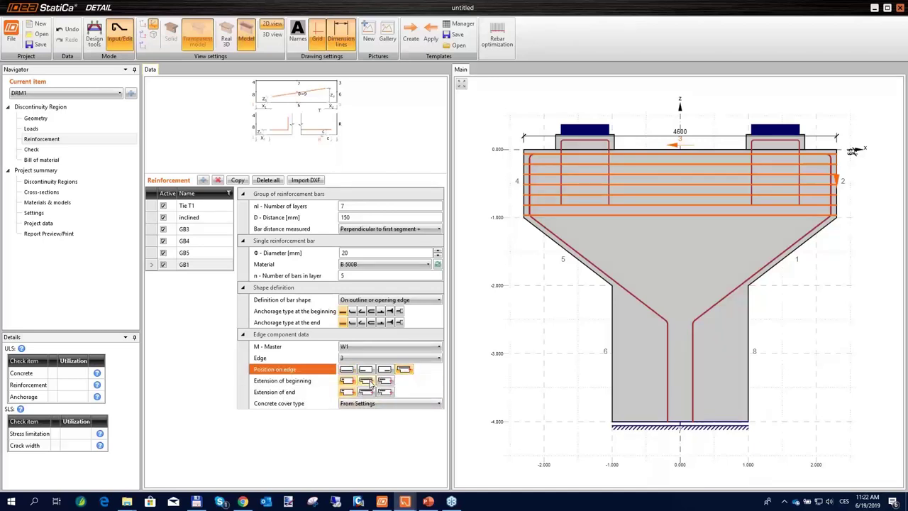
{"action": "left_click", "coordinate": [361, 404]}
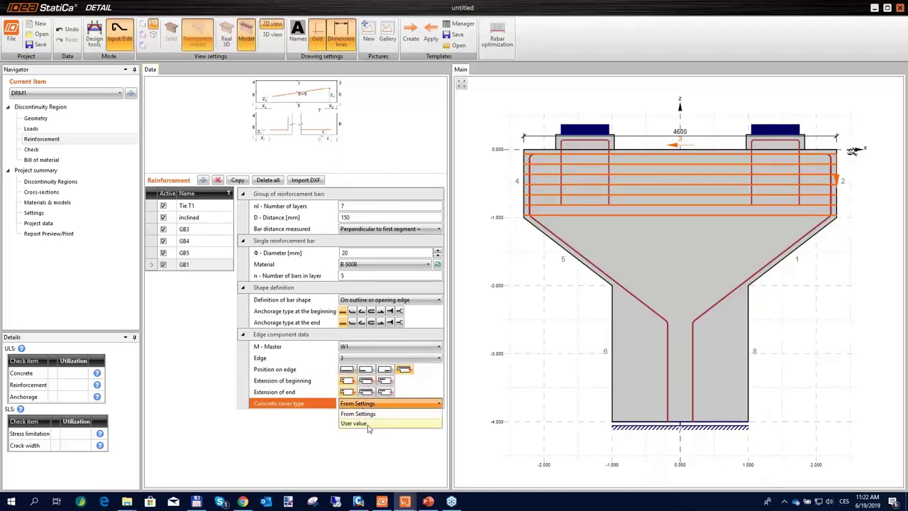
{"action": "left_click", "coordinate": [361, 422]}
{"action": "left_click", "coordinate": [341, 416]}
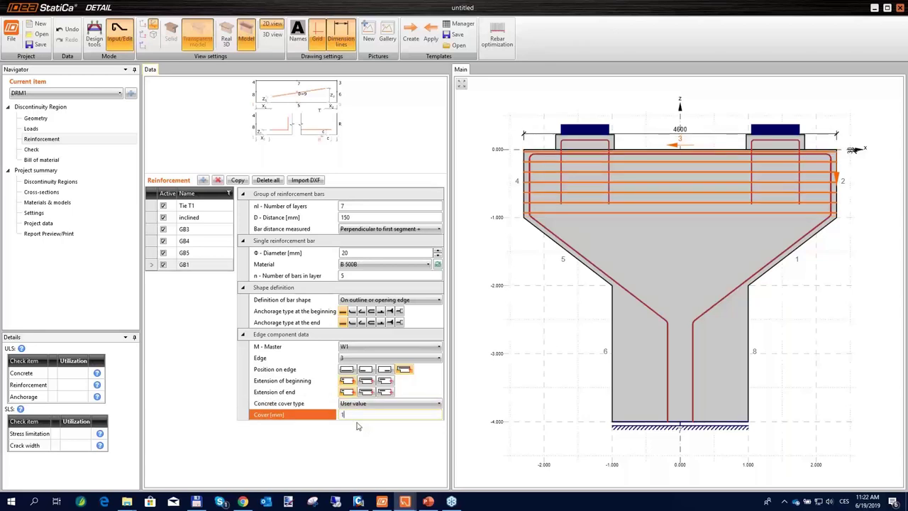
{"action": "type", "text": "150"}
{"action": "key", "text": "Tab"}
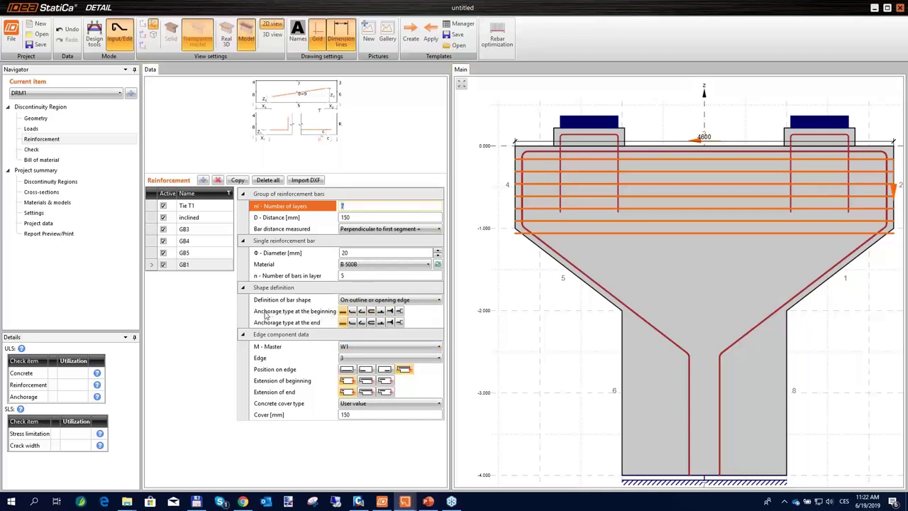
Step: Set perfect bond anchorage at the beginning and end of the new bars and inspect their ends in the pier cap
{"action": "left_click", "coordinate": [391, 312]}
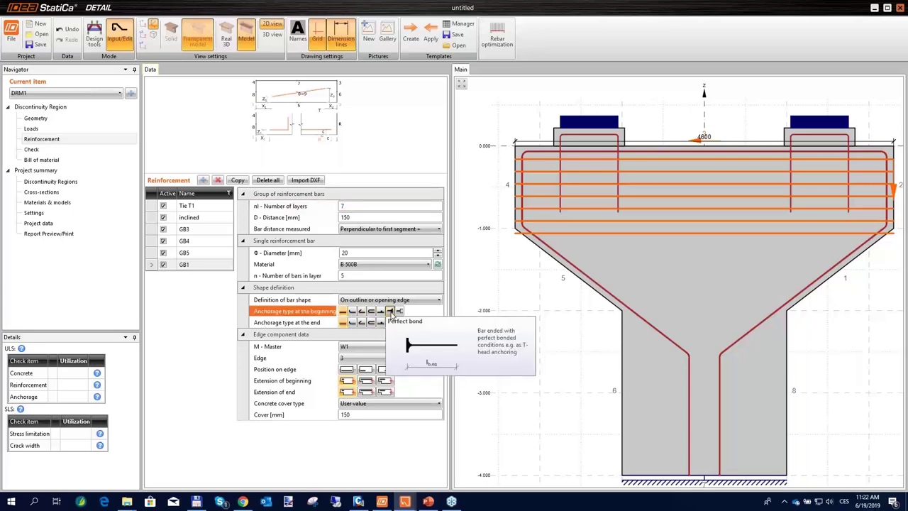
{"action": "left_click", "coordinate": [390, 322]}
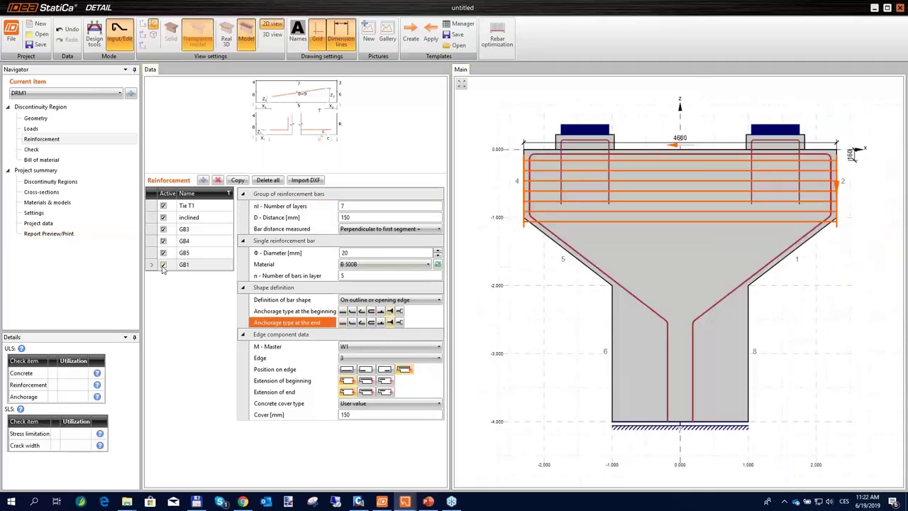
{"action": "left_click", "coordinate": [198, 254]}
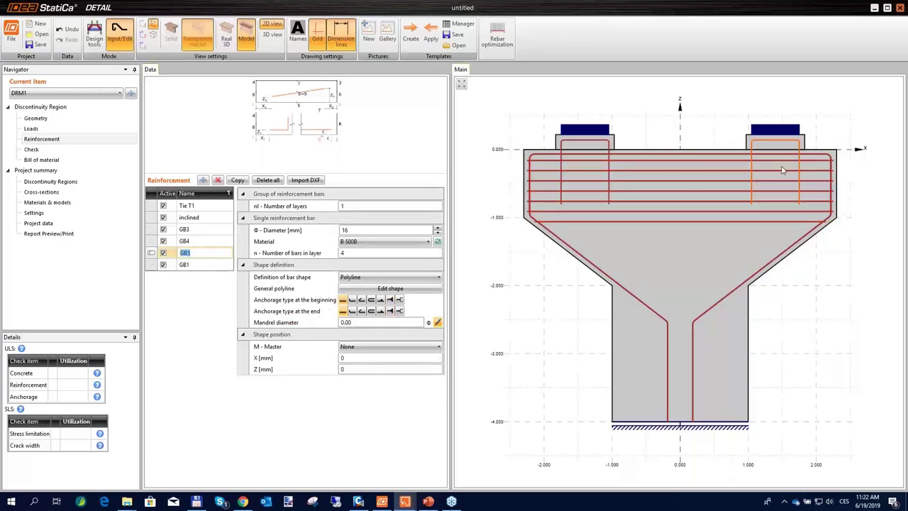
{"action": "scroll", "coordinate": [529, 174], "scroll_direction": "up", "scroll_amount": 3}
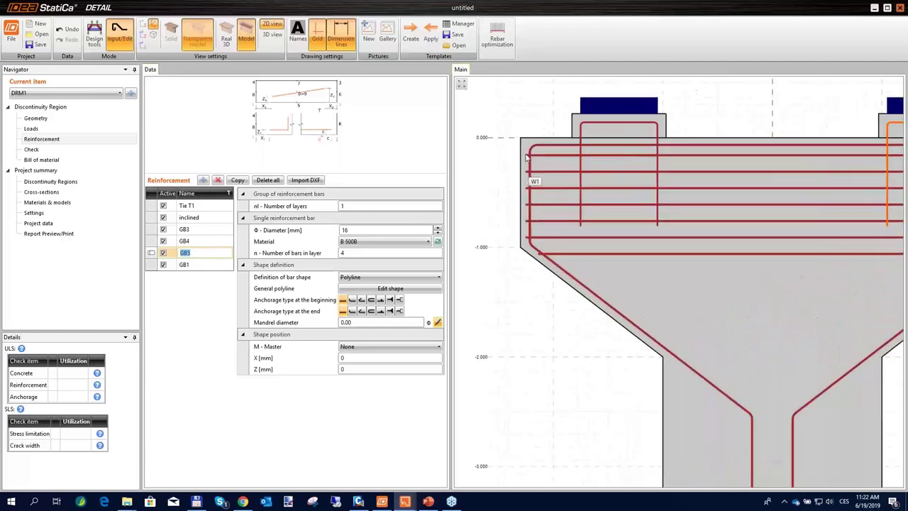
{"action": "scroll", "coordinate": [529, 172], "scroll_direction": "down", "scroll_amount": 3}
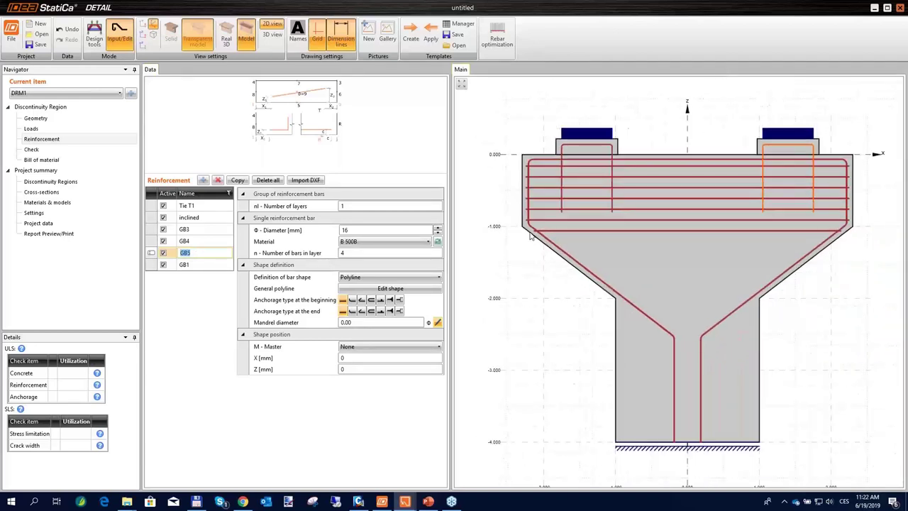
Step: Inspect the anchored ends of the horizontal bars against the Tie T1 bars in real 3D, and return to the 2D model view
{"action": "scroll", "coordinate": [529, 236], "scroll_direction": "down", "scroll_amount": 2}
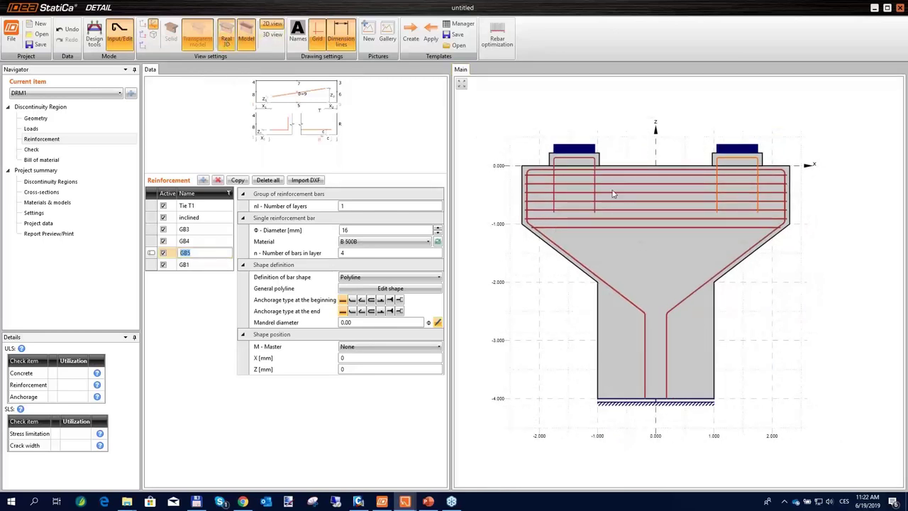
{"action": "scroll", "coordinate": [495, 173], "scroll_direction": "up", "scroll_amount": 5}
{"action": "scroll", "coordinate": [495, 173], "scroll_direction": "up", "scroll_amount": 6}
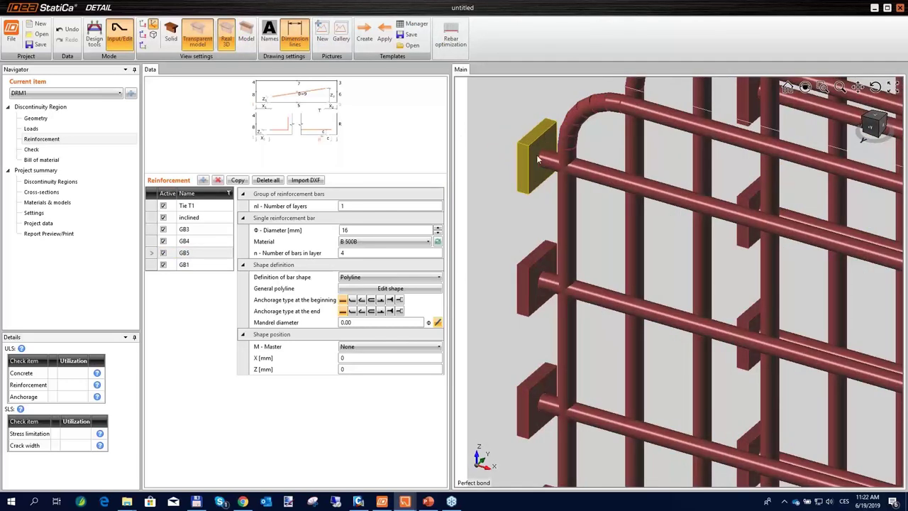
{"action": "scroll", "coordinate": [537, 159], "scroll_direction": "down", "scroll_amount": 6}
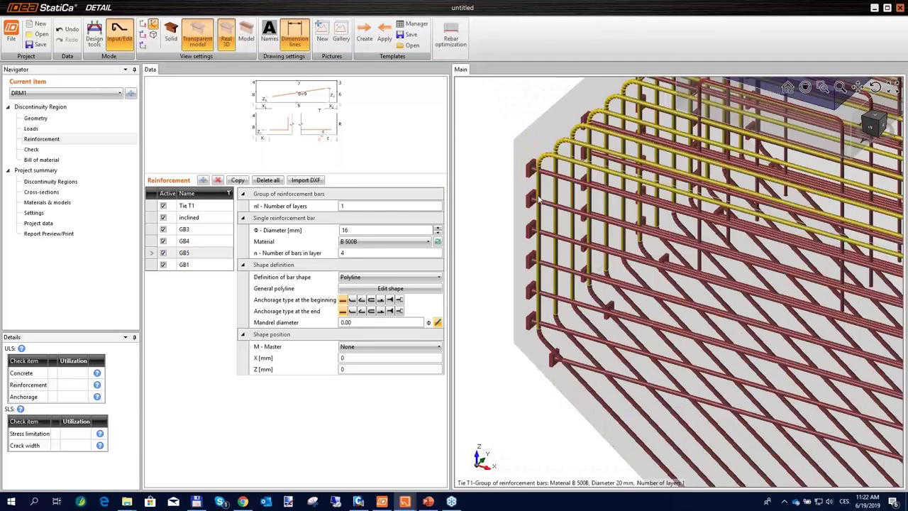
{"action": "scroll", "coordinate": [539, 199], "scroll_direction": "down", "scroll_amount": 6}
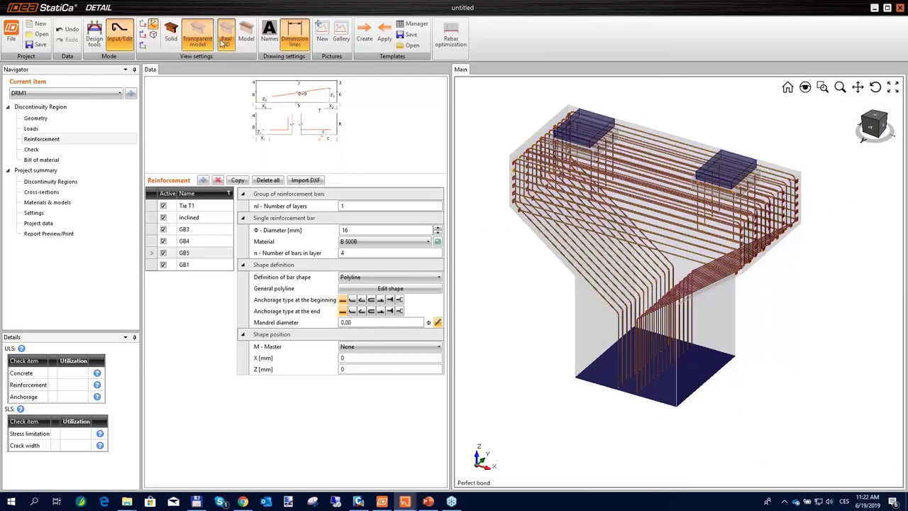
{"action": "left_click", "coordinate": [247, 37]}
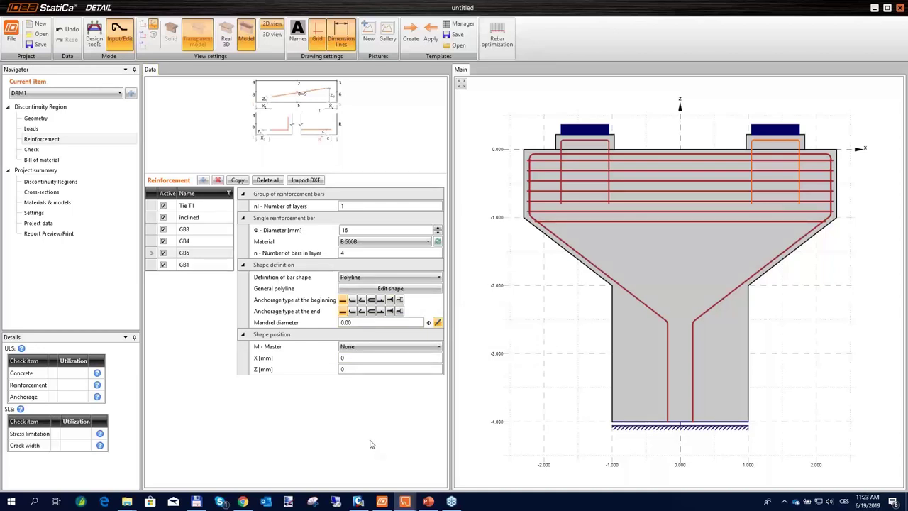
Step: Add another group of bars based on GB1, keeping 7 layers at a distance of 150 mm, and set its diameter to 16 mm
{"action": "left_click", "coordinate": [190, 263]}
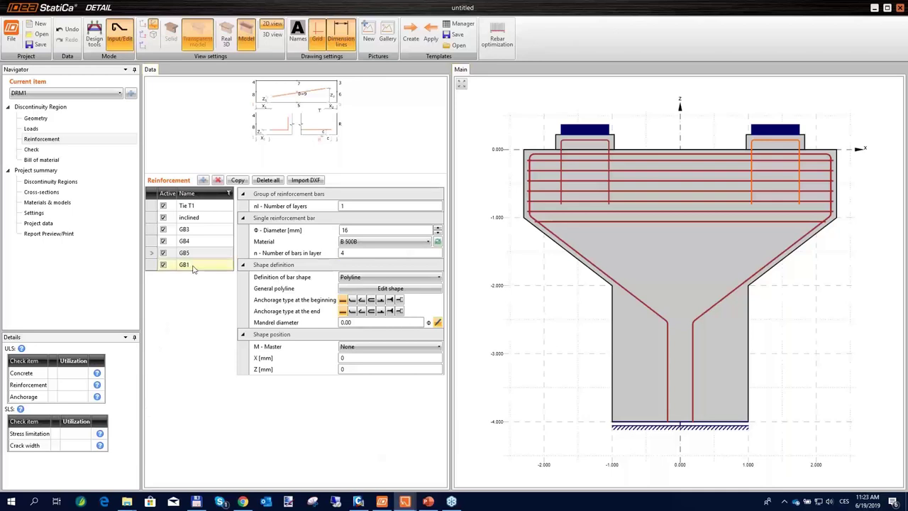
{"action": "left_click", "coordinate": [203, 181]}
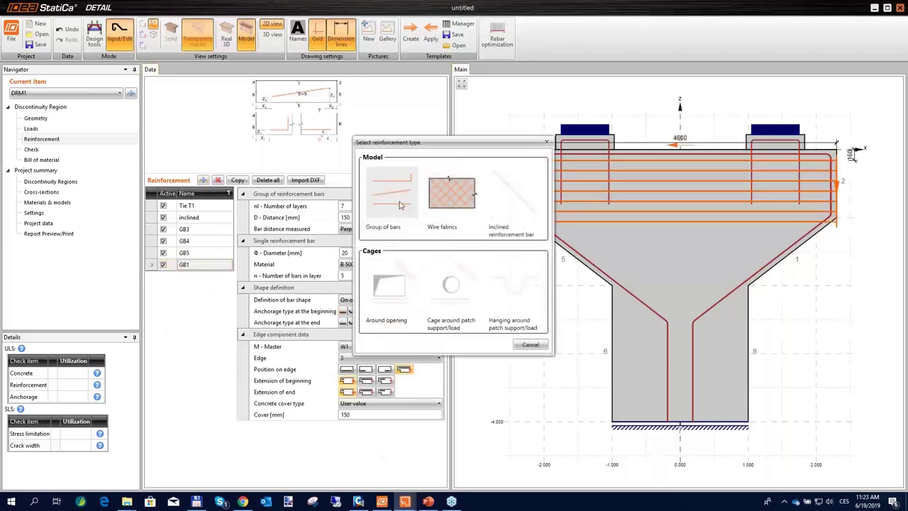
{"action": "left_click", "coordinate": [402, 197]}
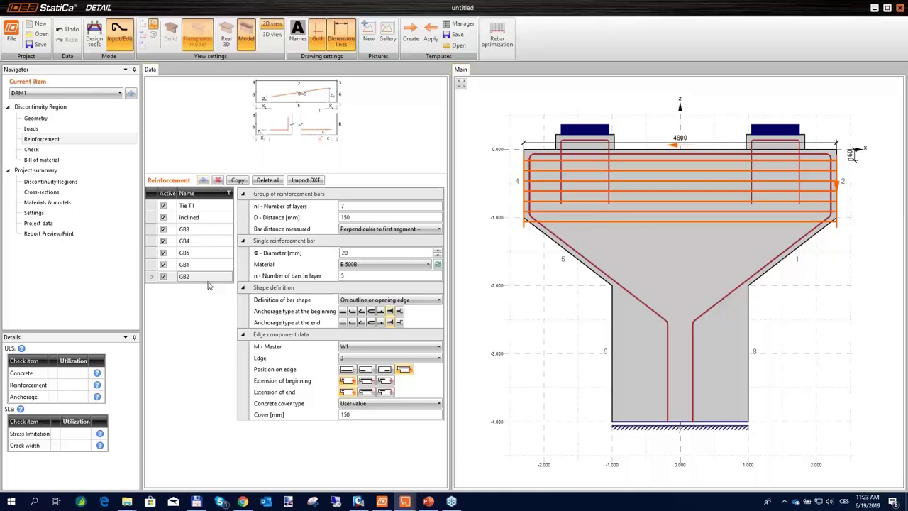
{"action": "left_click", "coordinate": [343, 206]}
{"action": "left_click", "coordinate": [351, 217]}
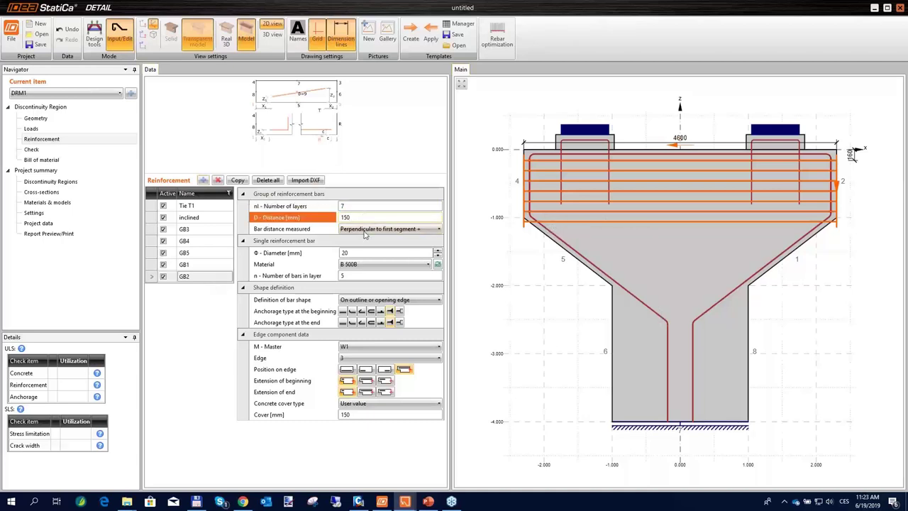
{"action": "left_click", "coordinate": [358, 252]}
{"action": "type", "text": "16"}
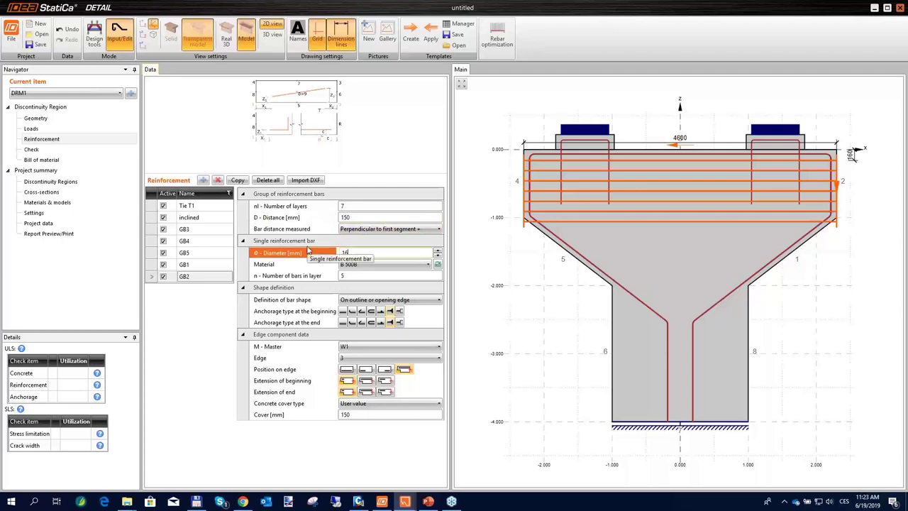
{"action": "key", "text": "Tab"}
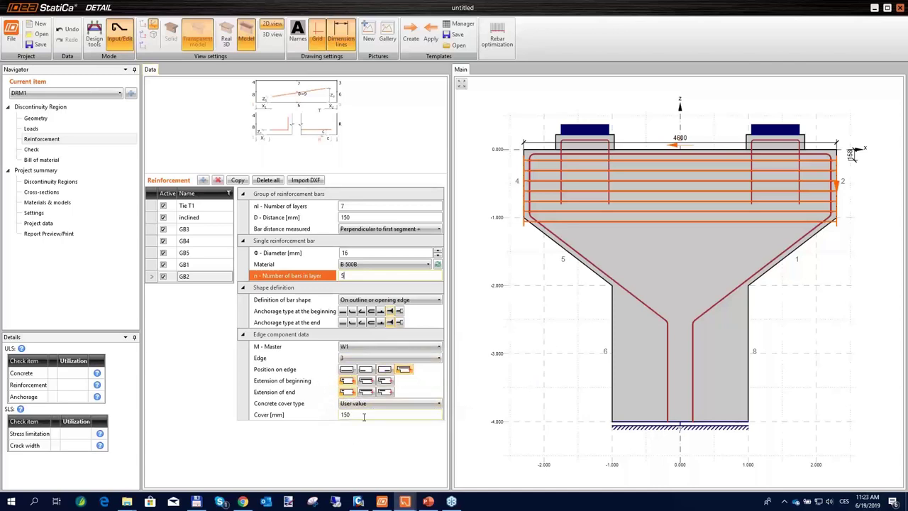
Step: Set the new horizontal group's cover from edge 3 to 1150 mm
{"action": "left_click", "coordinate": [292, 415]}
{"action": "type", "text": "115"}
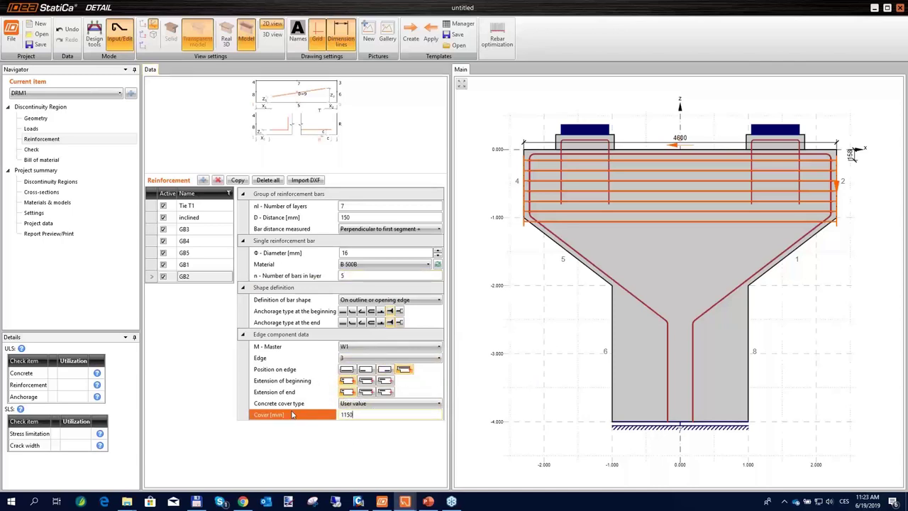
{"action": "key", "text": "Tab"}
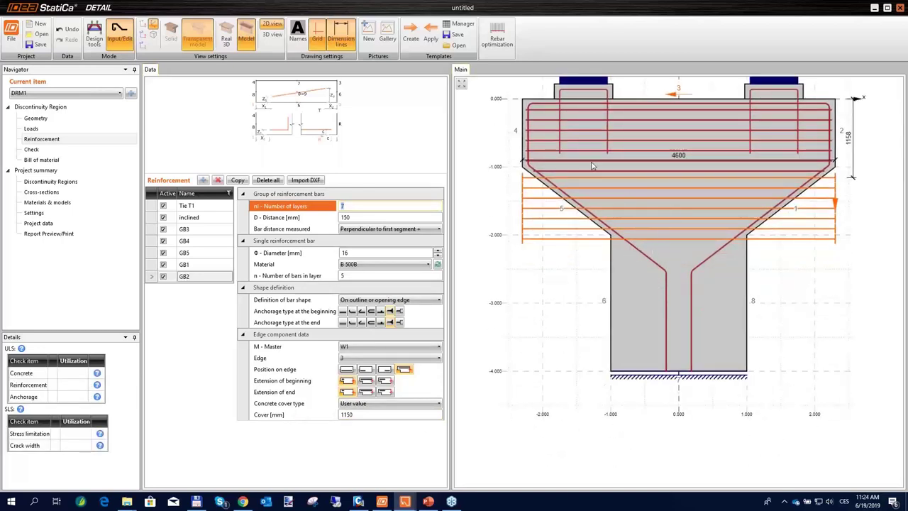
Step: Add another group of bars based on GB1, with 25 layers at a distance of 185 mm
{"action": "left_click", "coordinate": [204, 265]}
{"action": "left_click", "coordinate": [202, 265]}
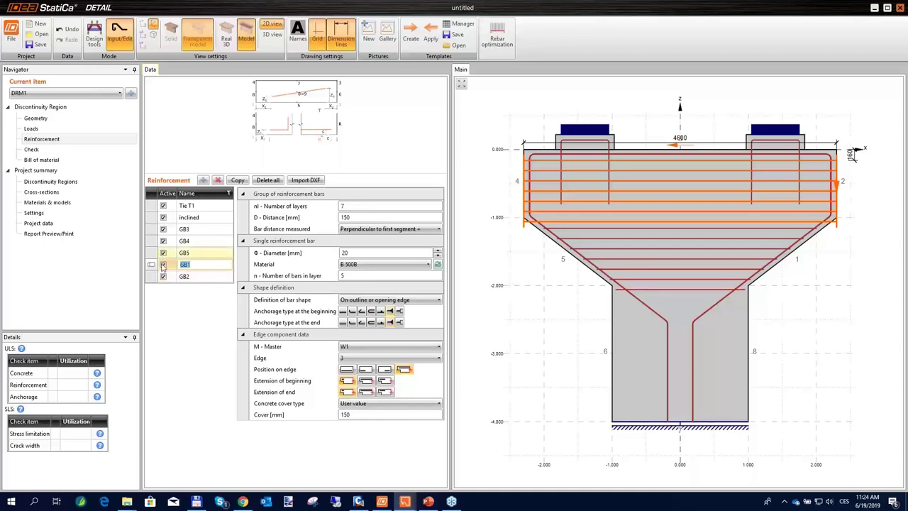
{"action": "key", "text": "Return"}
{"action": "left_click", "coordinate": [203, 180]}
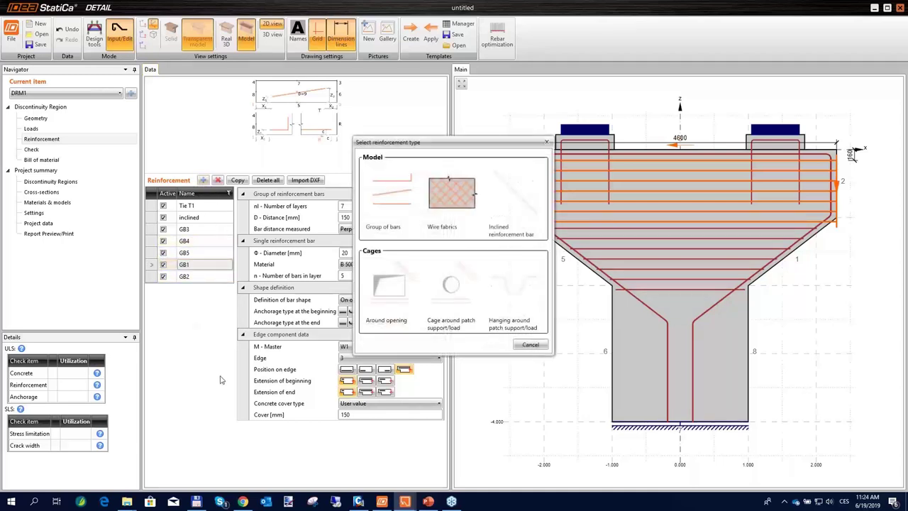
{"action": "left_click", "coordinate": [394, 224]}
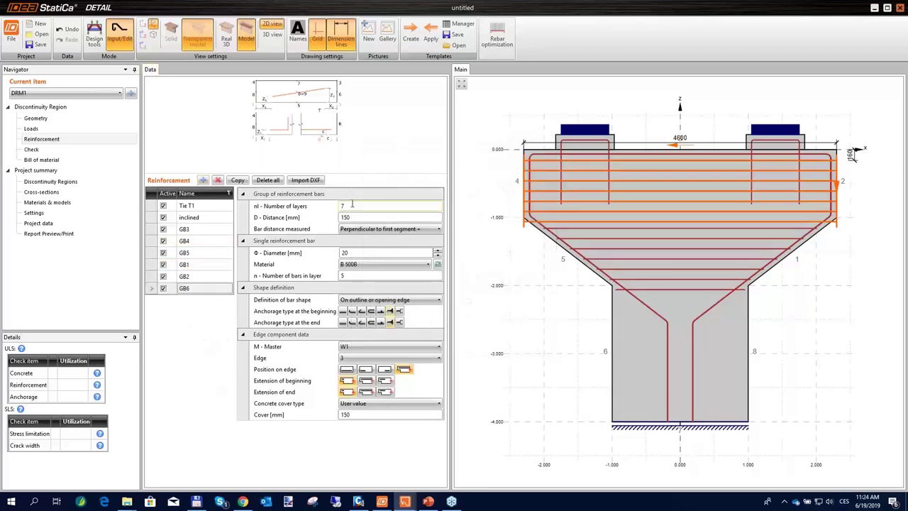
{"action": "type", "text": "25"}
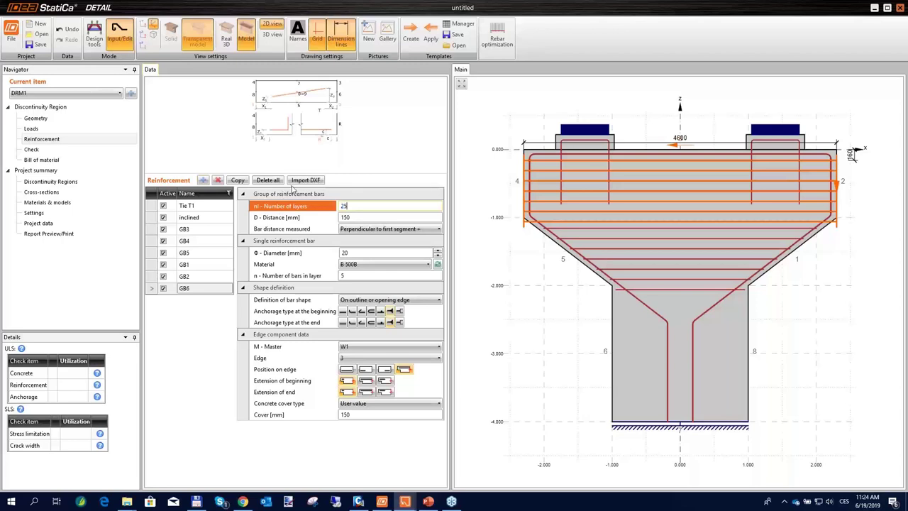
{"action": "key", "text": "Tab"}
{"action": "type", "text": "1"}
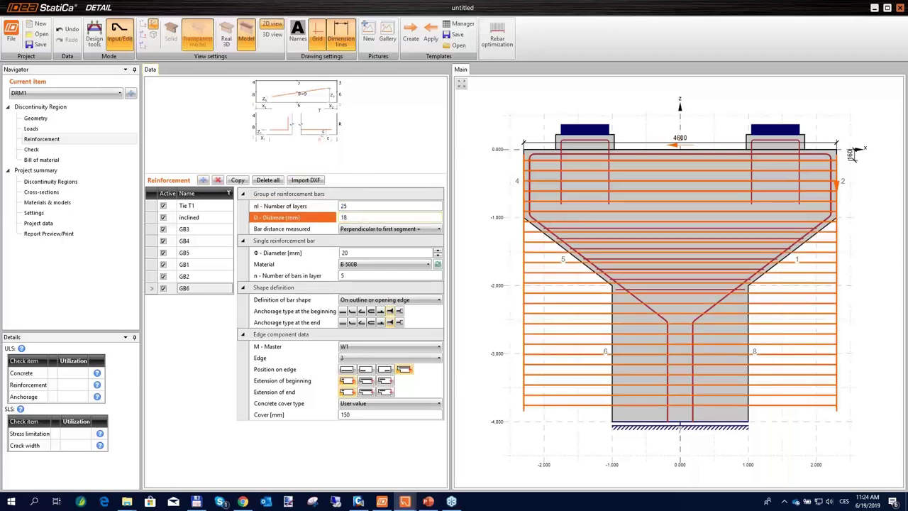
{"action": "key", "text": "Tab"}
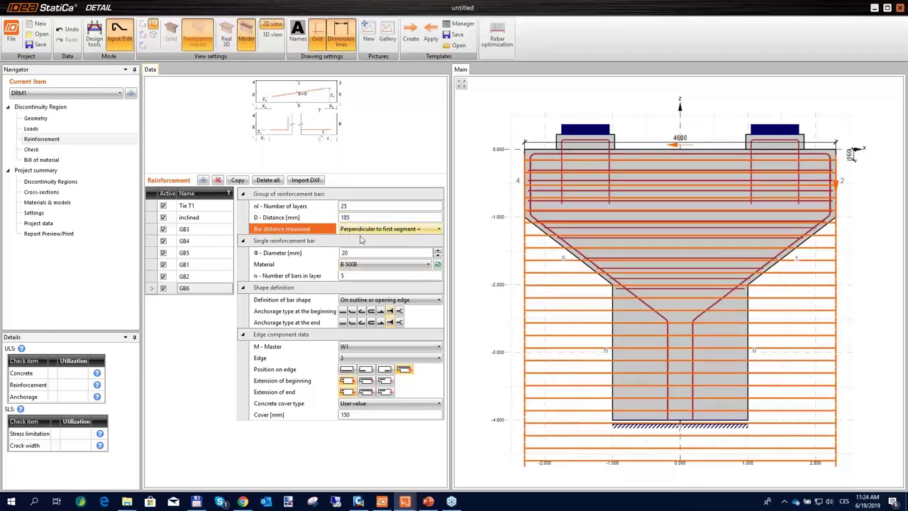
Step: Assign the 25-layer group to edge 4 so its bars run vertically, and set their diameter to 16 mm
{"action": "left_click", "coordinate": [376, 358]}
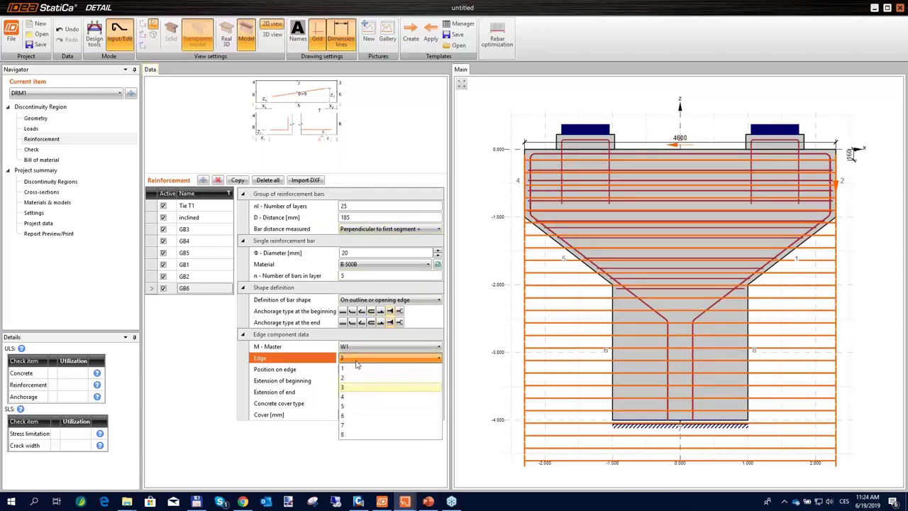
{"action": "left_click", "coordinate": [354, 398]}
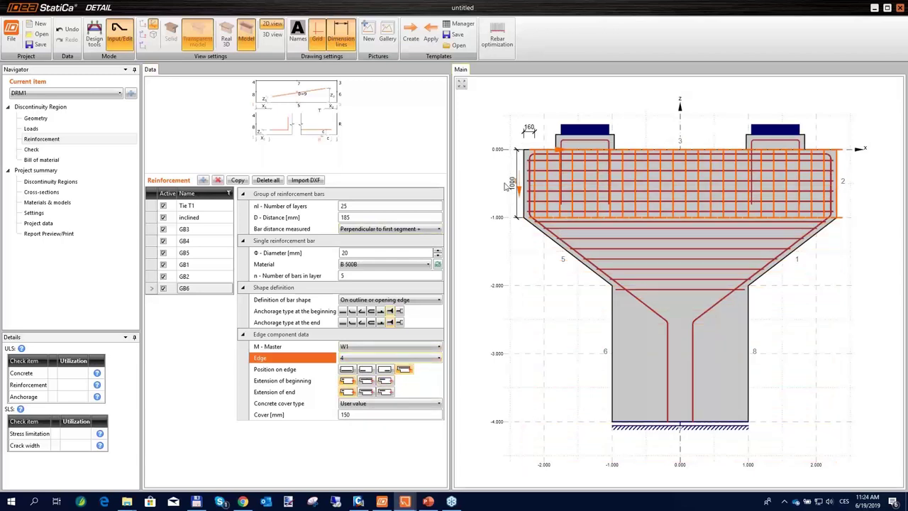
{"action": "left_click", "coordinate": [286, 254]}
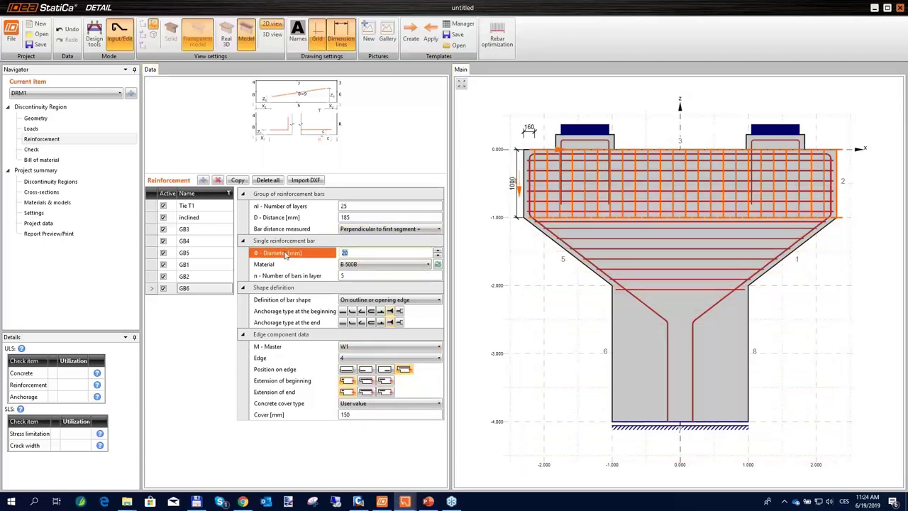
{"action": "left_click", "coordinate": [354, 275]}
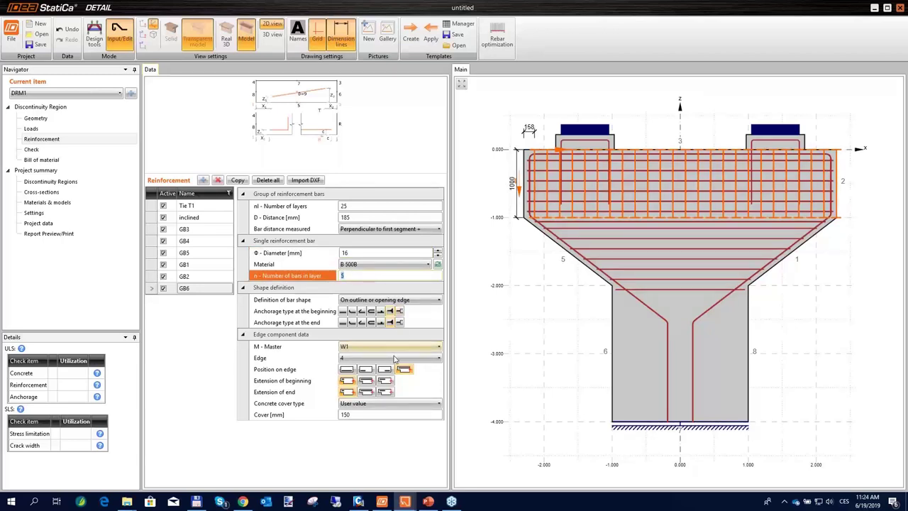
Step: Take the vertical group's concrete cover from Settings and extend the ends of its bars down to the pier's base
{"action": "left_click", "coordinate": [367, 407]}
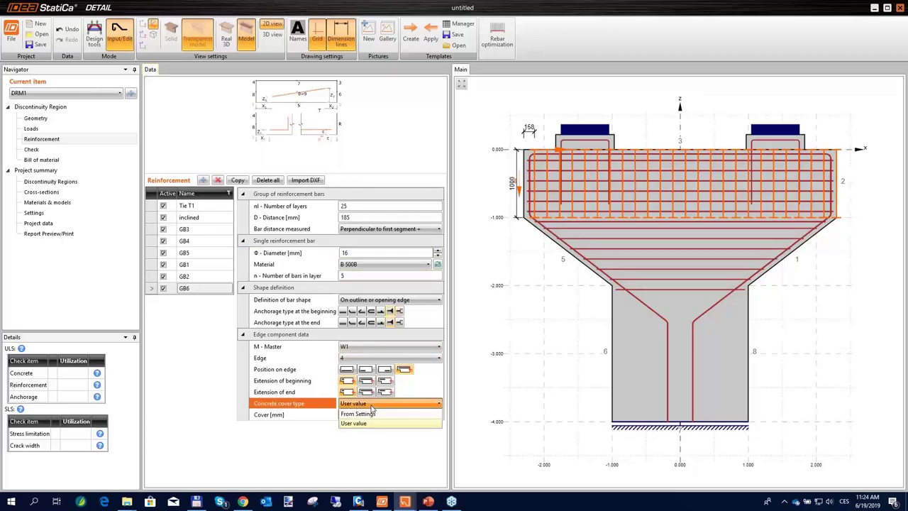
{"action": "left_click", "coordinate": [374, 416]}
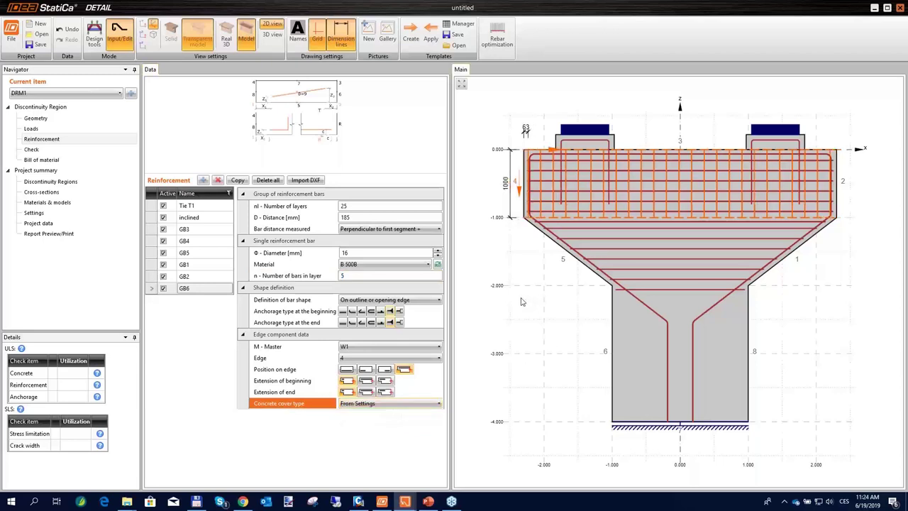
{"action": "left_click", "coordinate": [366, 394]}
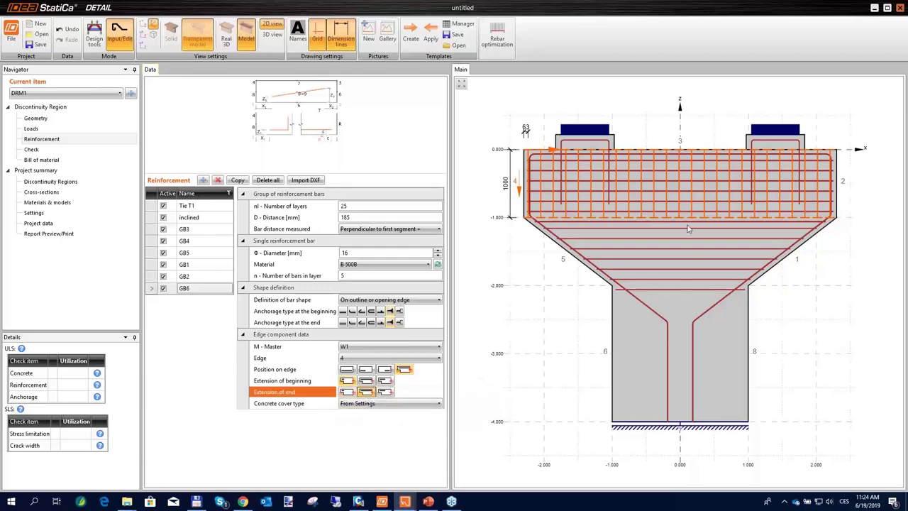
{"action": "left_click", "coordinate": [757, 194]}
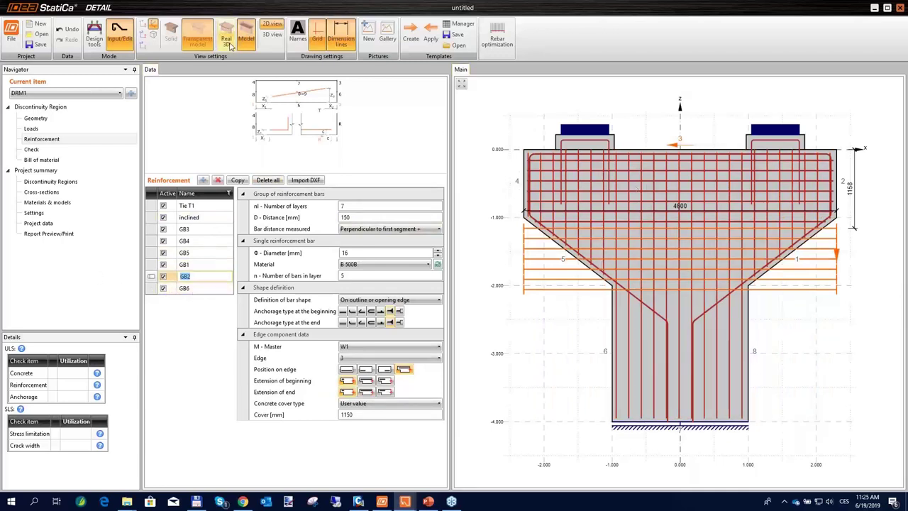
Step: Add a new group of bars based on the vertical group GB6, with 2 layers at a distance of 100 mm
{"action": "left_click", "coordinate": [198, 288]}
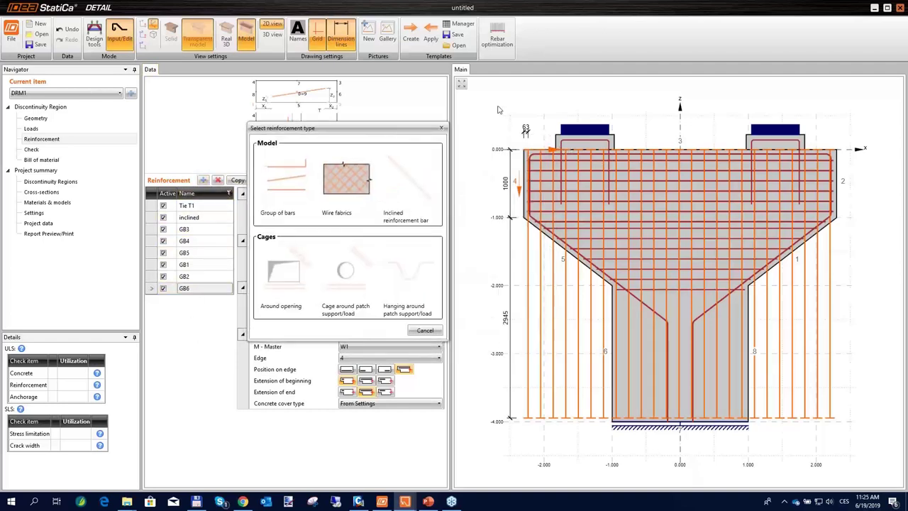
{"action": "left_click", "coordinate": [316, 176]}
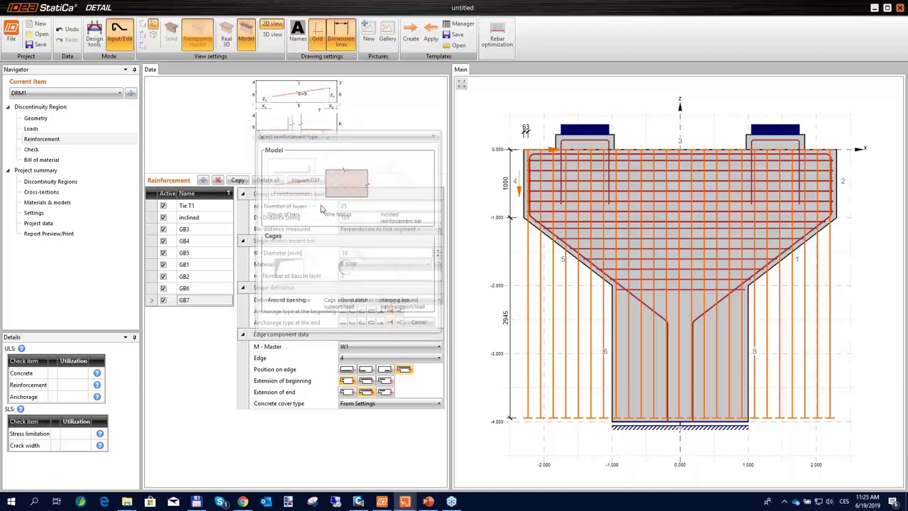
{"action": "left_click", "coordinate": [344, 206]}
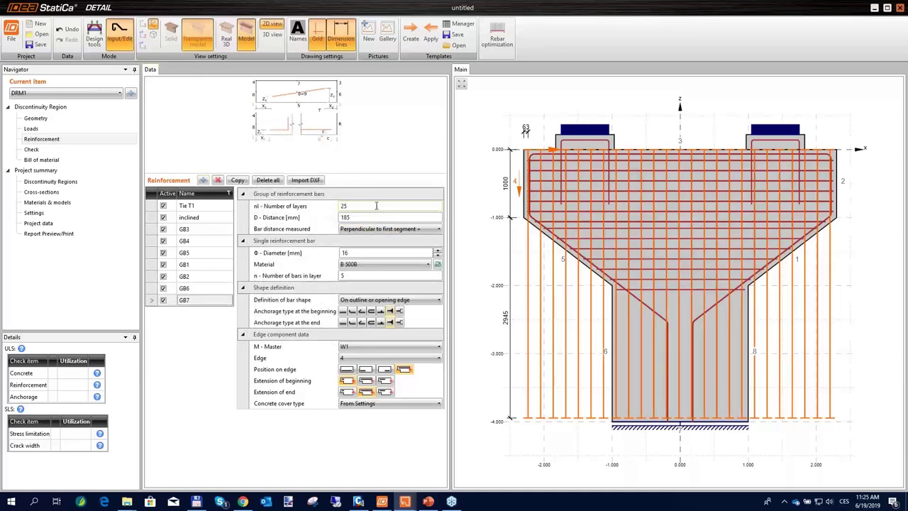
{"action": "type", "text": "2"}
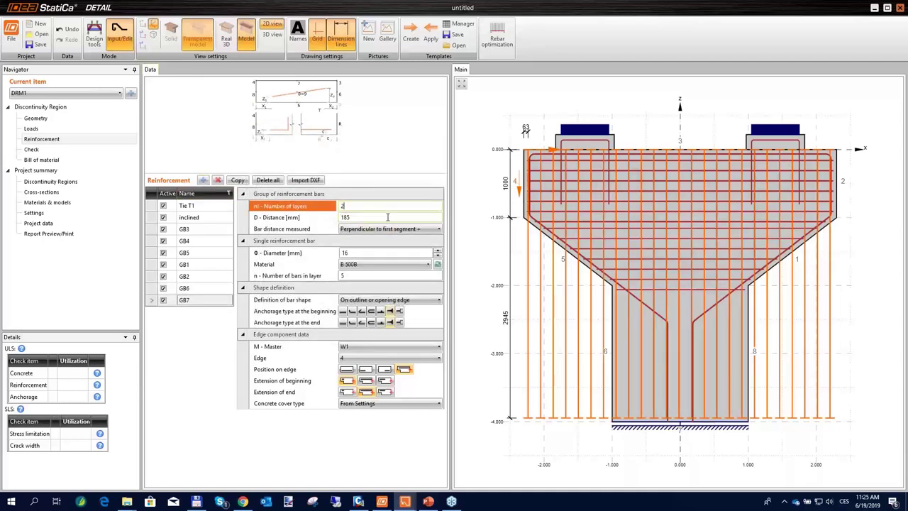
{"action": "left_click", "coordinate": [388, 217]}
{"action": "key", "text": "Return"}
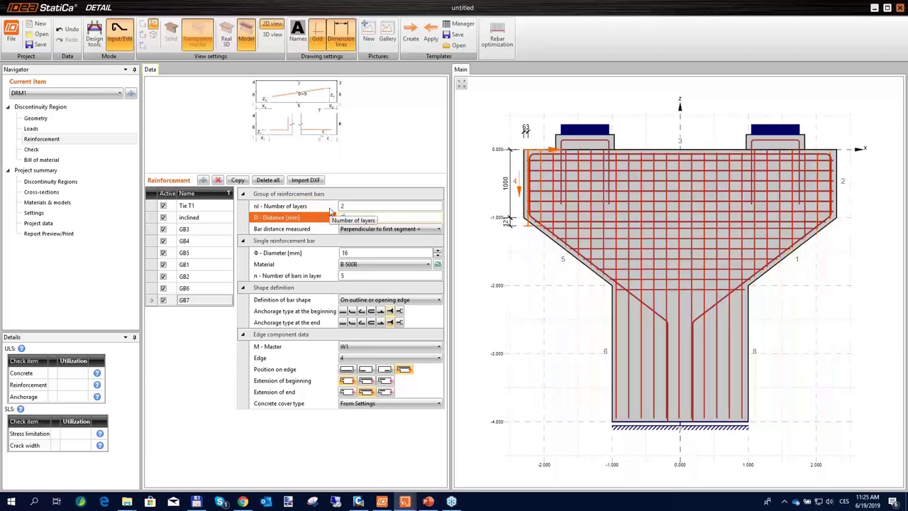
{"action": "type", "text": "100"}
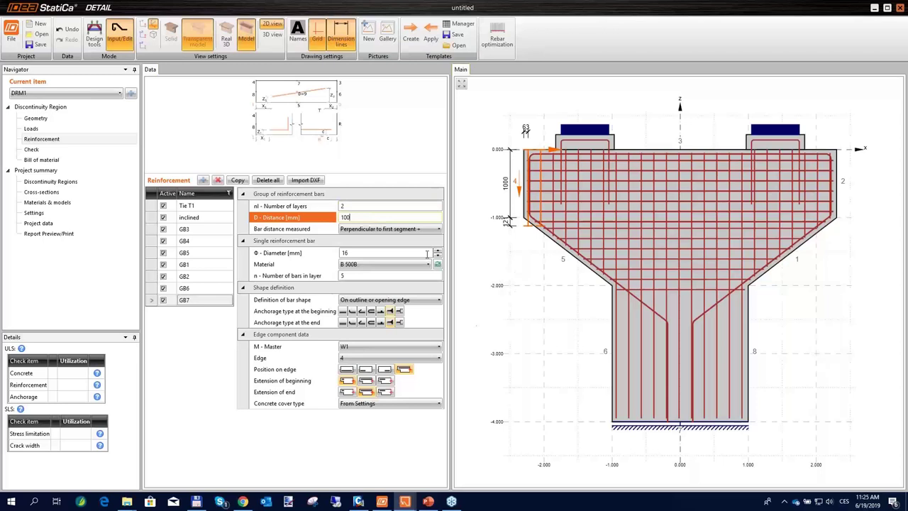
Step: Set the new two-layer group to 2 bars per layer with loop anchorage at both the beginning and the end
{"action": "left_click", "coordinate": [380, 275]}
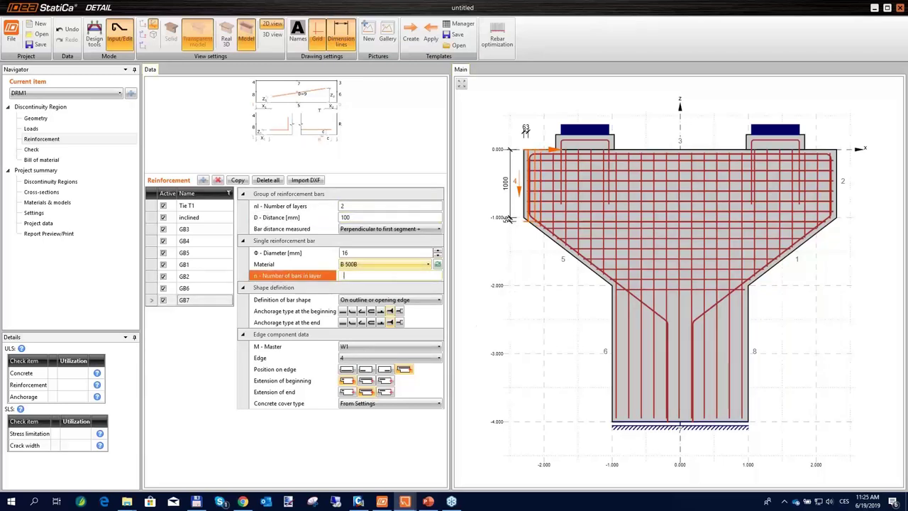
{"action": "left_click", "coordinate": [371, 312]}
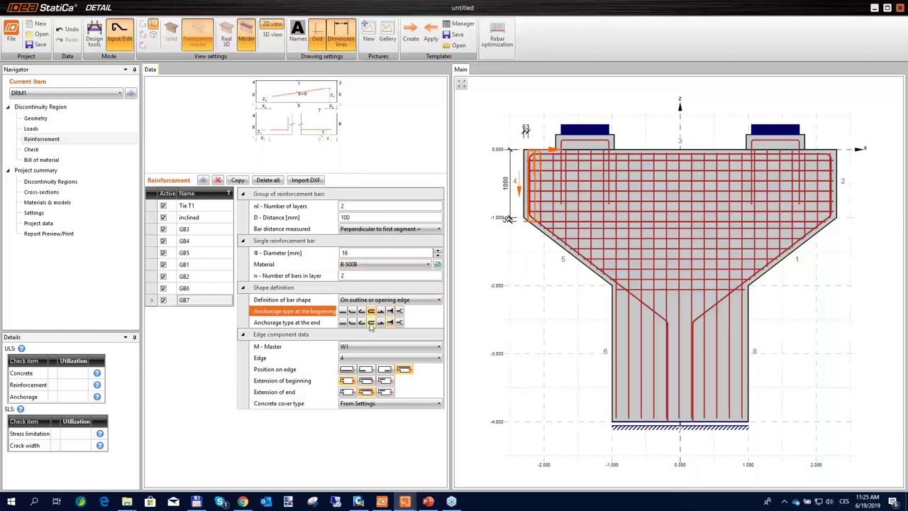
{"action": "left_click", "coordinate": [370, 323]}
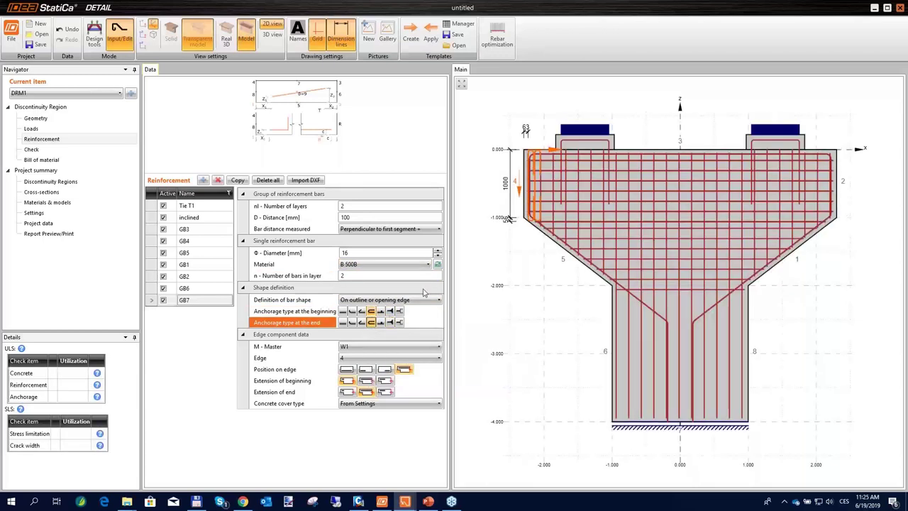
Step: Assign the looped two-layer group GB7 to edge 1 of bearing block W2
{"action": "left_click", "coordinate": [385, 348]}
{"action": "left_click", "coordinate": [361, 367]}
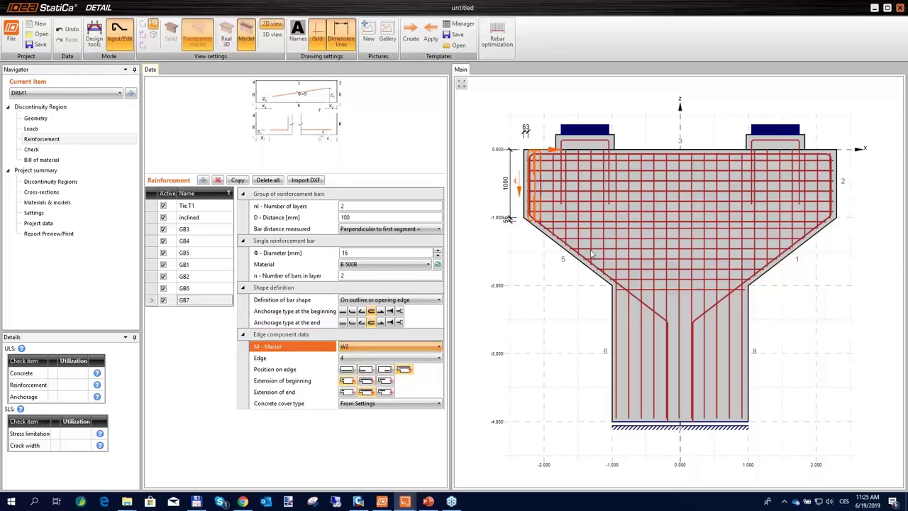
{"action": "left_click", "coordinate": [355, 359]}
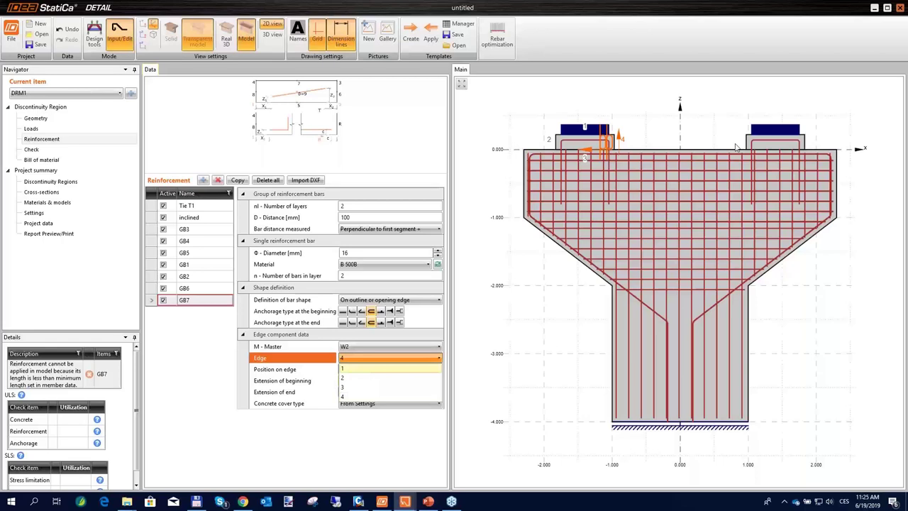
{"action": "left_click", "coordinate": [357, 368]}
{"action": "scroll", "coordinate": [581, 142], "scroll_direction": "up", "scroll_amount": 1}
{"action": "scroll", "coordinate": [582, 142], "scroll_direction": "up", "scroll_amount": 2}
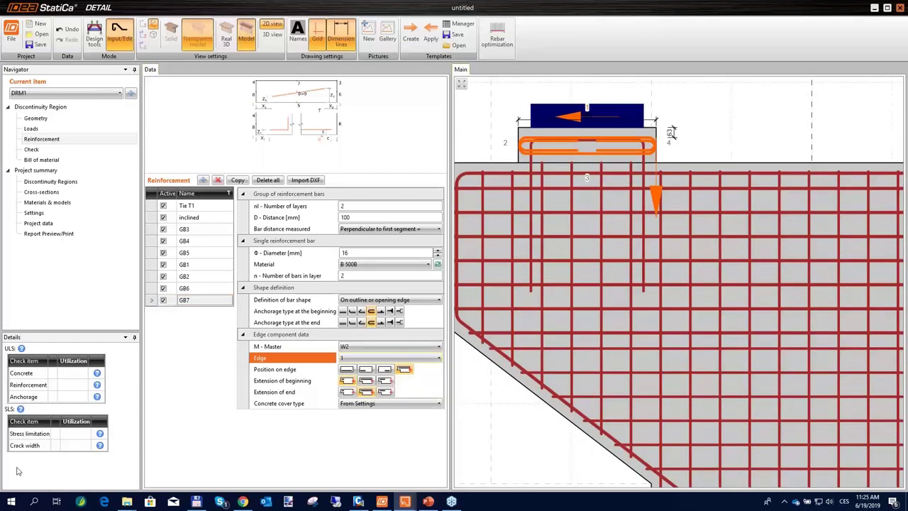
{"action": "left_click", "coordinate": [200, 349]}
{"action": "scroll", "coordinate": [635, 192], "scroll_direction": "down", "scroll_amount": 1}
{"action": "scroll", "coordinate": [628, 192], "scroll_direction": "down", "scroll_amount": 3}
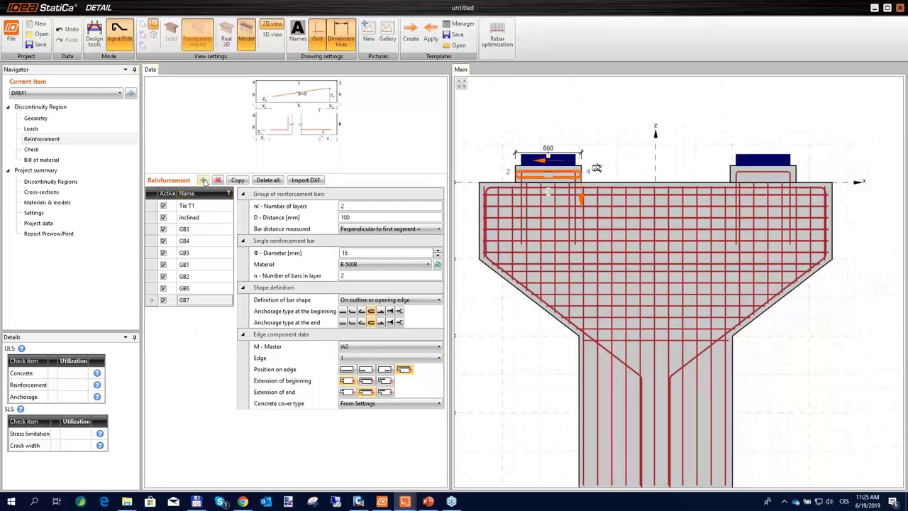
Step: Copy the looped group GB7 and assign the copy to the other bearing block, W3
{"action": "left_click", "coordinate": [185, 304]}
{"action": "left_click", "coordinate": [237, 180]}
{"action": "left_click", "coordinate": [399, 346]}
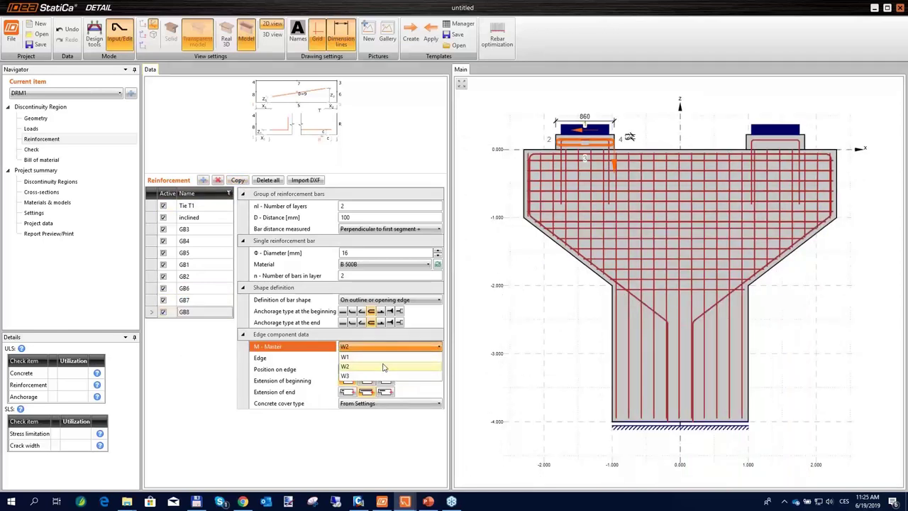
{"action": "left_click", "coordinate": [781, 164]}
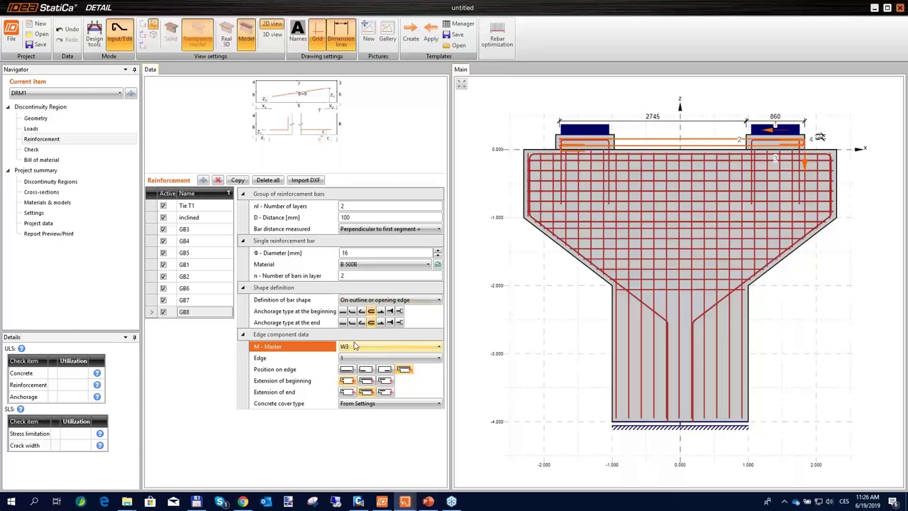
{"action": "left_click", "coordinate": [186, 300]}
{"action": "left_click", "coordinate": [197, 312]}
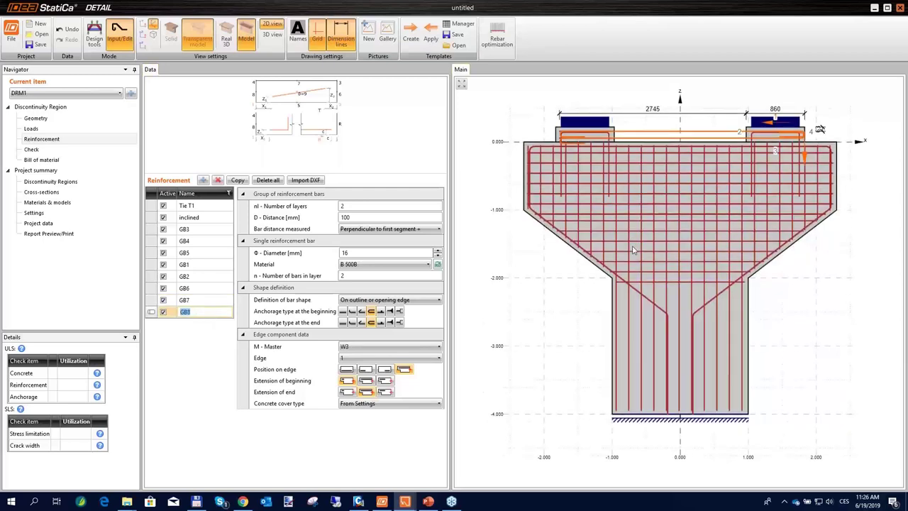
{"action": "left_click", "coordinate": [209, 350]}
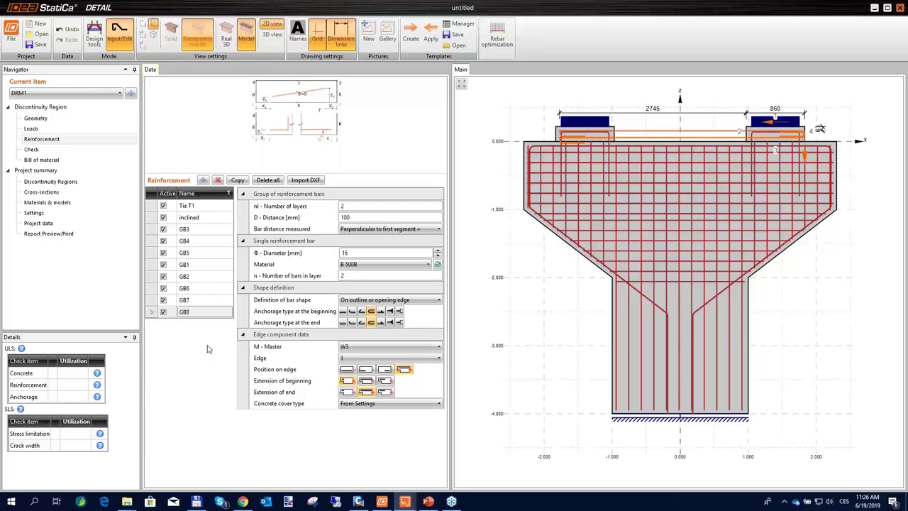
Step: Add a new group of bars with 11 layers at a distance of 185 mm, diameter 20 mm and 2 bars per layer
{"action": "left_click", "coordinate": [203, 180]}
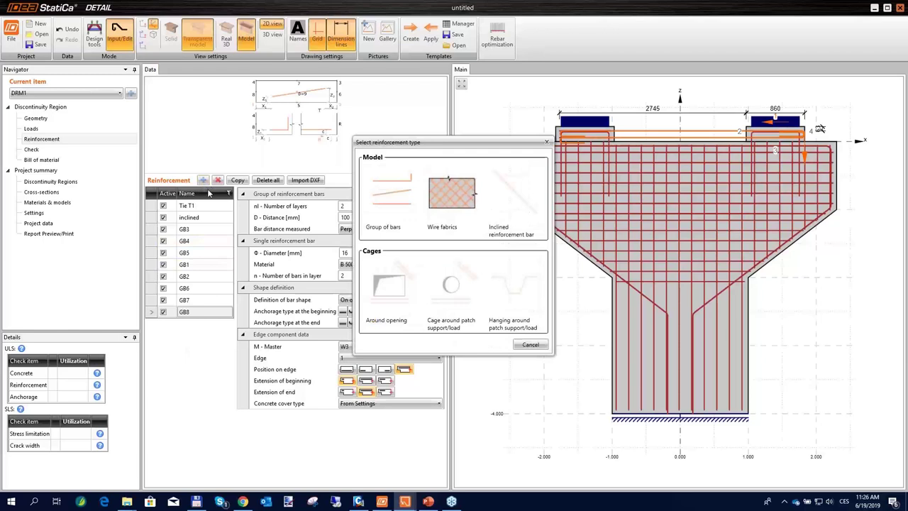
{"action": "left_click", "coordinate": [399, 190]}
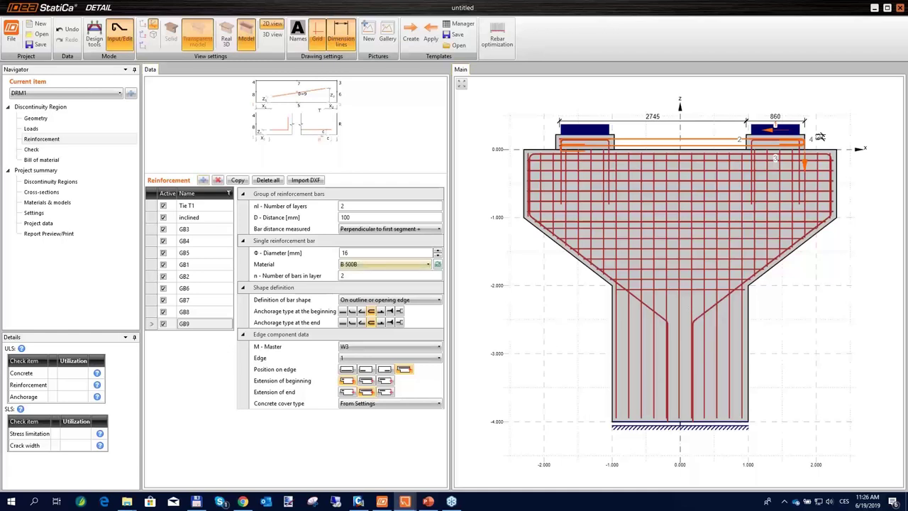
{"action": "left_click", "coordinate": [322, 207]}
{"action": "type", "text": "11"}
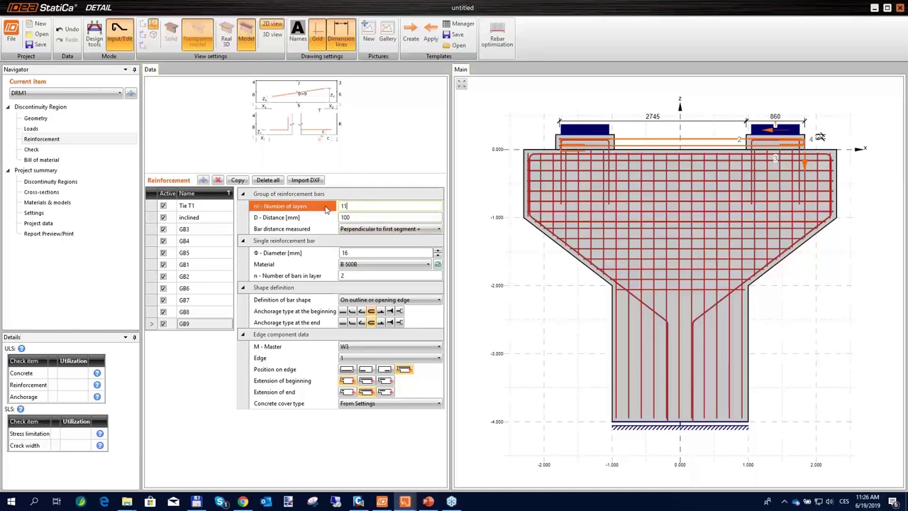
{"action": "key", "text": "Tab"}
{"action": "type", "text": "185"}
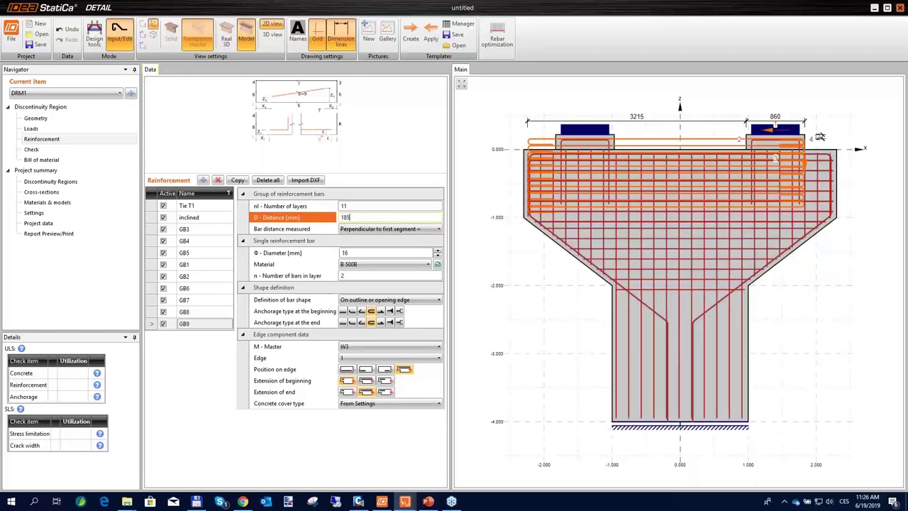
{"action": "left_click", "coordinate": [308, 254]}
{"action": "type", "text": "20"}
{"action": "left_click", "coordinate": [356, 276]}
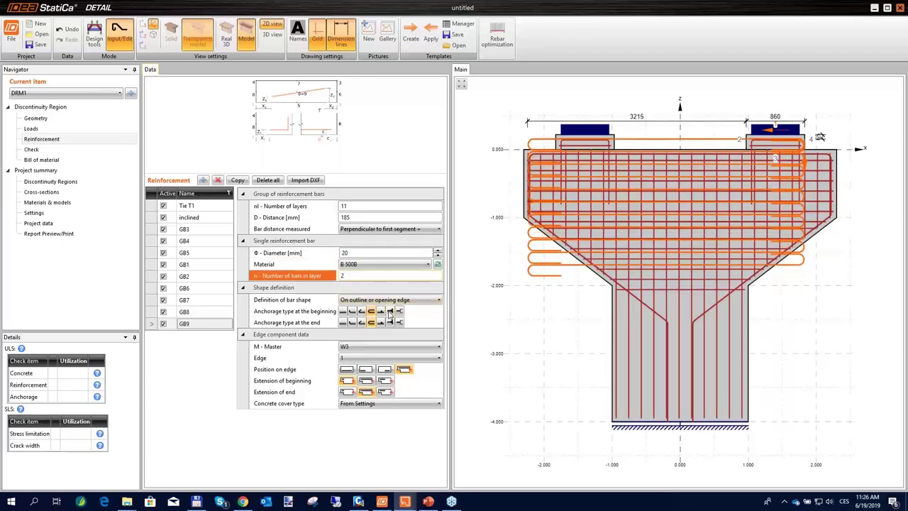
Step: Assign the 11-layer group to edge 6 of member W1 so its bars run vertically in the pier shaft
{"action": "left_click", "coordinate": [368, 347]}
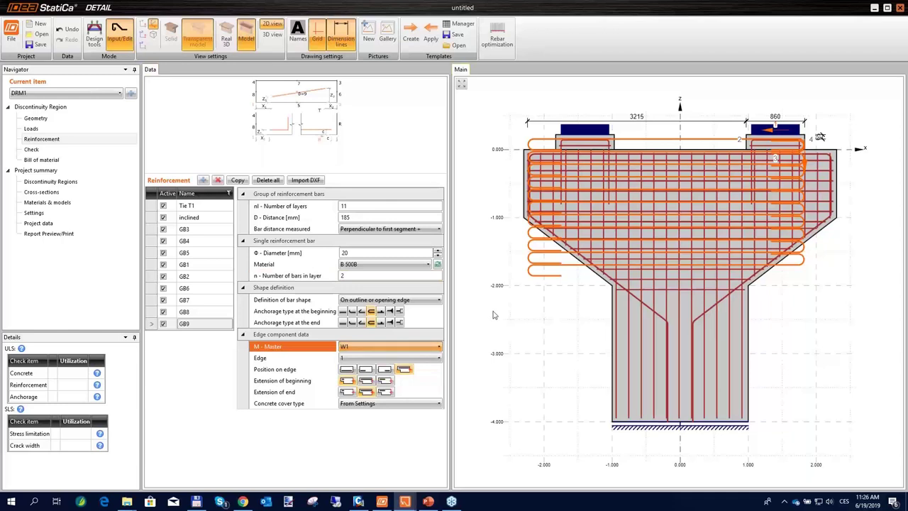
{"action": "left_click", "coordinate": [387, 357]}
{"action": "left_click", "coordinate": [370, 358]}
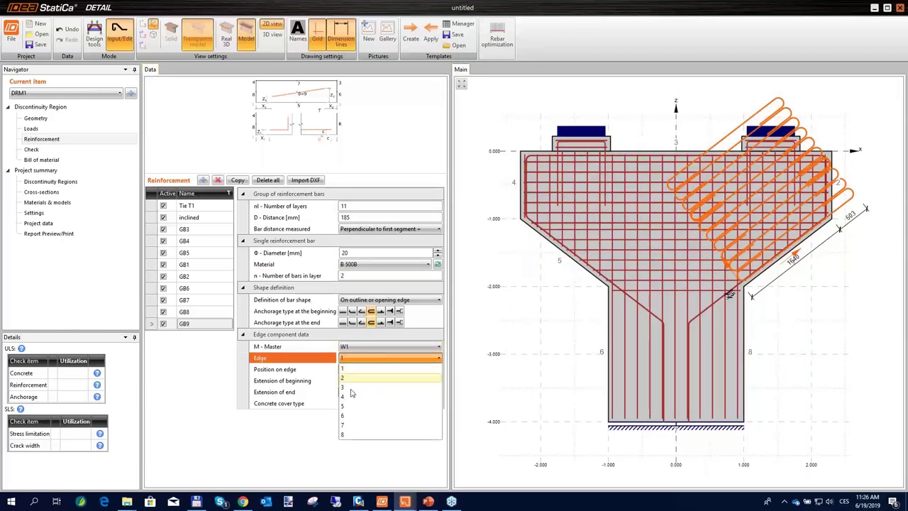
{"action": "left_click", "coordinate": [360, 418]}
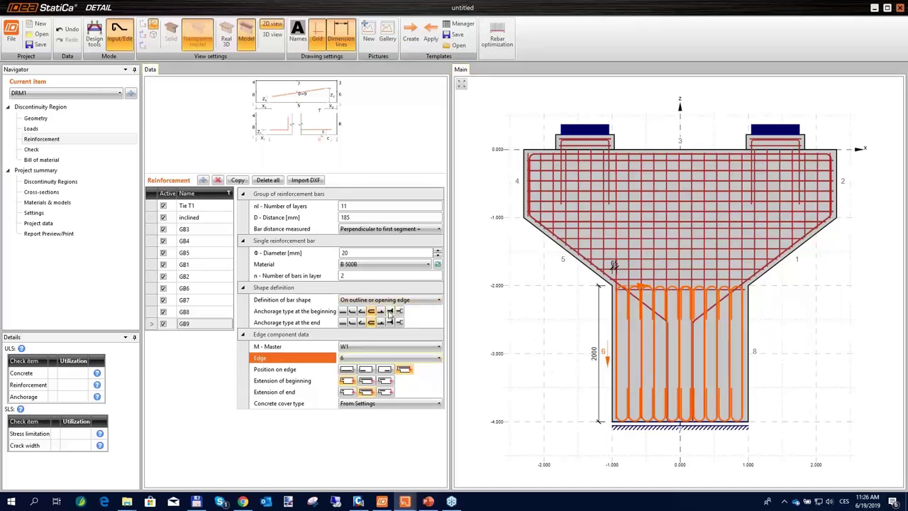
Step: Give the shaft bars perfect bond anchorage at the beginning and continuous bar anchorage at the end
{"action": "left_click", "coordinate": [390, 311]}
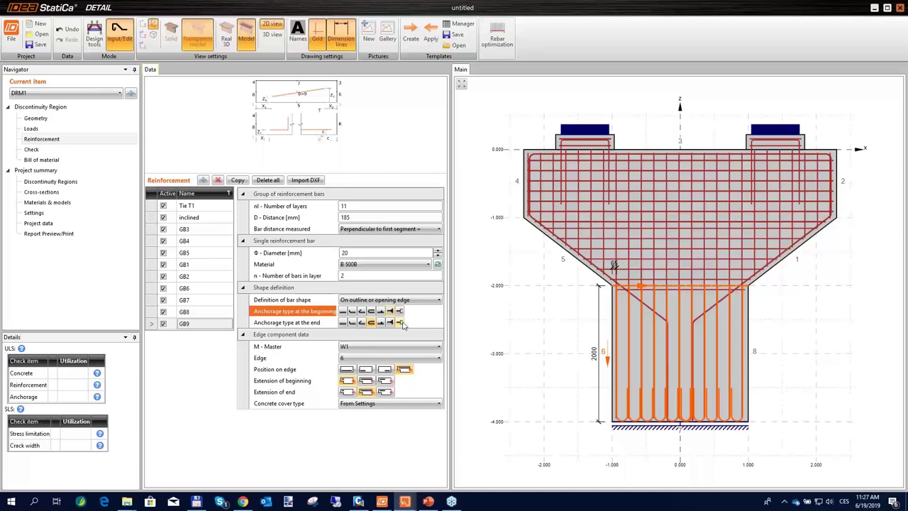
{"action": "left_click", "coordinate": [401, 323]}
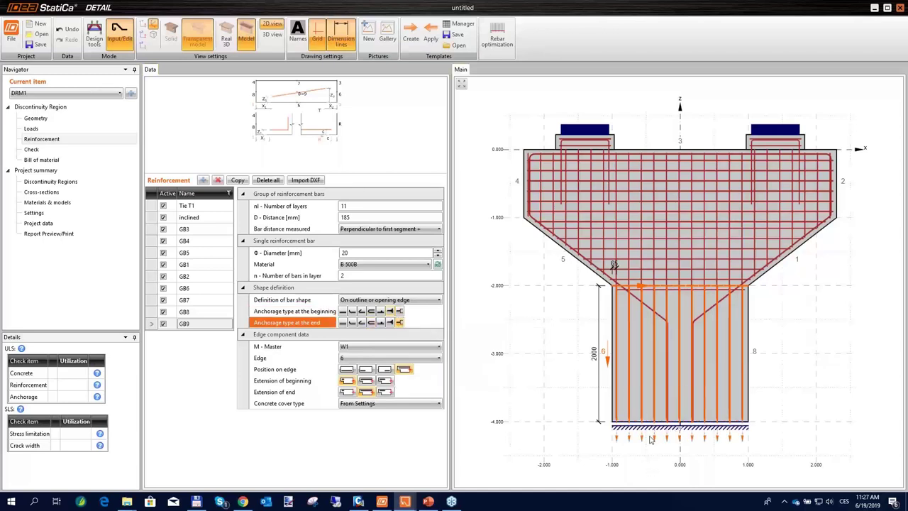
{"action": "scroll", "coordinate": [670, 410], "scroll_direction": "down", "scroll_amount": 1}
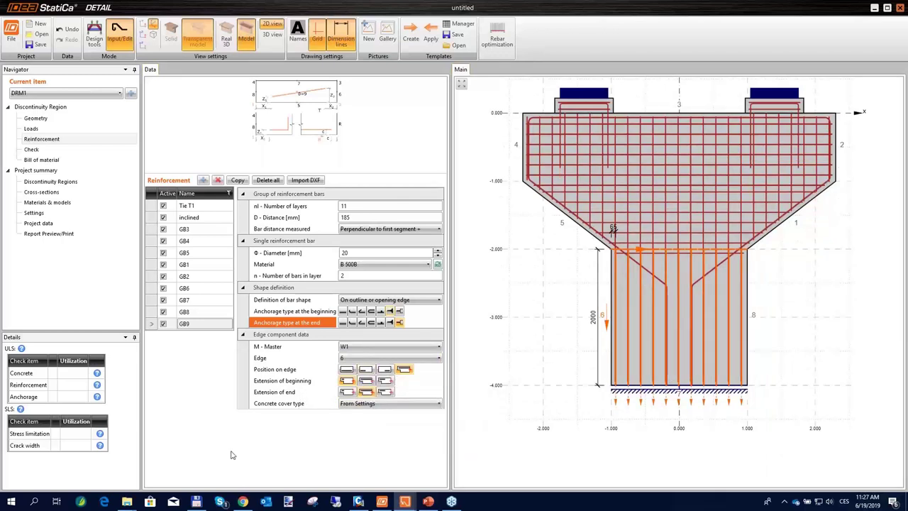
Step: Define the shaft bars' location on the edge by position and length, with position -1000 mm and length 3000 mm
{"action": "left_click", "coordinate": [364, 369]}
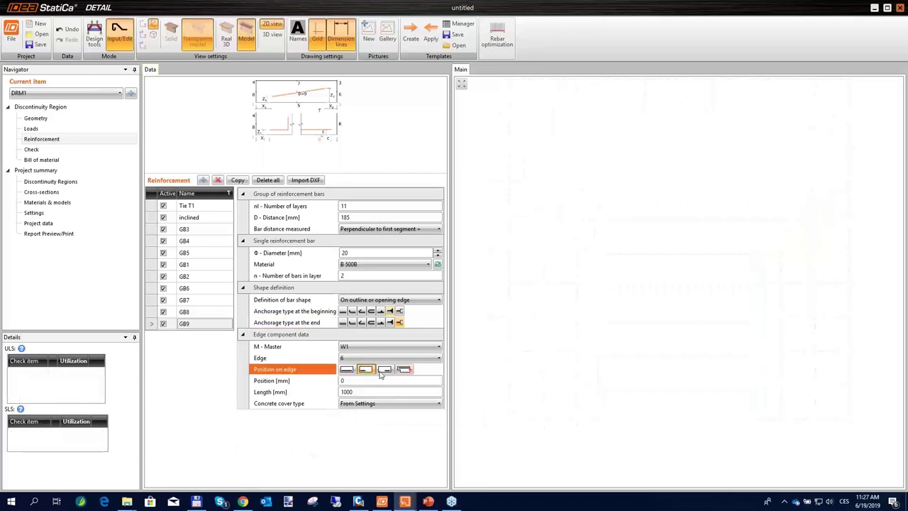
{"action": "left_click", "coordinate": [311, 383]}
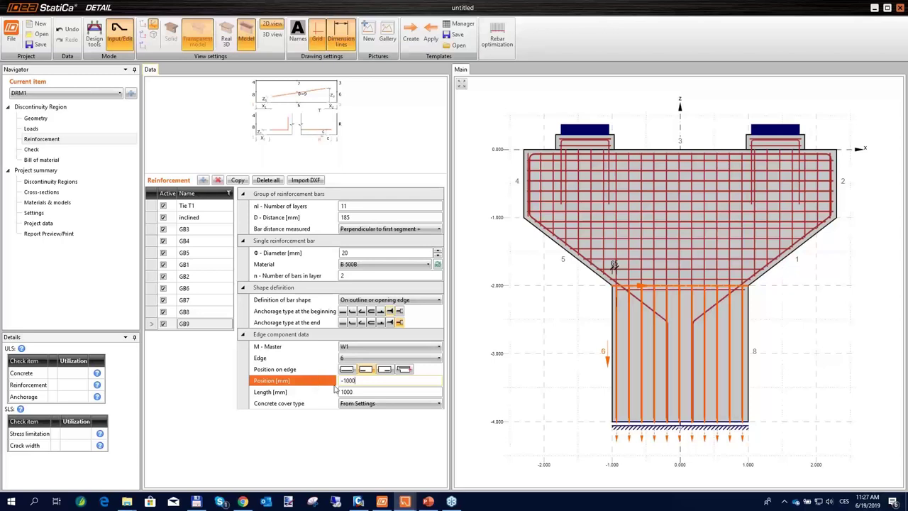
{"action": "key", "text": "Tab"}
{"action": "type", "text": "3000"}
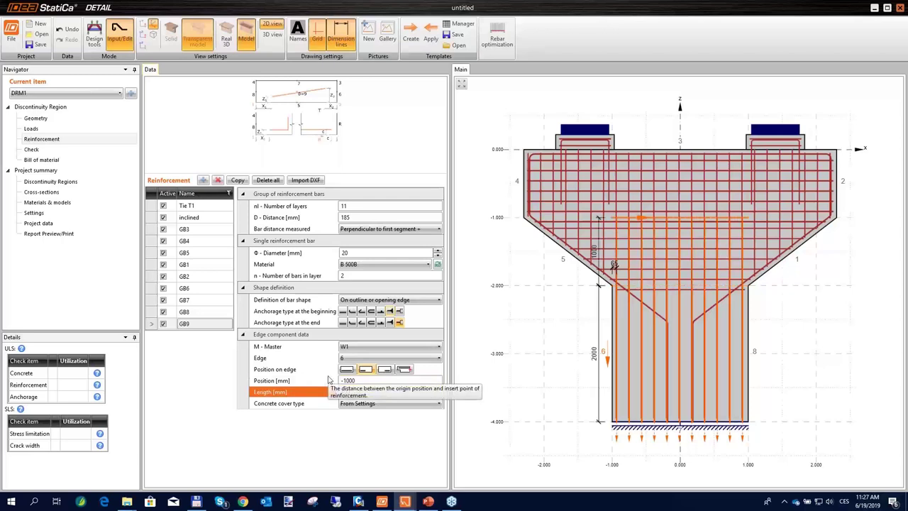
{"action": "left_click", "coordinate": [402, 378]}
Step: Show the pier cap in Real 3D and examine the complete reinforcement from several angles
{"action": "double_click", "coordinate": [201, 312]}
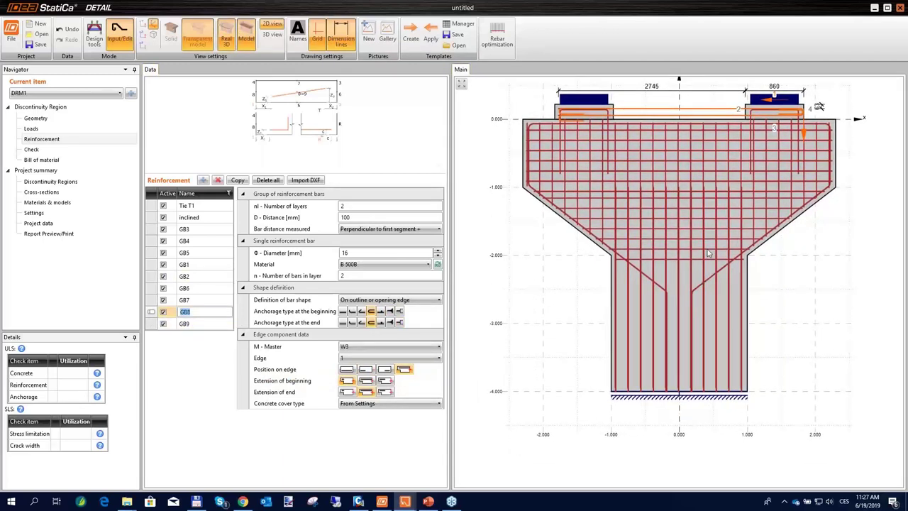
{"action": "right_click_drag", "start_coordinate": [676, 269], "coordinate": [607, 243]}
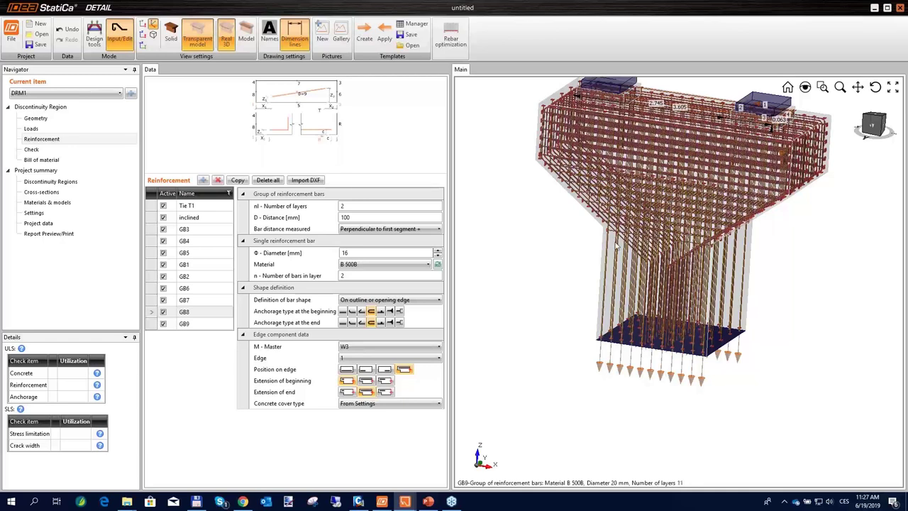
{"action": "right_click_drag", "start_coordinate": [602, 332], "coordinate": [813, 257]}
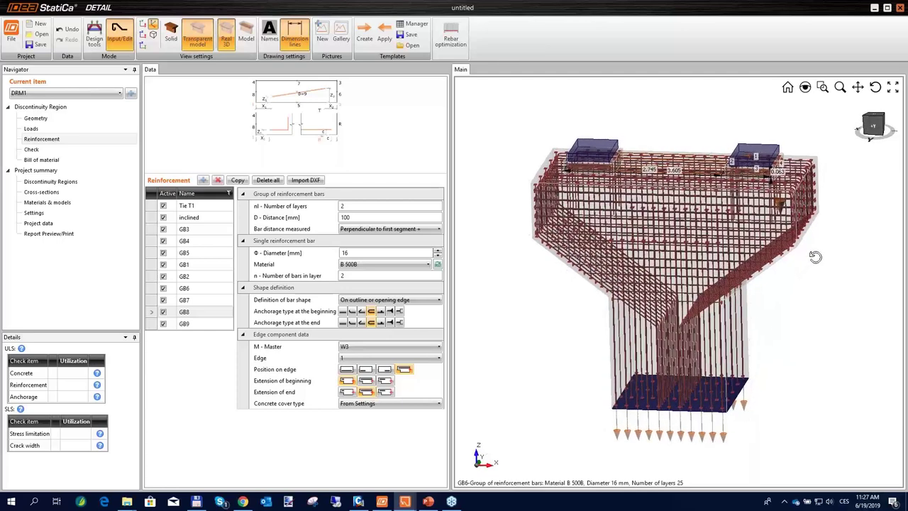
{"action": "right_click_drag", "start_coordinate": [748, 346], "coordinate": [804, 284]}
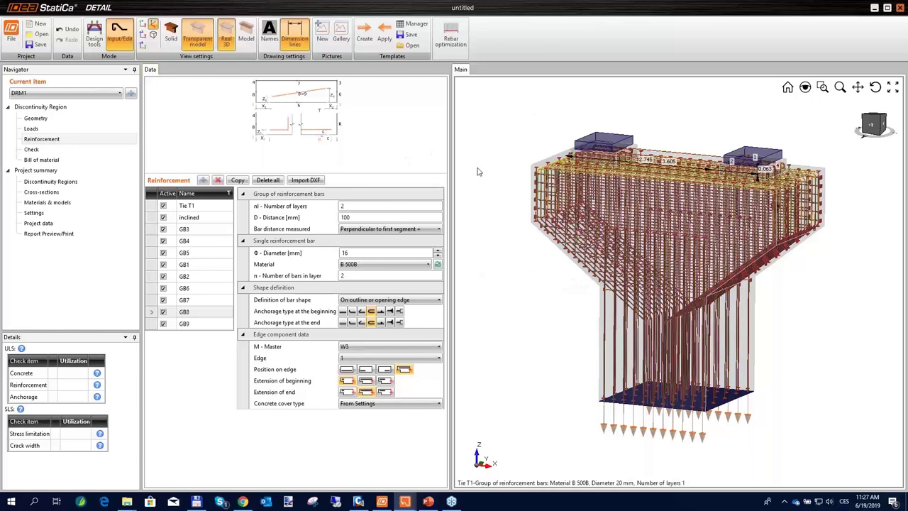
Step: Open the model's Check, switch to the calculated project Pier_cap-ULS.ideaDet and display its concrete strength results
{"action": "left_click", "coordinate": [79, 150]}
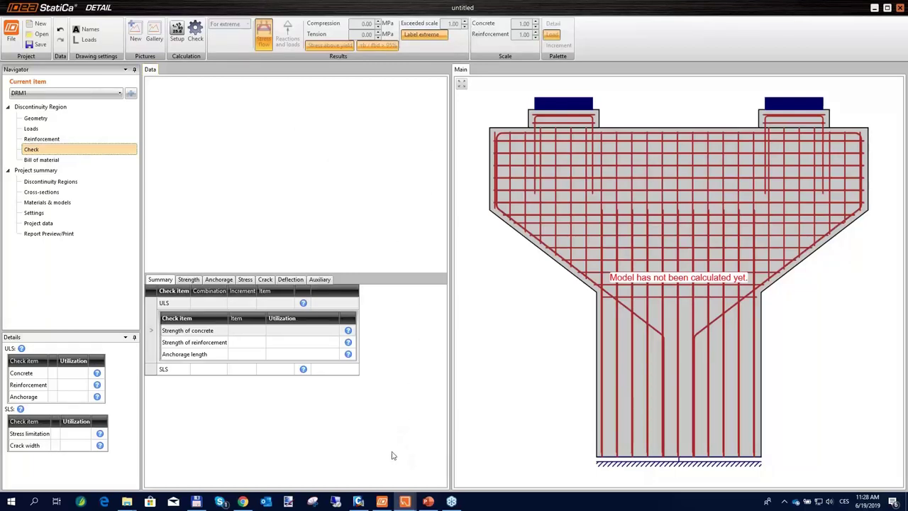
{"action": "mouse_move", "coordinate": [405, 502]}
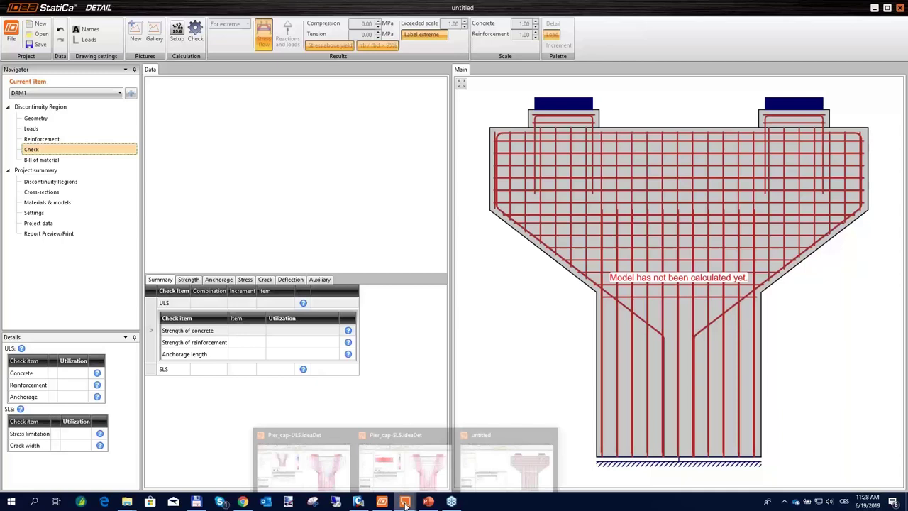
{"action": "left_click", "coordinate": [300, 461]}
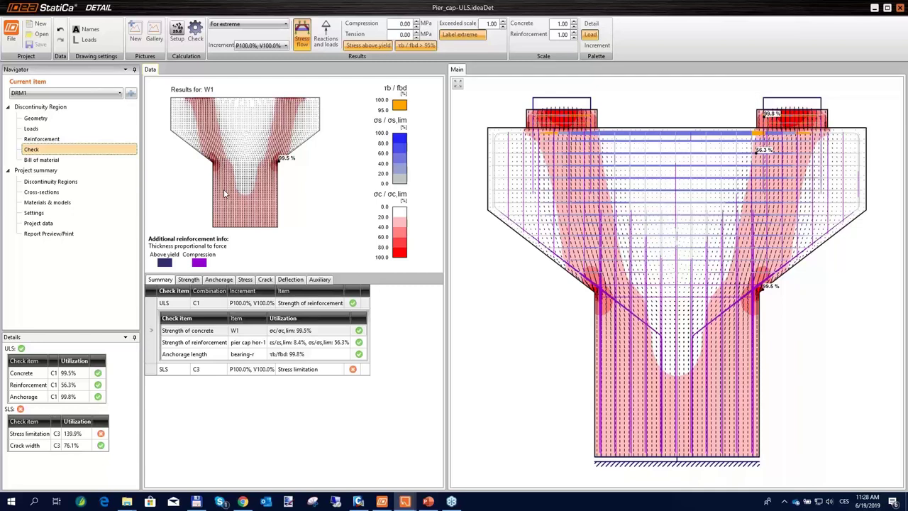
{"action": "left_click", "coordinate": [440, 237]}
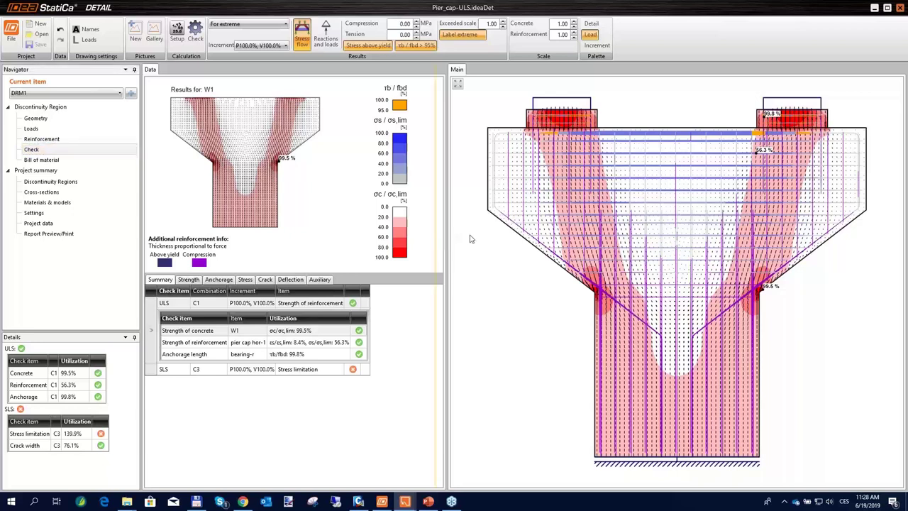
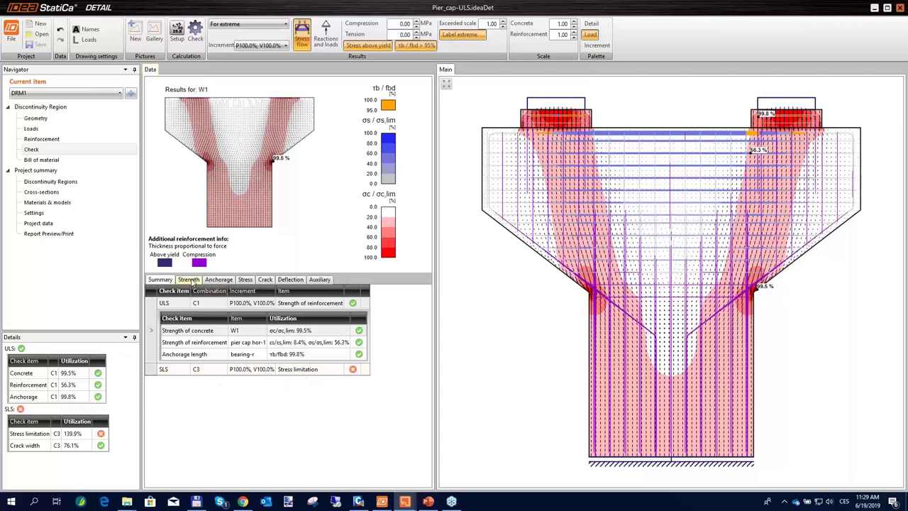
{"action": "left_click", "coordinate": [190, 281]}
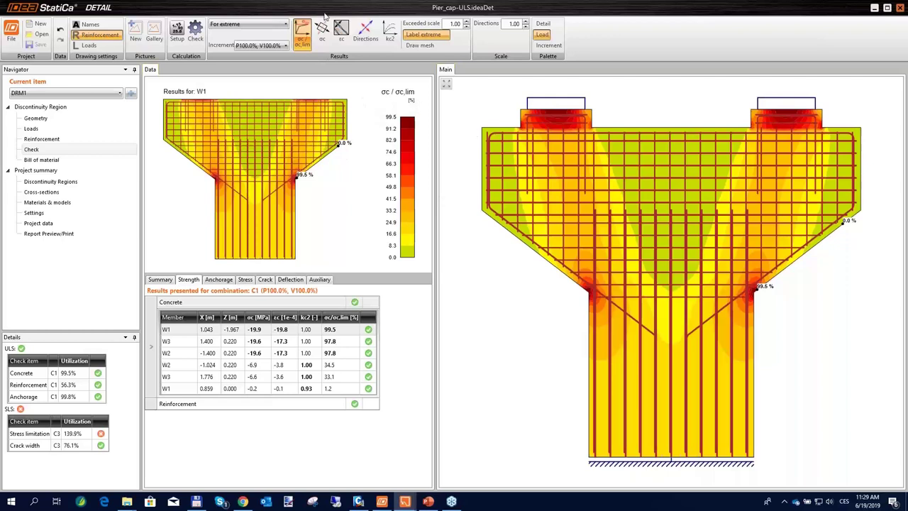
Step: Display the concrete stress σc for combination C1 and examine its distribution over the pier cap
{"action": "left_click", "coordinate": [324, 40]}
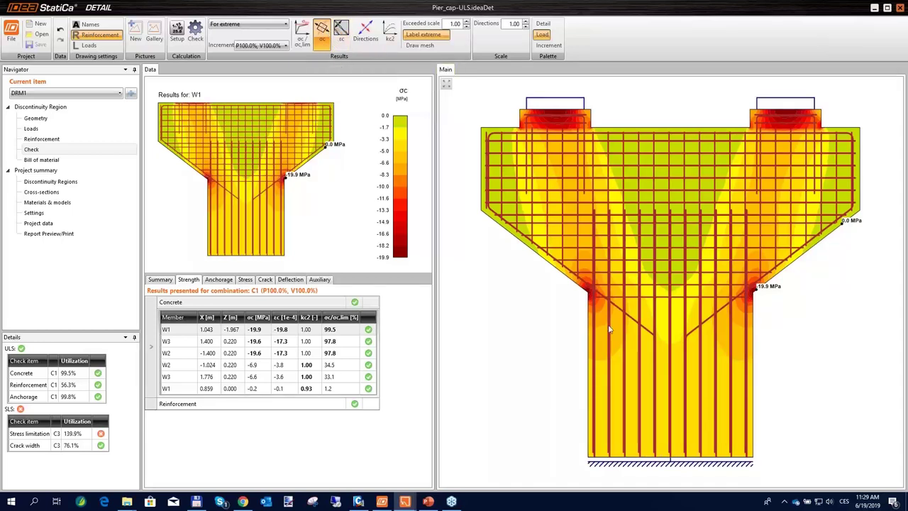
{"action": "scroll", "coordinate": [738, 234], "scroll_direction": "up", "scroll_amount": 1}
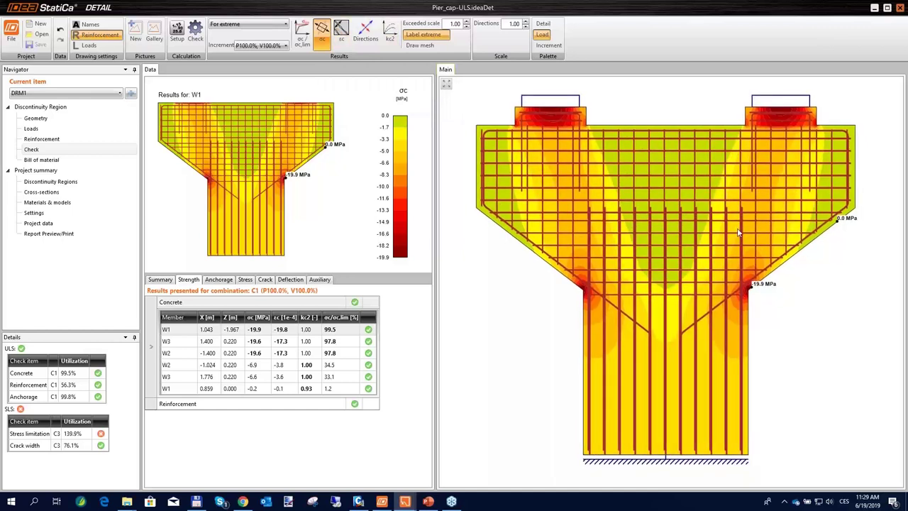
{"action": "scroll", "coordinate": [679, 193], "scroll_direction": "down", "scroll_amount": 1}
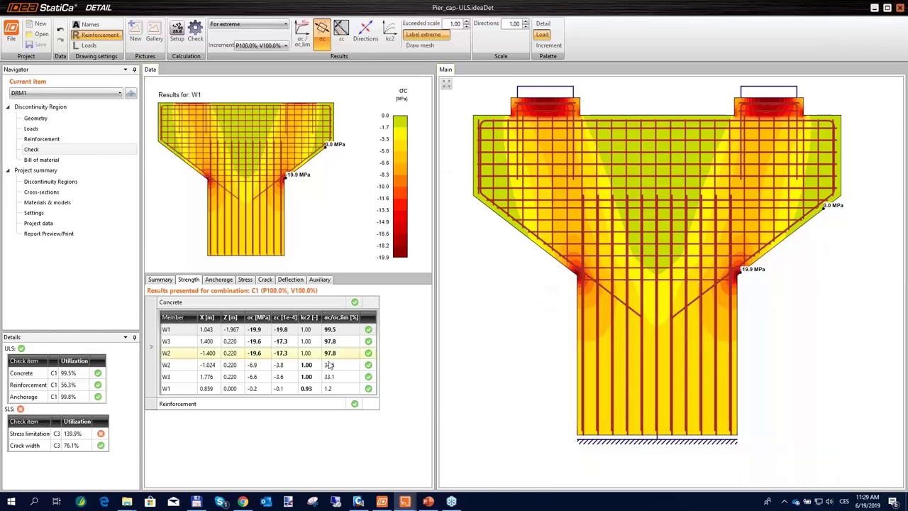
{"action": "middle_click_drag", "start_coordinate": [661, 166], "coordinate": [653, 188]}
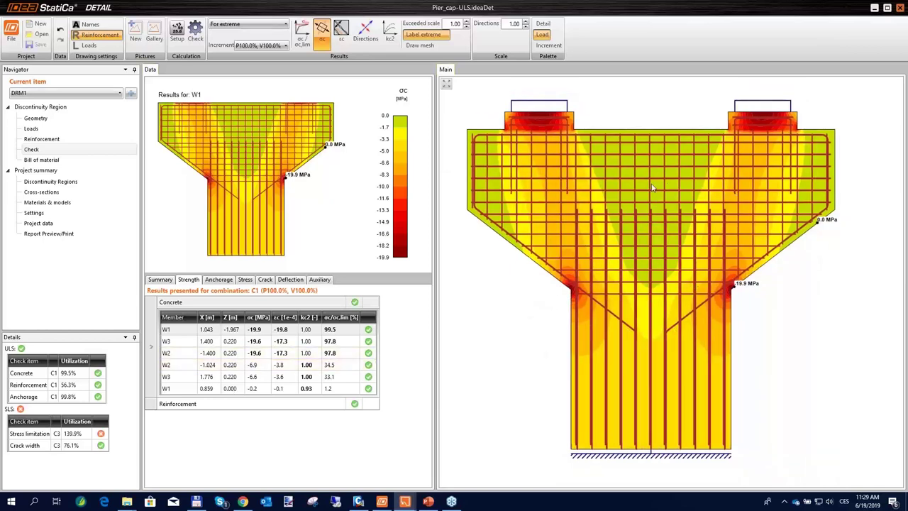
{"action": "middle_click_drag", "start_coordinate": [661, 227], "coordinate": [668, 216]}
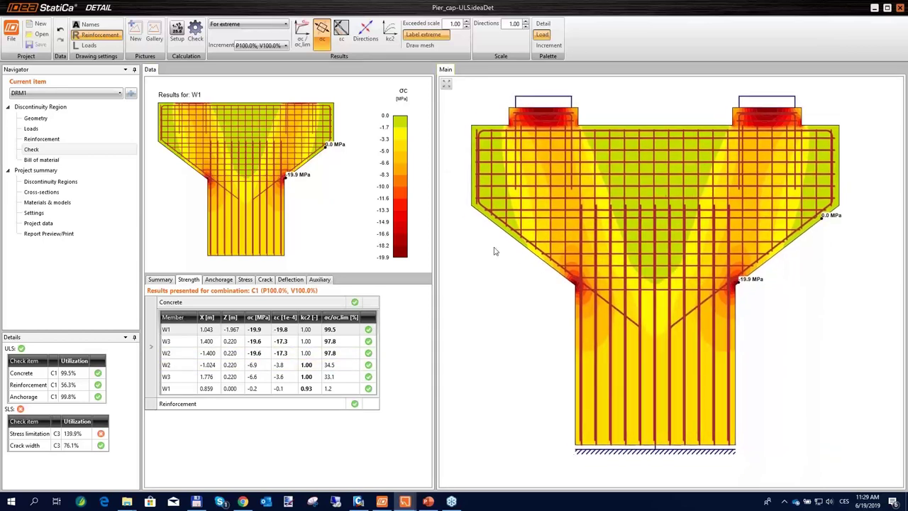
Step: Display the reinforcement strength results as steel stress σs and review the complete table of bar groups
{"action": "left_click", "coordinate": [153, 404]}
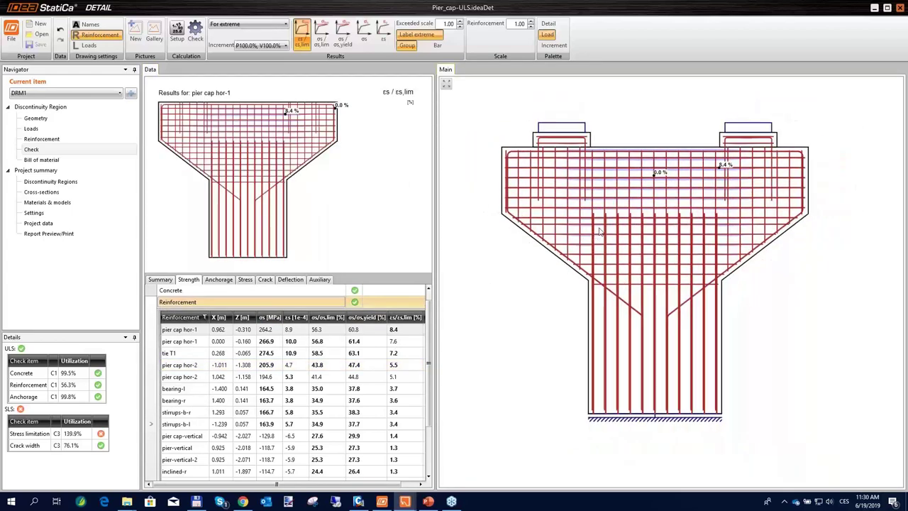
{"action": "scroll", "coordinate": [600, 231], "scroll_direction": "up", "scroll_amount": 1}
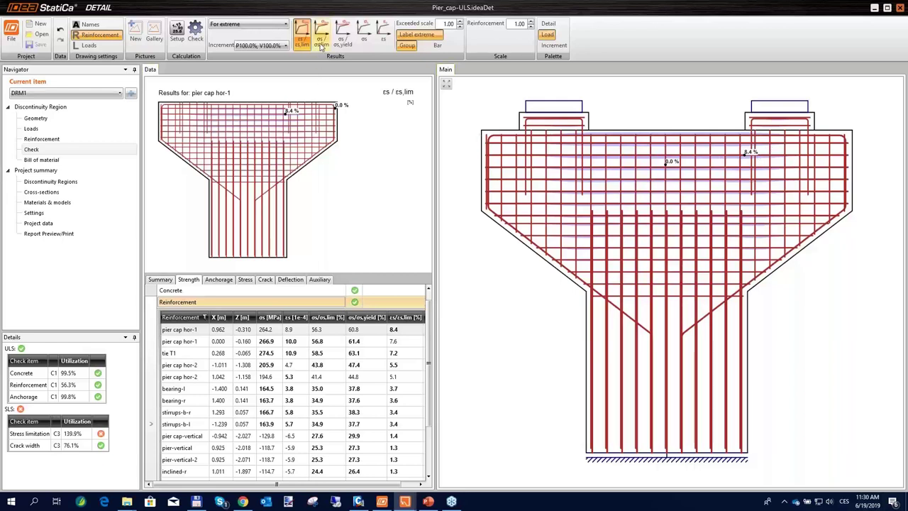
{"action": "left_click", "coordinate": [364, 35]}
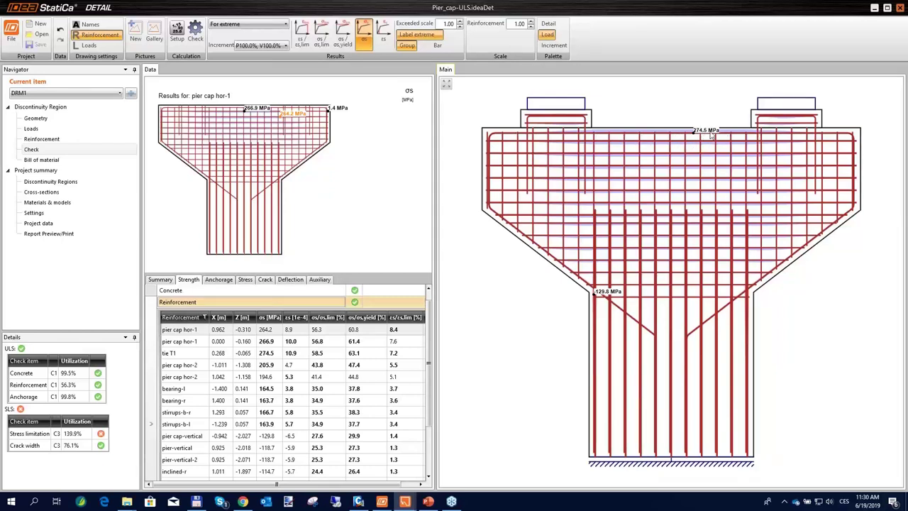
{"action": "left_click_drag", "start_coordinate": [440, 310], "coordinate": [452, 305]}
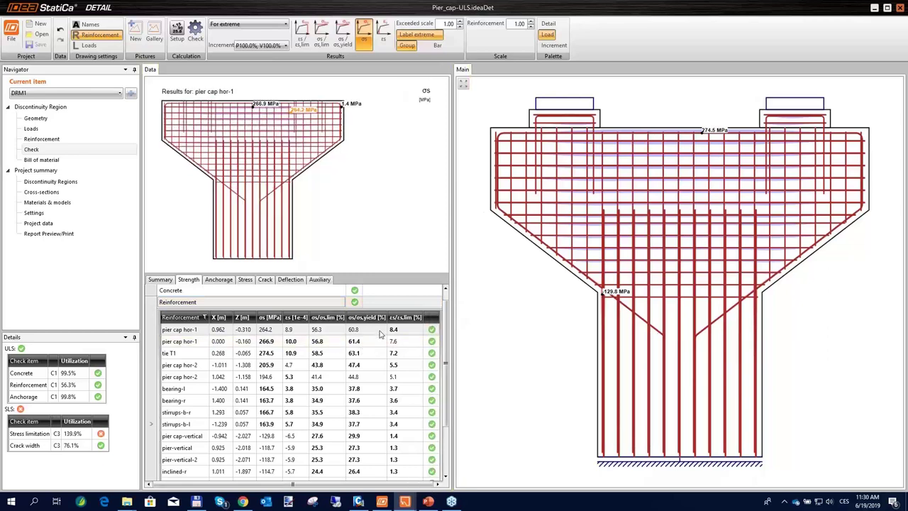
{"action": "scroll", "coordinate": [366, 355], "scroll_direction": "down", "scroll_amount": 1}
{"action": "scroll", "coordinate": [368, 360], "scroll_direction": "down", "scroll_amount": 1}
{"action": "scroll", "coordinate": [361, 358], "scroll_direction": "up", "scroll_amount": 3}
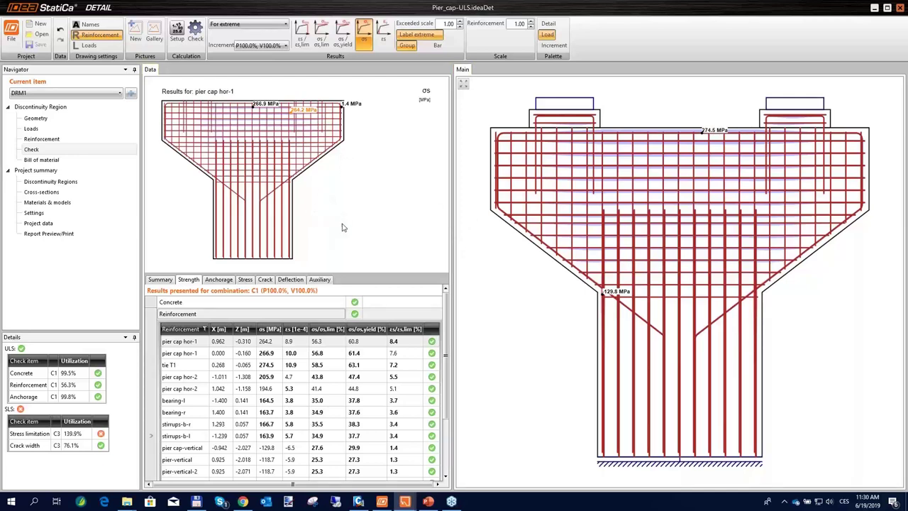
Step: Display the auxiliary tensor concrete values, going through principal stress σ2 and principal strain ε1
{"action": "left_click", "coordinate": [320, 281]}
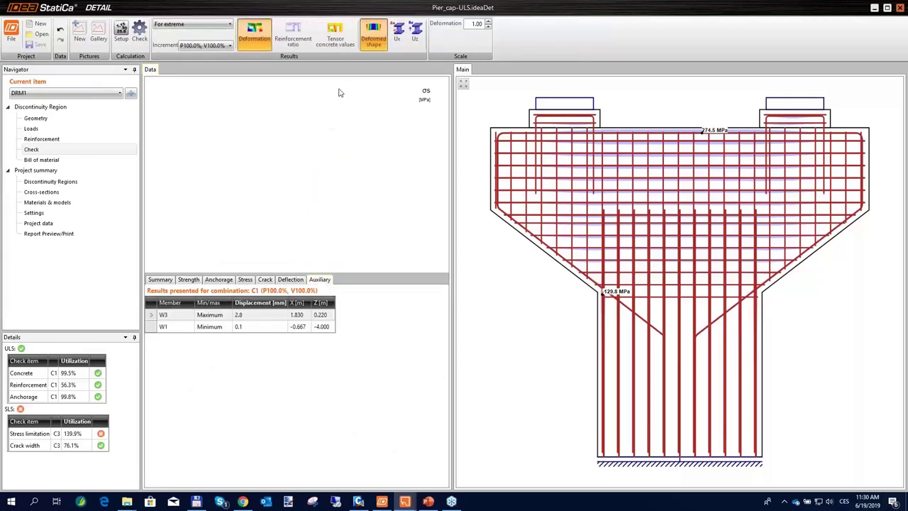
{"action": "left_click", "coordinate": [332, 37]}
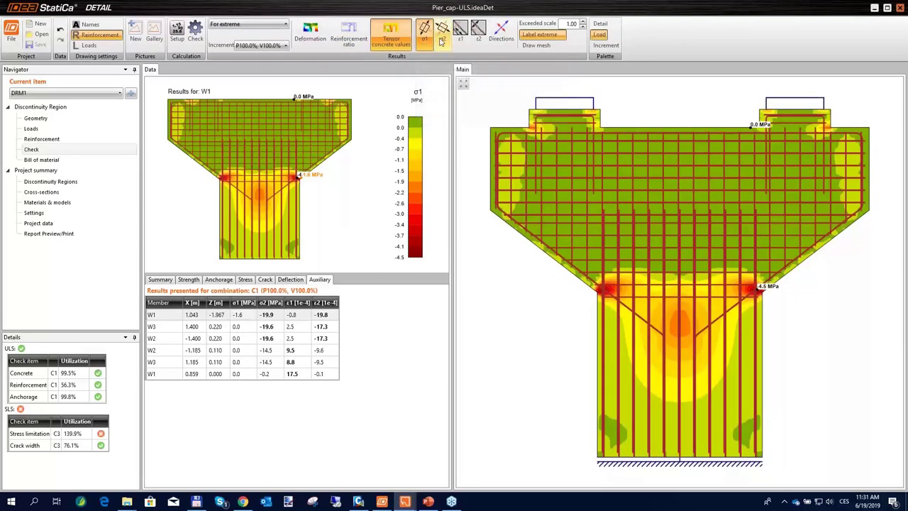
{"action": "left_click", "coordinate": [441, 40]}
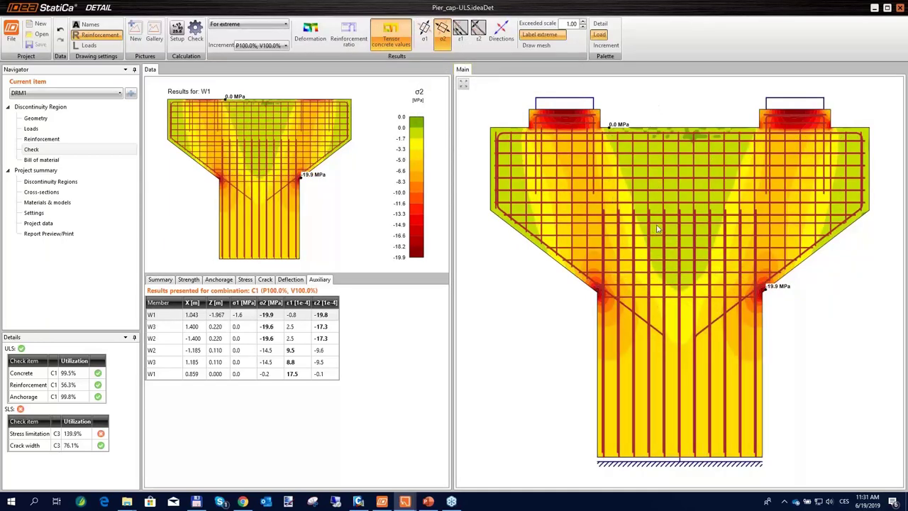
{"action": "left_click", "coordinate": [460, 32]}
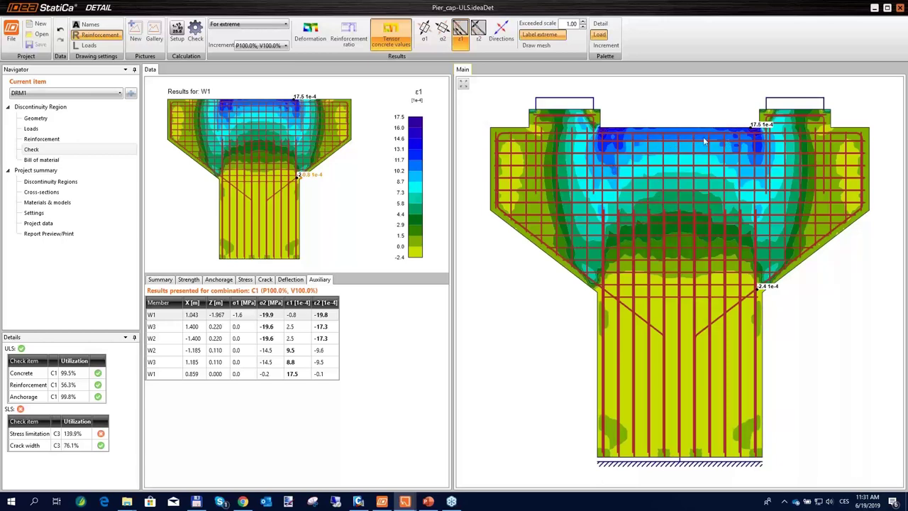
Step: Show the principal directions in the concrete and examine them in the upper part of the pier cap
{"action": "left_click", "coordinate": [505, 45]}
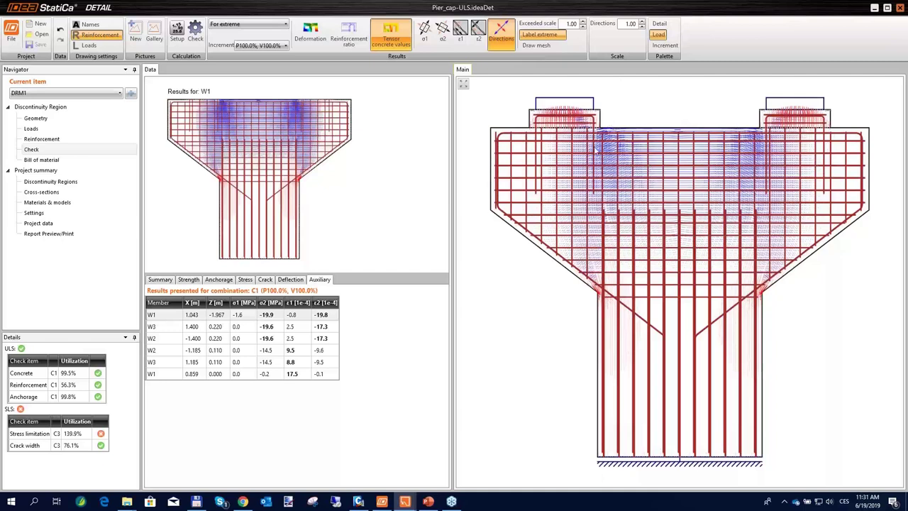
{"action": "scroll", "coordinate": [573, 118], "scroll_direction": "up", "scroll_amount": 2}
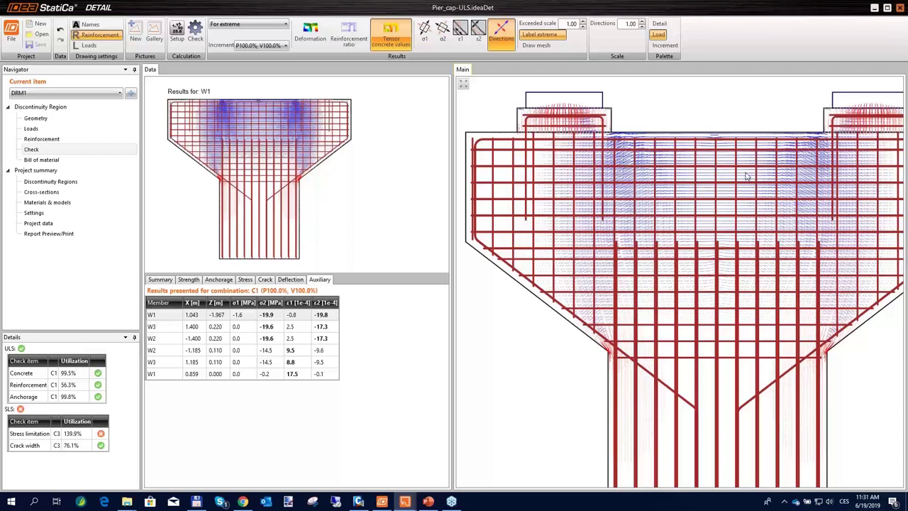
{"action": "scroll", "coordinate": [713, 181], "scroll_direction": "down", "scroll_amount": 1}
{"action": "scroll", "coordinate": [718, 195], "scroll_direction": "down", "scroll_amount": 1}
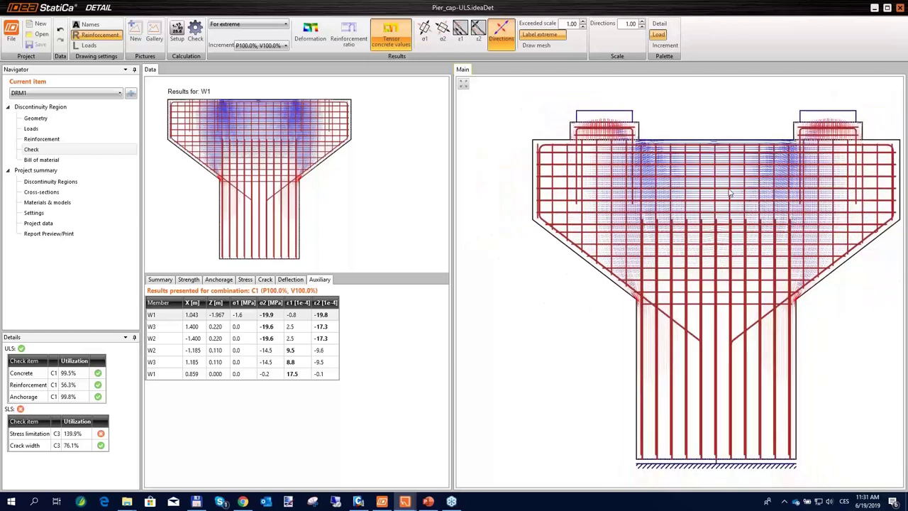
{"action": "scroll", "coordinate": [718, 183], "scroll_direction": "down", "scroll_amount": 1}
{"action": "scroll", "coordinate": [780, 177], "scroll_direction": "up", "scroll_amount": 1}
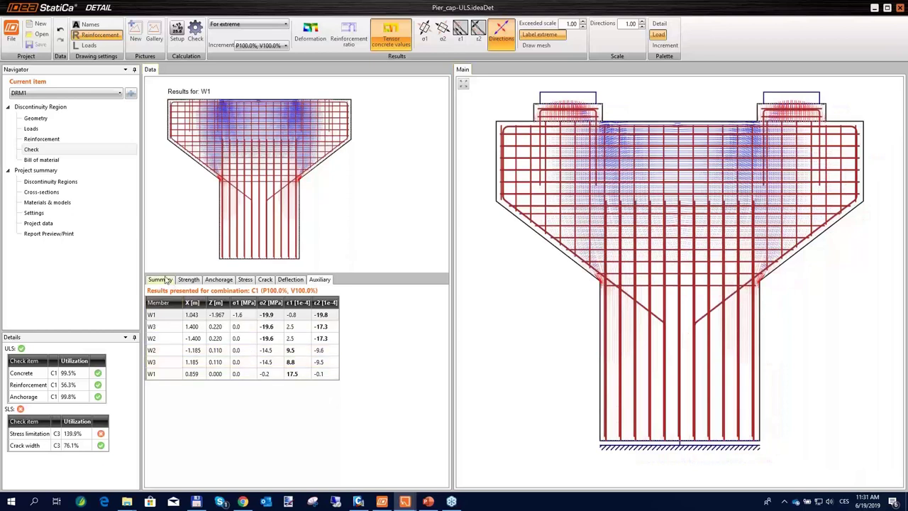
Step: Review the ULS stress flow in the check summary and return to the concrete strength results
{"action": "left_click", "coordinate": [160, 280]}
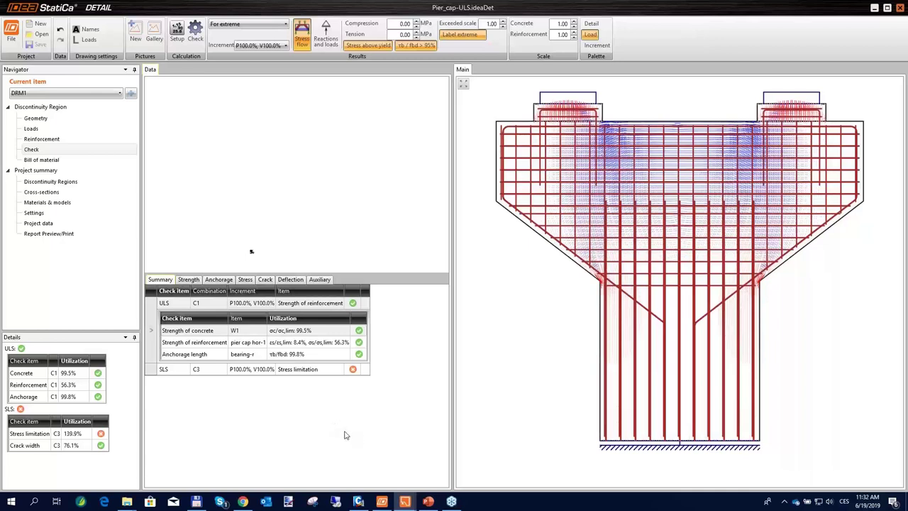
{"action": "left_click", "coordinate": [176, 303]}
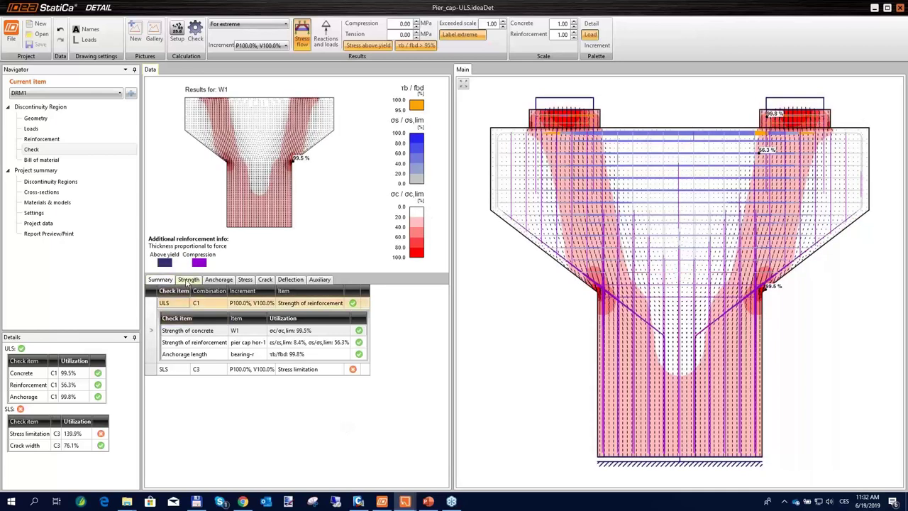
{"action": "left_click", "coordinate": [189, 279]}
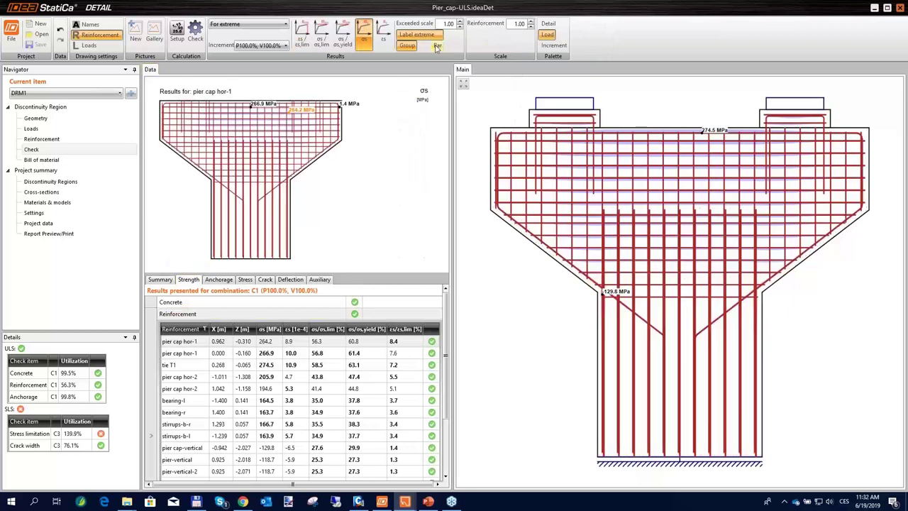
{"action": "left_click", "coordinate": [153, 303]}
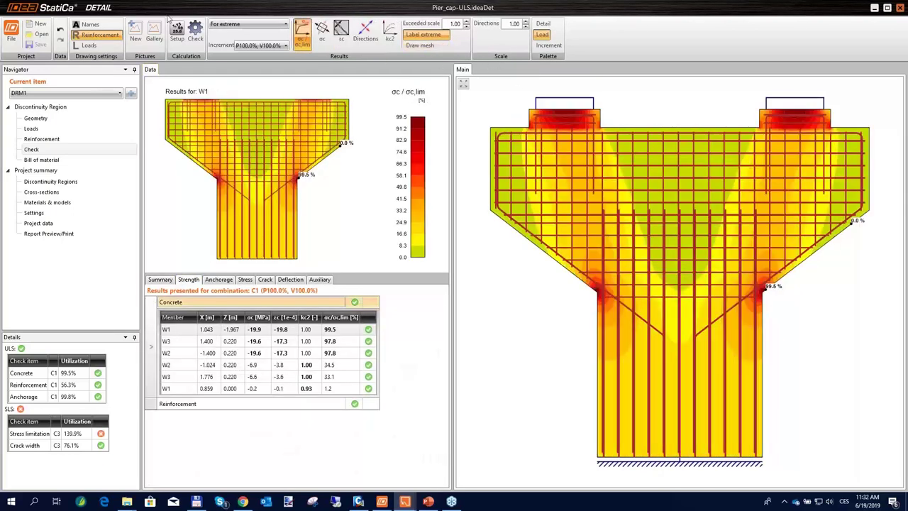
Step: Hide the reinforcement, draw the finite element mesh and inspect the concrete stress peak at the cap-to-shaft corner
{"action": "left_click", "coordinate": [100, 36]}
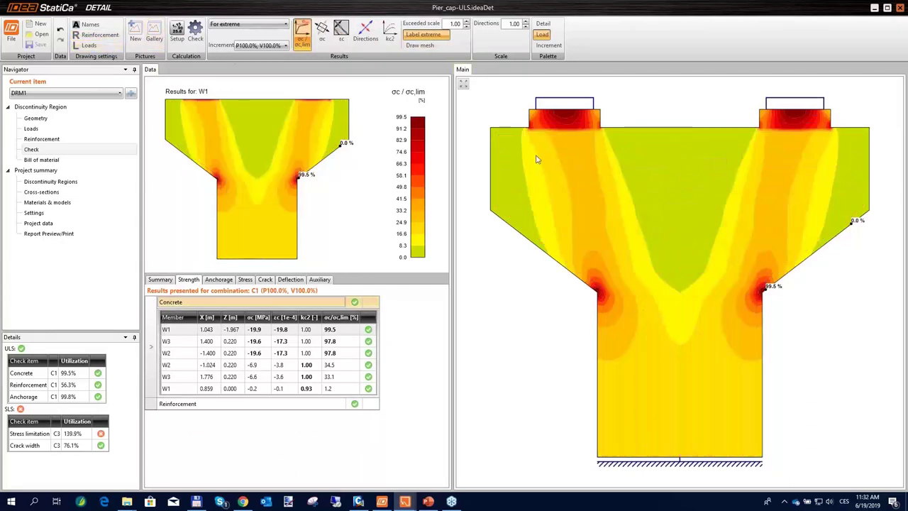
{"action": "left_click", "coordinate": [420, 47]}
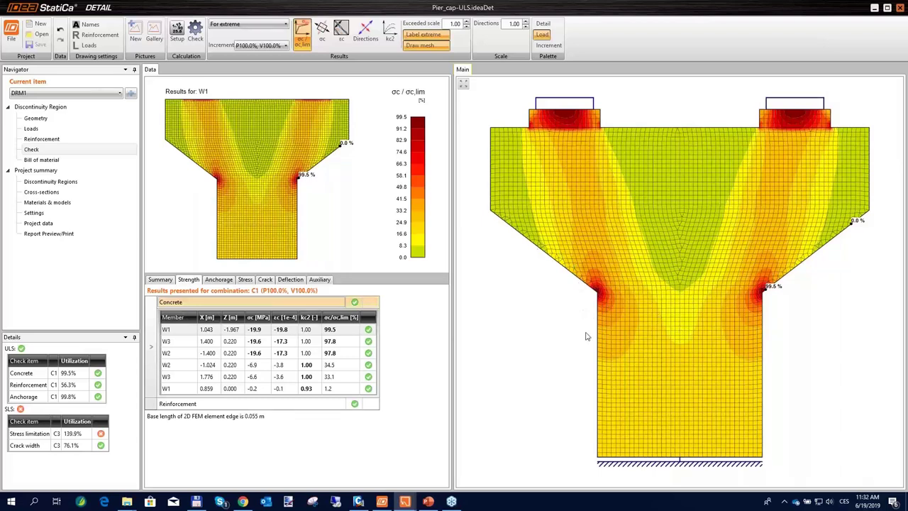
{"action": "scroll", "coordinate": [597, 302], "scroll_direction": "up", "scroll_amount": 4}
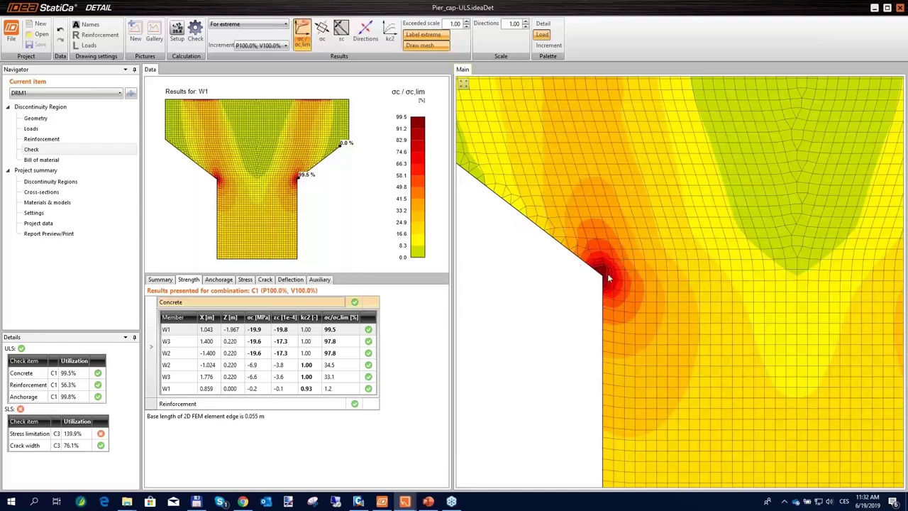
{"action": "scroll", "coordinate": [601, 276], "scroll_direction": "up", "scroll_amount": 4}
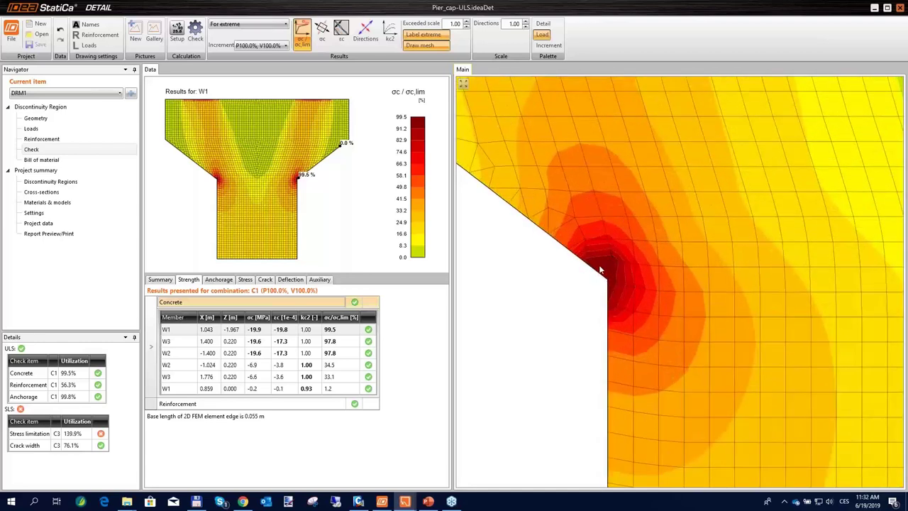
{"action": "scroll", "coordinate": [599, 279], "scroll_direction": "down", "scroll_amount": 8}
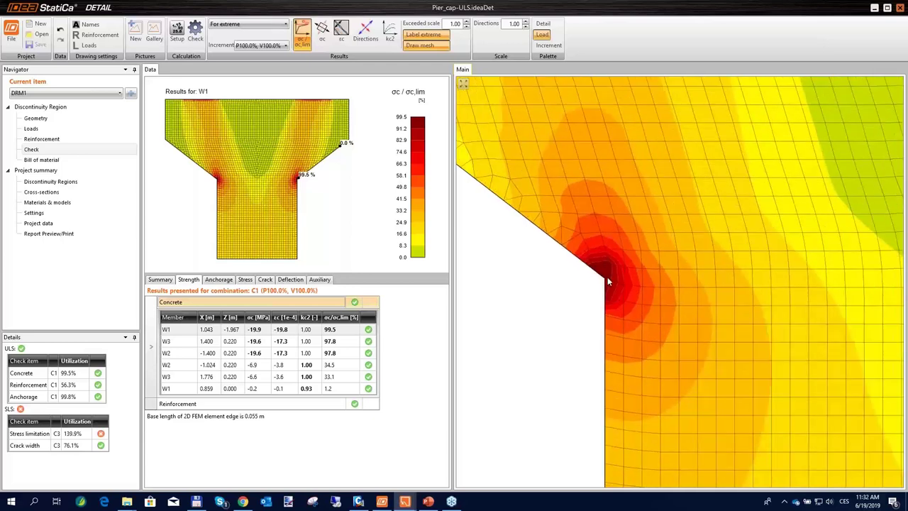
{"action": "scroll", "coordinate": [608, 303], "scroll_direction": "up", "scroll_amount": 1}
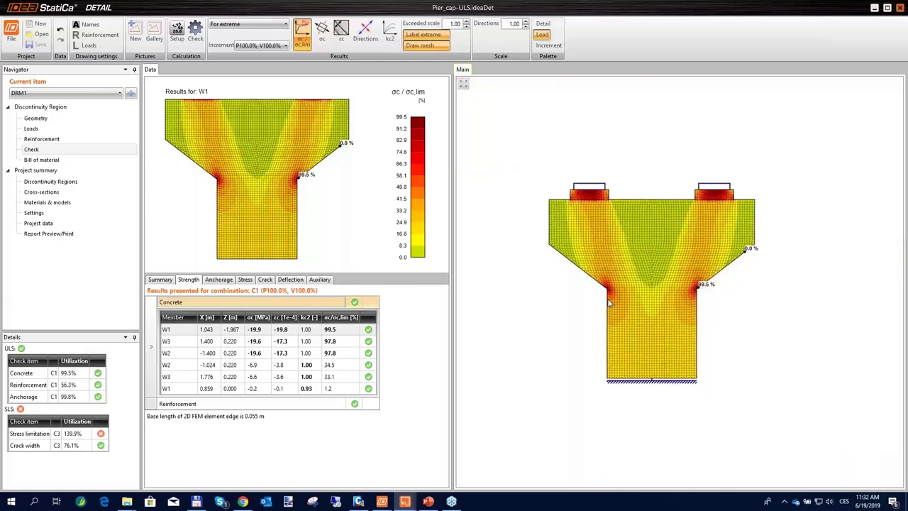
Step: Display the SLS stress limitation results for the concrete and inspect the overstressed corner between cap and shaft
{"action": "left_click", "coordinate": [246, 279]}
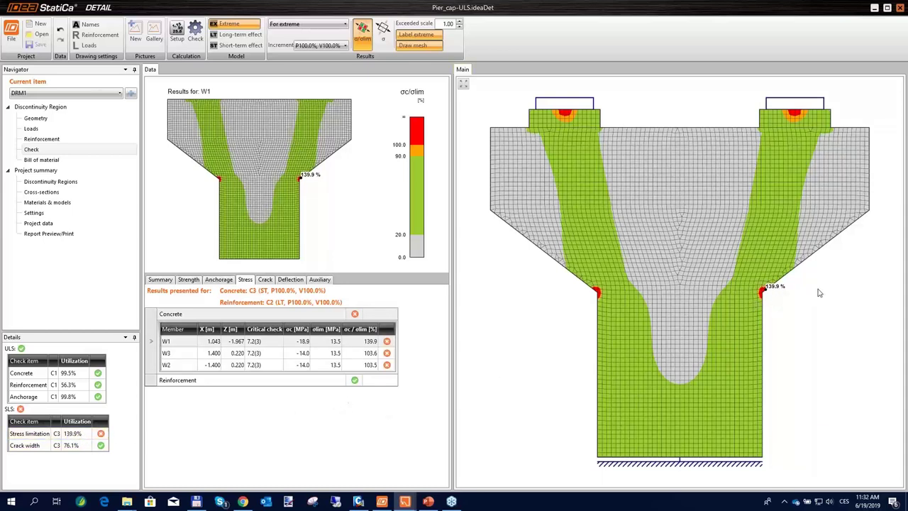
{"action": "scroll", "coordinate": [773, 299], "scroll_direction": "up", "scroll_amount": 5}
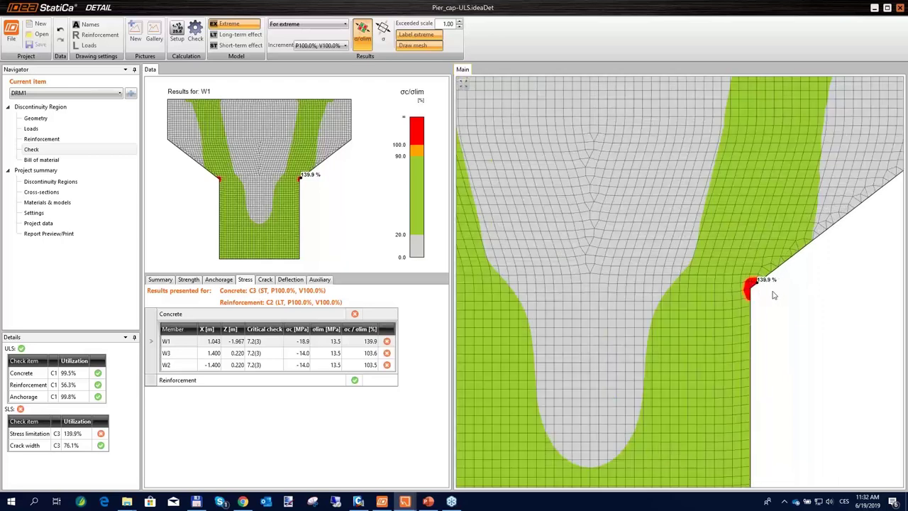
{"action": "scroll", "coordinate": [772, 294], "scroll_direction": "down", "scroll_amount": 5}
{"action": "scroll", "coordinate": [764, 283], "scroll_direction": "up", "scroll_amount": 7}
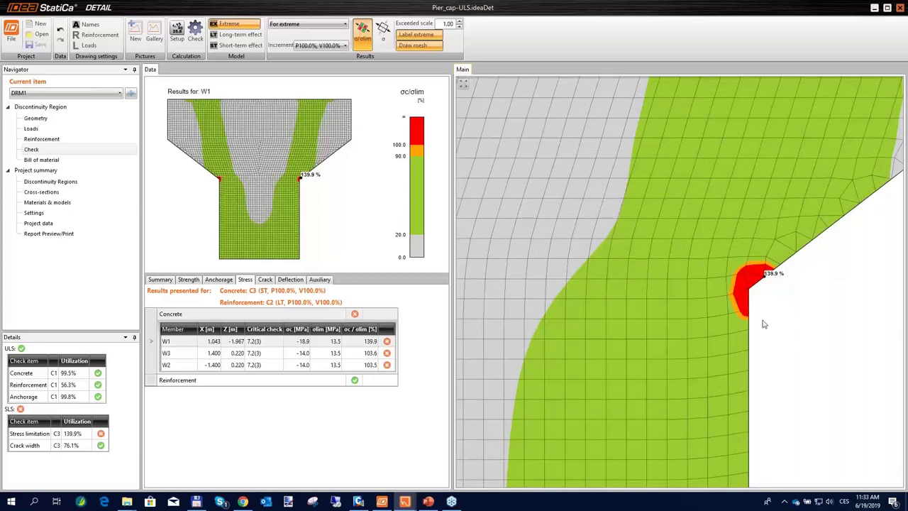
{"action": "scroll", "coordinate": [755, 323], "scroll_direction": "down", "scroll_amount": 4}
{"action": "scroll", "coordinate": [755, 325], "scroll_direction": "down", "scroll_amount": 4}
{"action": "scroll", "coordinate": [680, 312], "scroll_direction": "up", "scroll_amount": 2}
{"action": "scroll", "coordinate": [672, 307], "scroll_direction": "down", "scroll_amount": 1}
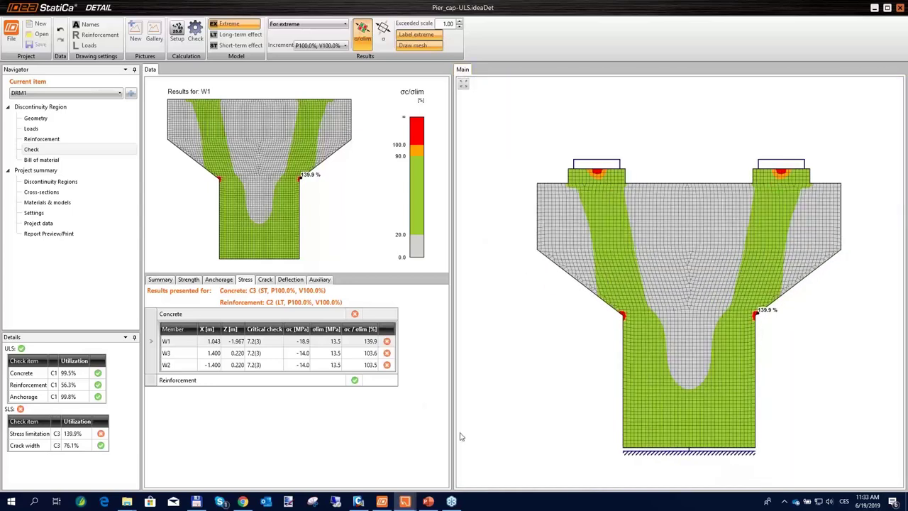
Step: Switch to the project Pier_cap-SLS.ideaDet and display its concrete stress limitation results
{"action": "mouse_move", "coordinate": [406, 502]}
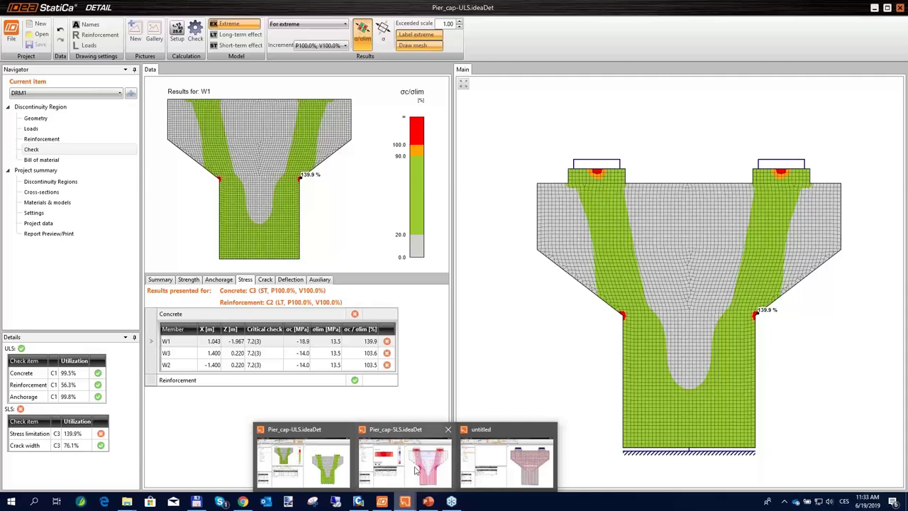
{"action": "left_click", "coordinate": [417, 471]}
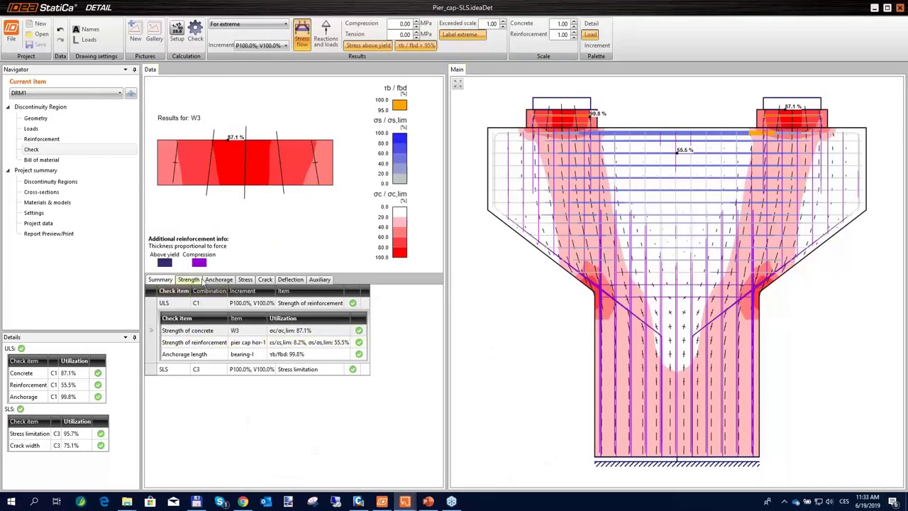
{"action": "left_click", "coordinate": [245, 280]}
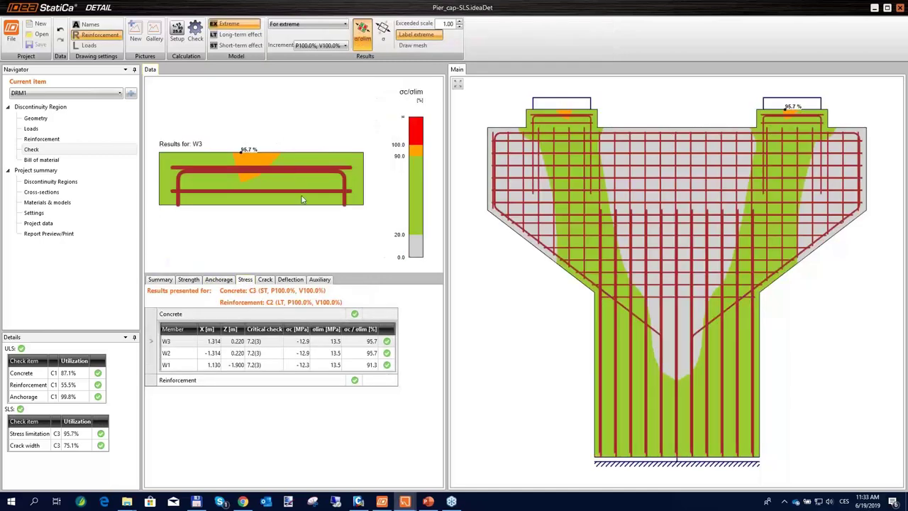
Step: Hide the reinforcement, draw the finite element mesh and examine the concrete stress limitation results across the pier cap
{"action": "left_click", "coordinate": [111, 35]}
{"action": "left_click", "coordinate": [417, 47]}
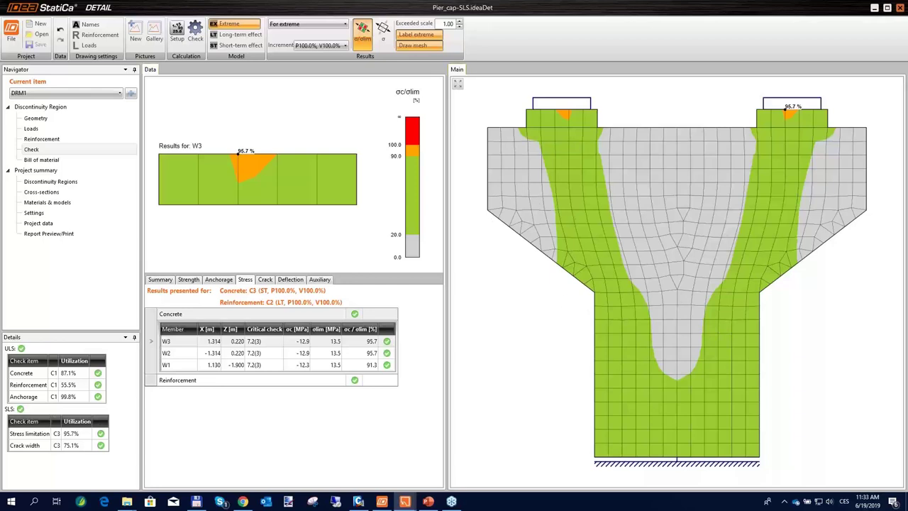
{"action": "left_click", "coordinate": [28, 434]}
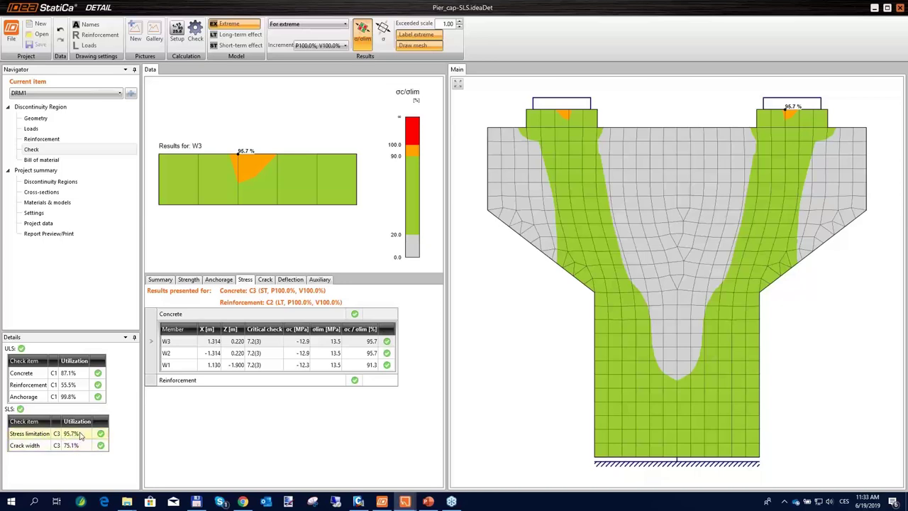
{"action": "scroll", "coordinate": [594, 295], "scroll_direction": "up", "scroll_amount": 3}
{"action": "scroll", "coordinate": [600, 290], "scroll_direction": "down", "scroll_amount": 5}
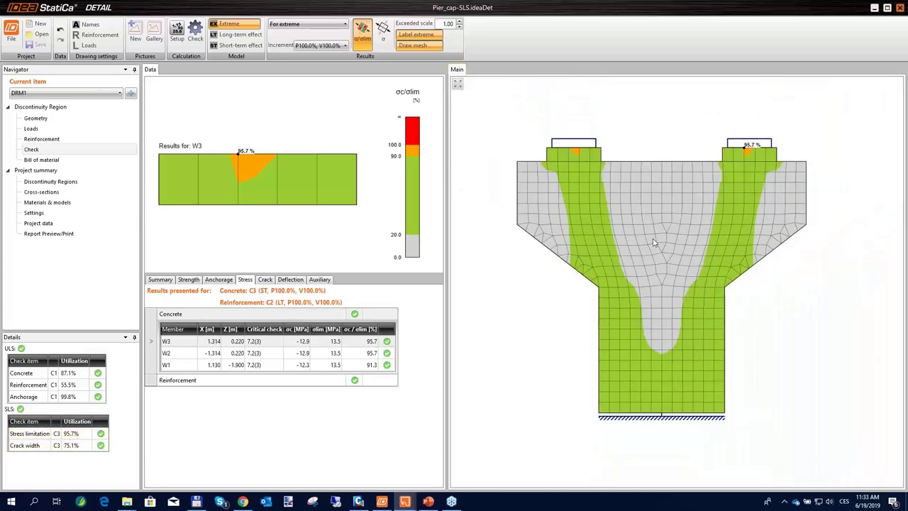
{"action": "scroll", "coordinate": [659, 248], "scroll_direction": "up", "scroll_amount": 1}
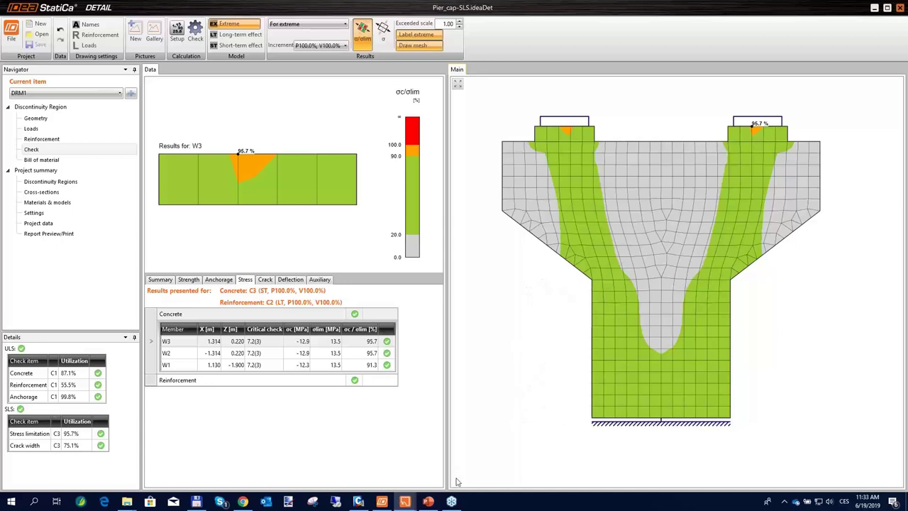
Step: Switch to the project Pier_cap-ULS.ideaDet and inspect its finer mesh around the overstressed cap-to-shaft corners
{"action": "left_click", "coordinate": [404, 502]}
{"action": "mouse_move", "coordinate": [405, 502]}
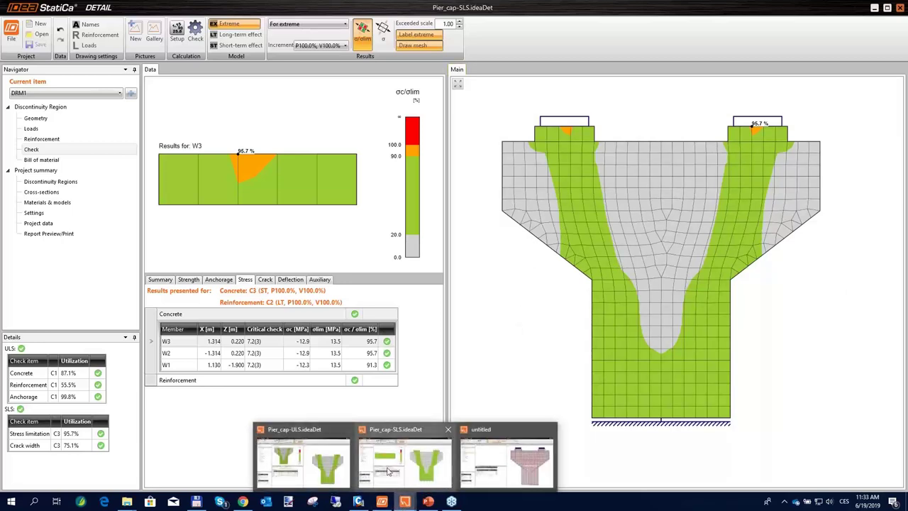
{"action": "left_click", "coordinate": [305, 461]}
{"action": "scroll", "coordinate": [701, 291], "scroll_direction": "up", "scroll_amount": 2}
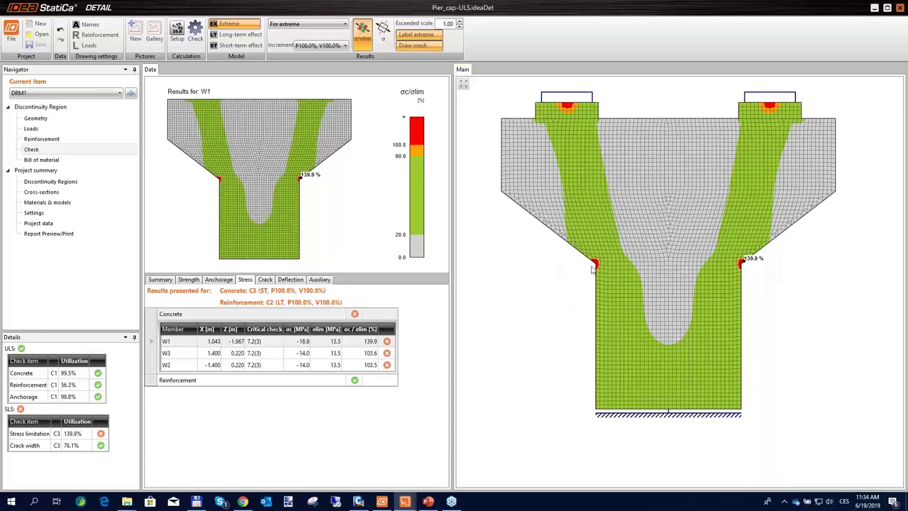
{"action": "scroll", "coordinate": [594, 263], "scroll_direction": "up", "scroll_amount": 1}
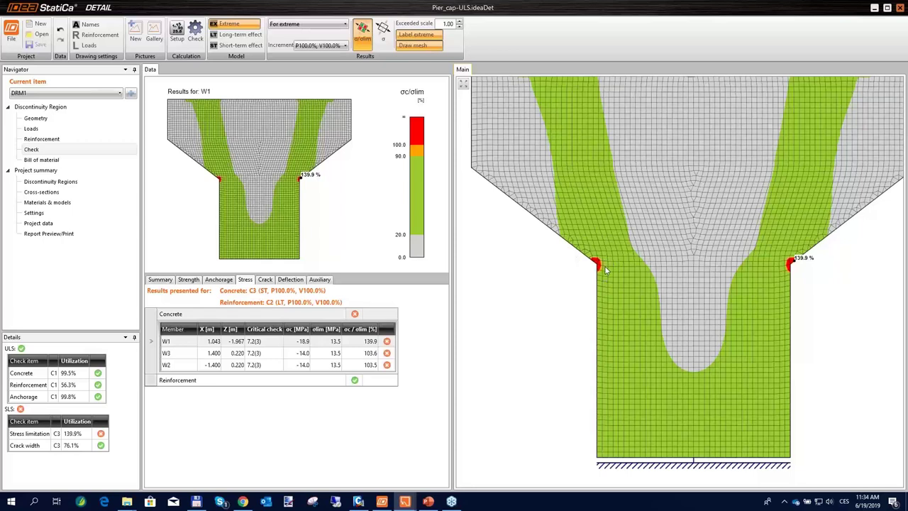
Step: Compare against the mesh and stresses in Pier_cap-SLS.ideaDet, and return to Pier_cap-ULS.ideaDet to examine the corner stress peak closely
{"action": "mouse_move", "coordinate": [404, 501]}
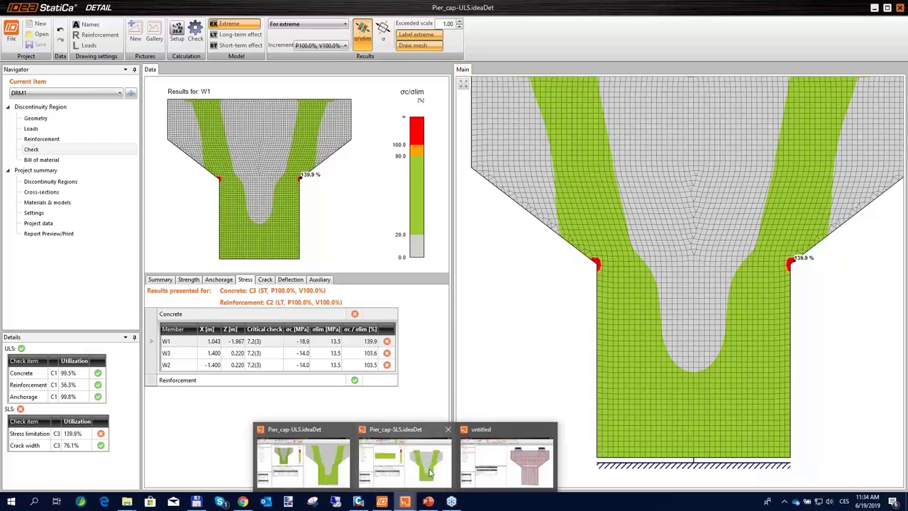
{"action": "left_click", "coordinate": [430, 472]}
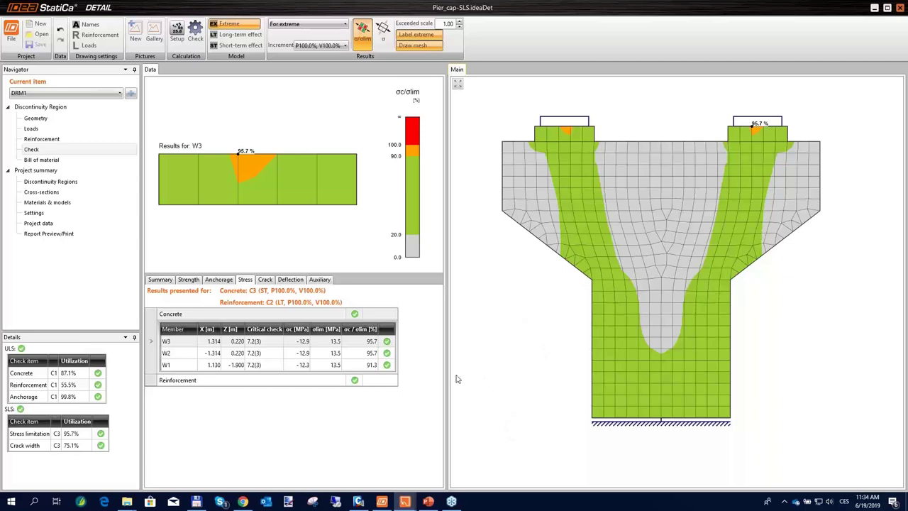
{"action": "mouse_move", "coordinate": [408, 502]}
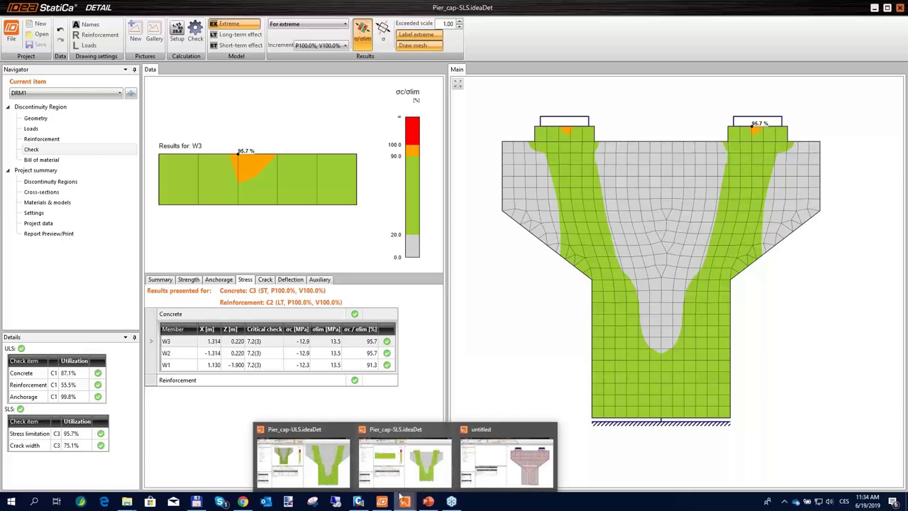
{"action": "left_click", "coordinate": [408, 466]}
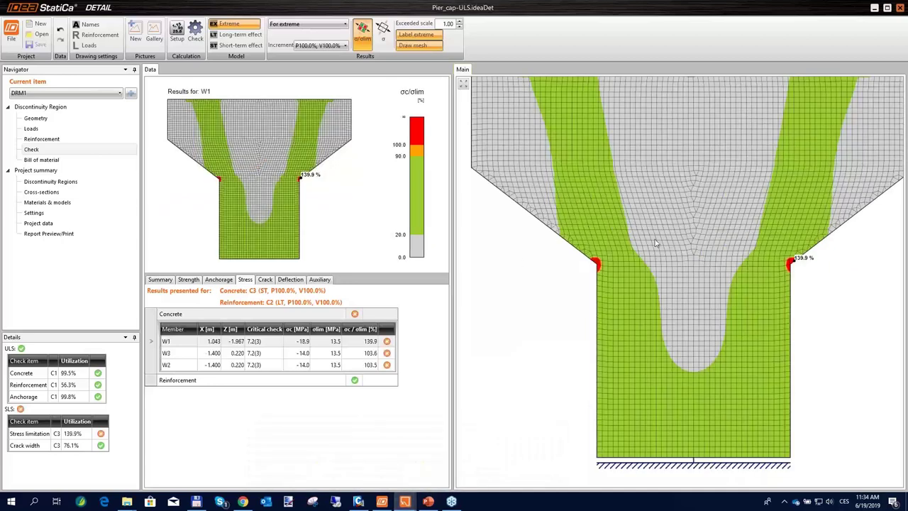
{"action": "scroll", "coordinate": [586, 268], "scroll_direction": "up", "scroll_amount": 2}
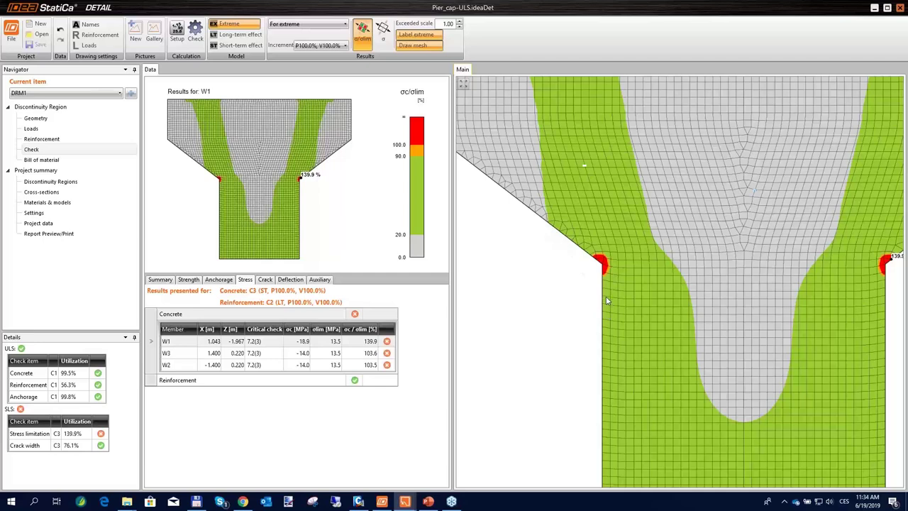
{"action": "scroll", "coordinate": [606, 301], "scroll_direction": "down", "scroll_amount": 5}
{"action": "scroll", "coordinate": [584, 276], "scroll_direction": "up", "scroll_amount": 1}
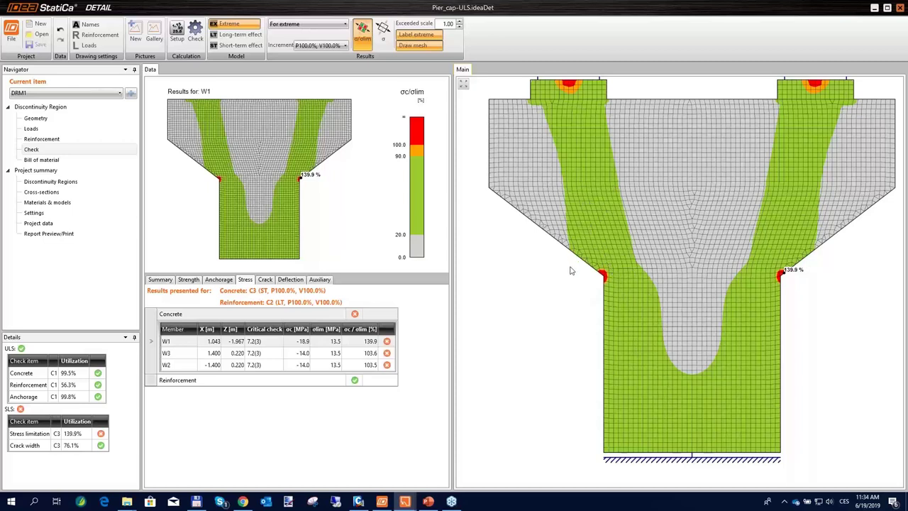
{"action": "scroll", "coordinate": [557, 283], "scroll_direction": "down", "scroll_amount": 1}
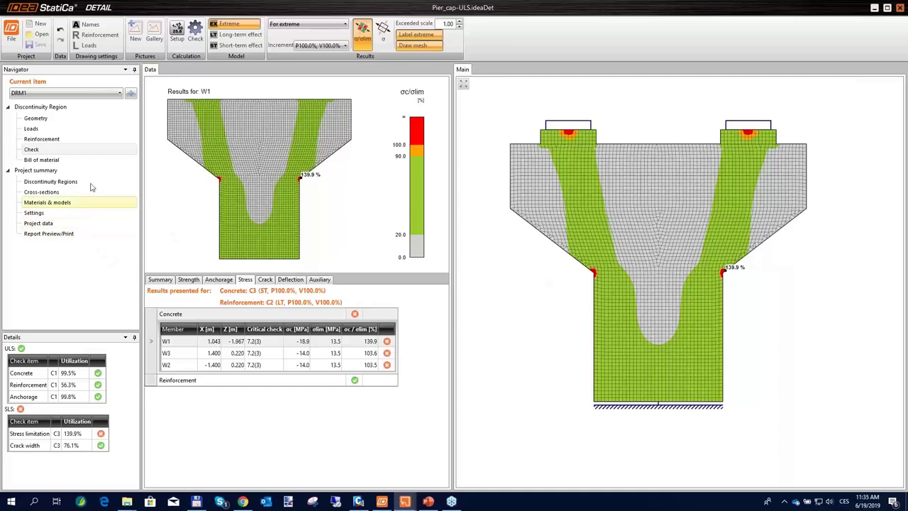
Step: Switch to Pier_cap-SLS.ideaDet, display the crack width results and inspect the crack pattern in the upper cap
{"action": "mouse_move", "coordinate": [406, 501]}
{"action": "left_click", "coordinate": [420, 469]}
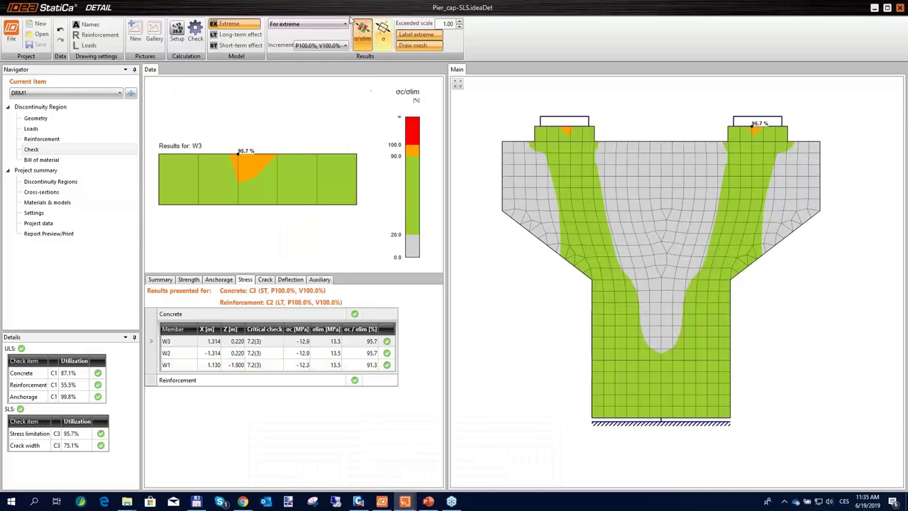
{"action": "left_click", "coordinate": [266, 281]}
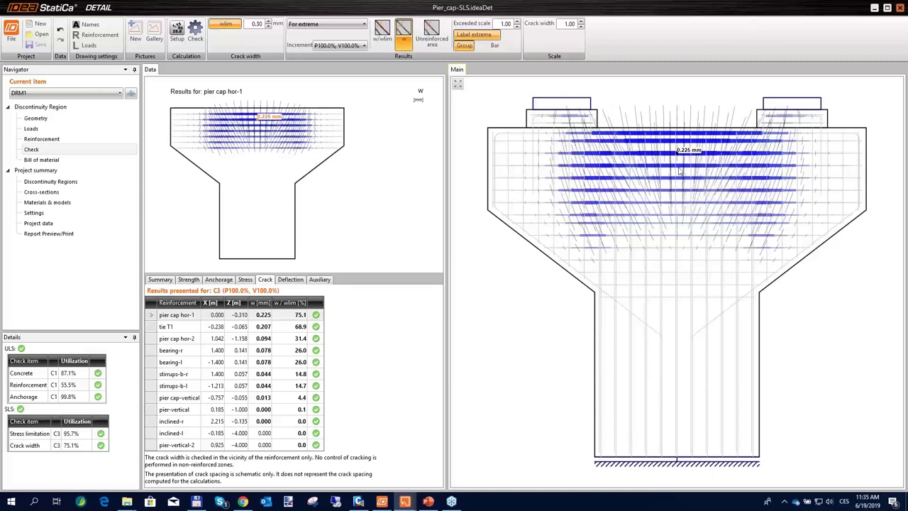
{"action": "scroll", "coordinate": [672, 177], "scroll_direction": "up", "scroll_amount": 2}
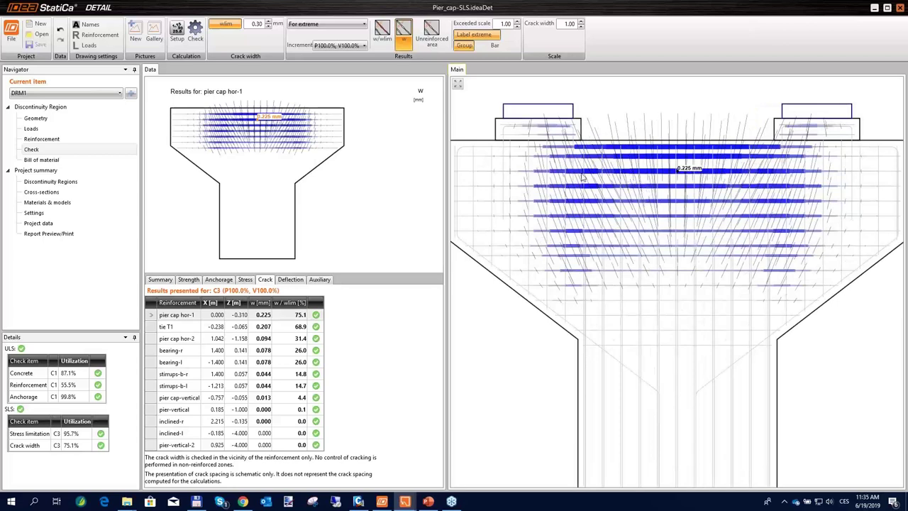
{"action": "scroll", "coordinate": [605, 183], "scroll_direction": "down", "scroll_amount": 2}
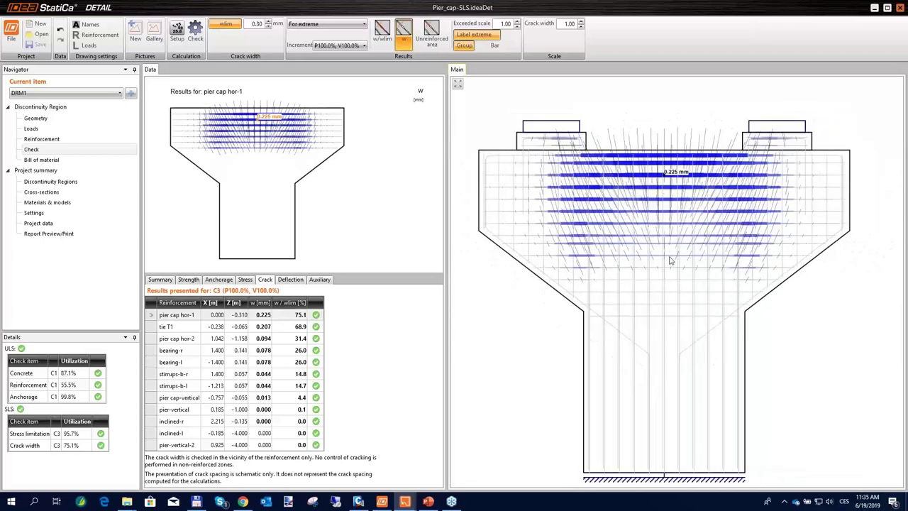
{"action": "scroll", "coordinate": [667, 255], "scroll_direction": "up", "scroll_amount": 1}
{"action": "scroll", "coordinate": [638, 220], "scroll_direction": "down", "scroll_amount": 1}
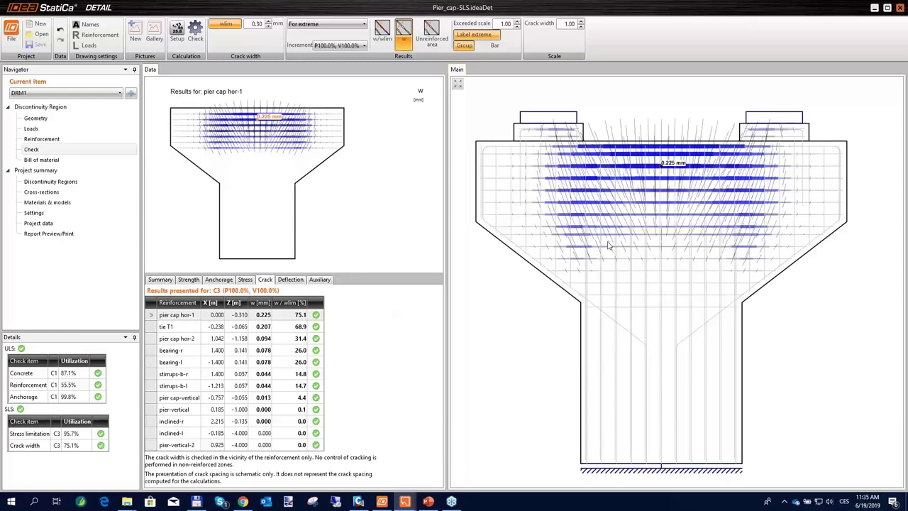
Step: Display the bill of material and inspect the numbered reinforcement bars in the 3D model from several angles
{"action": "left_click", "coordinate": [62, 163]}
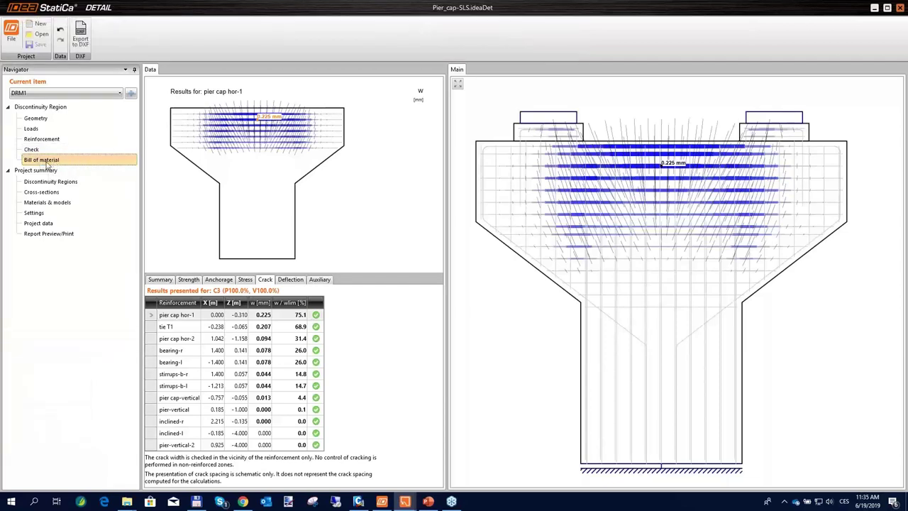
{"action": "right_click_drag", "start_coordinate": [788, 213], "coordinate": [710, 264]}
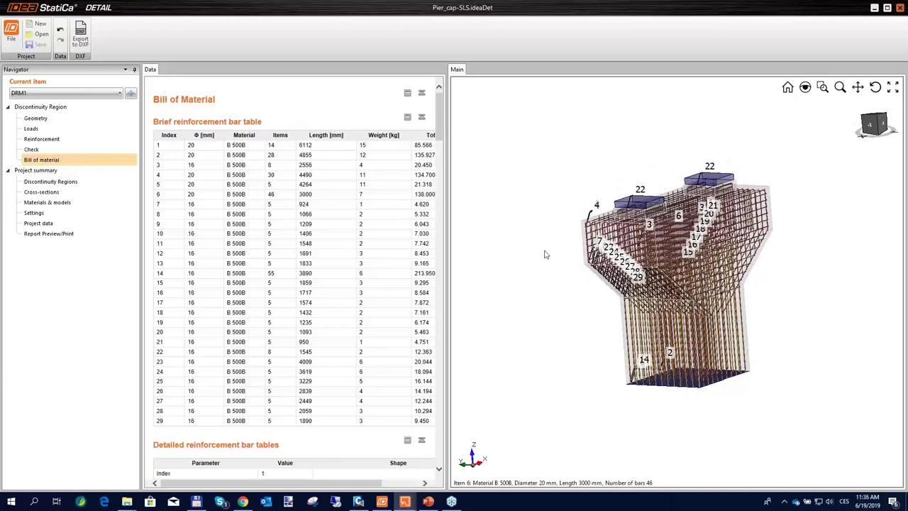
{"action": "right_click_drag", "start_coordinate": [659, 319], "coordinate": [648, 343]}
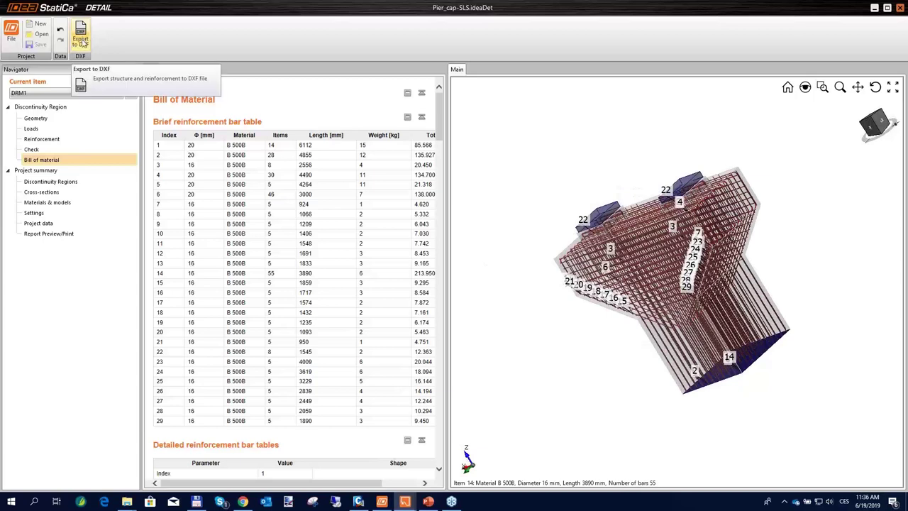
Step: Review the brief reinforcement bar table with its weights and the detailed bar tables with shapes in the bill of material
{"action": "scroll", "coordinate": [441, 107], "scroll_direction": "down", "scroll_amount": 1}
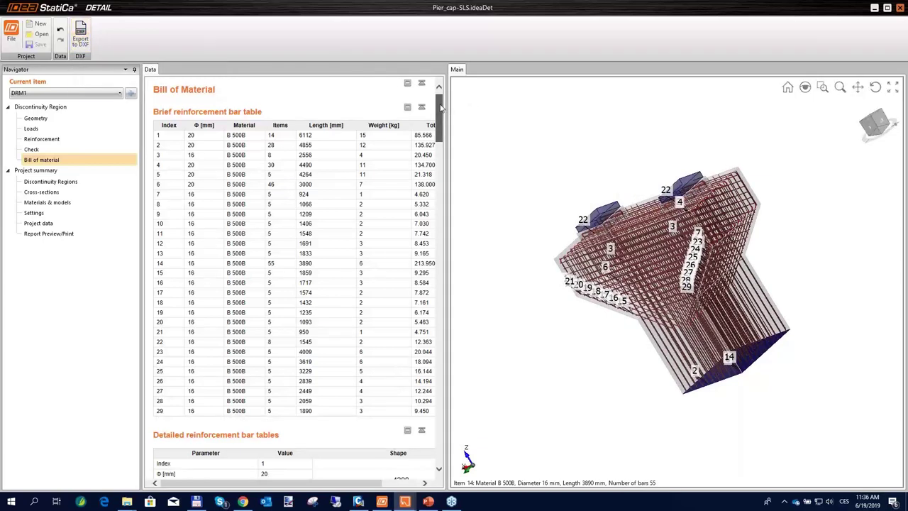
{"action": "scroll", "coordinate": [441, 106], "scroll_direction": "down", "scroll_amount": 2}
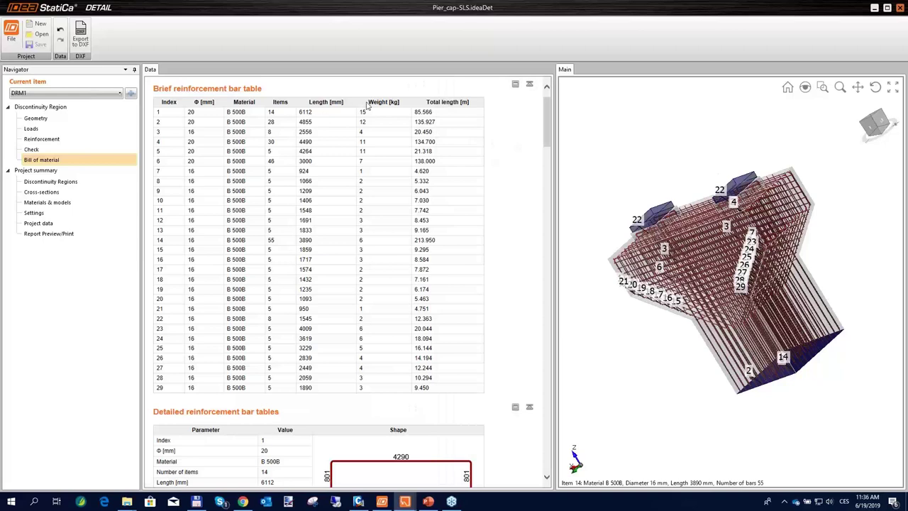
{"action": "scroll", "coordinate": [188, 91], "scroll_direction": "up", "scroll_amount": 3}
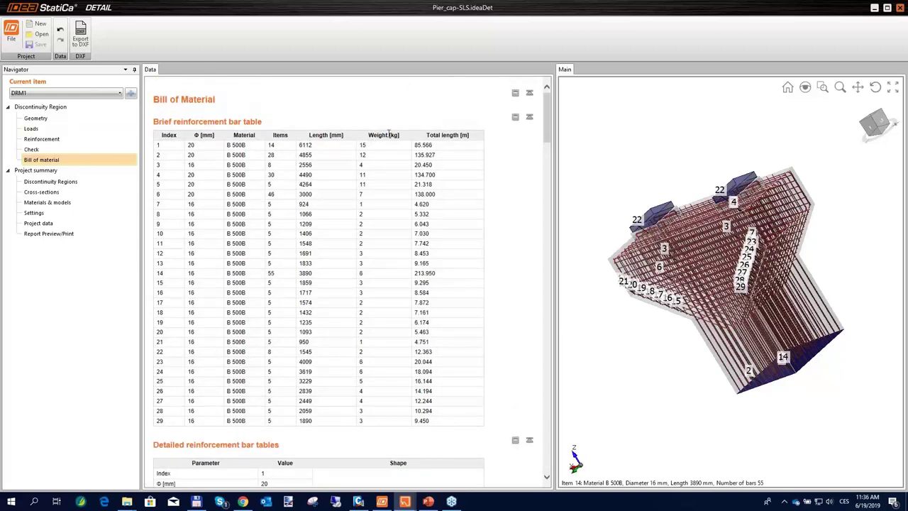
{"action": "left_click_drag", "start_coordinate": [368, 135], "coordinate": [393, 146]}
{"action": "scroll", "coordinate": [528, 159], "scroll_direction": "down", "scroll_amount": 15}
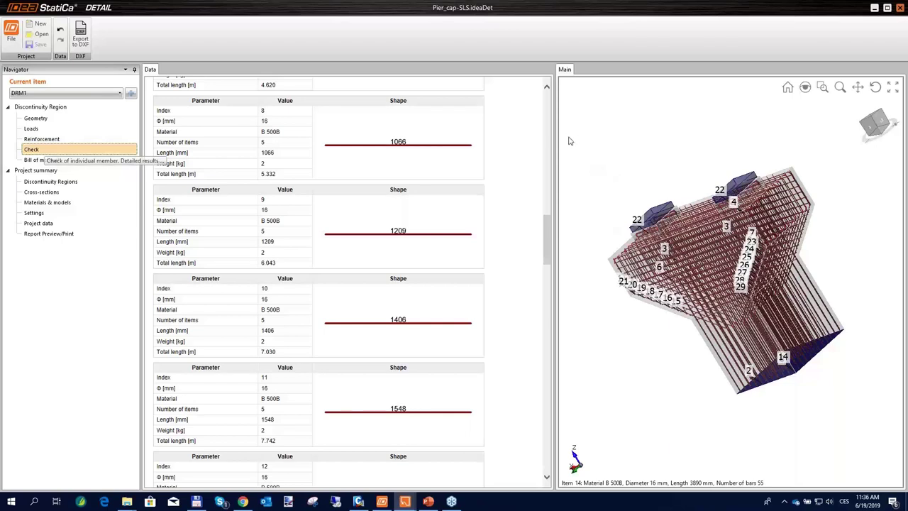
Step: Return to the checks, review the default mesh size multiplier in the calculation settings without changing it, and redisplay the stress results
{"action": "mouse_move", "coordinate": [404, 500]}
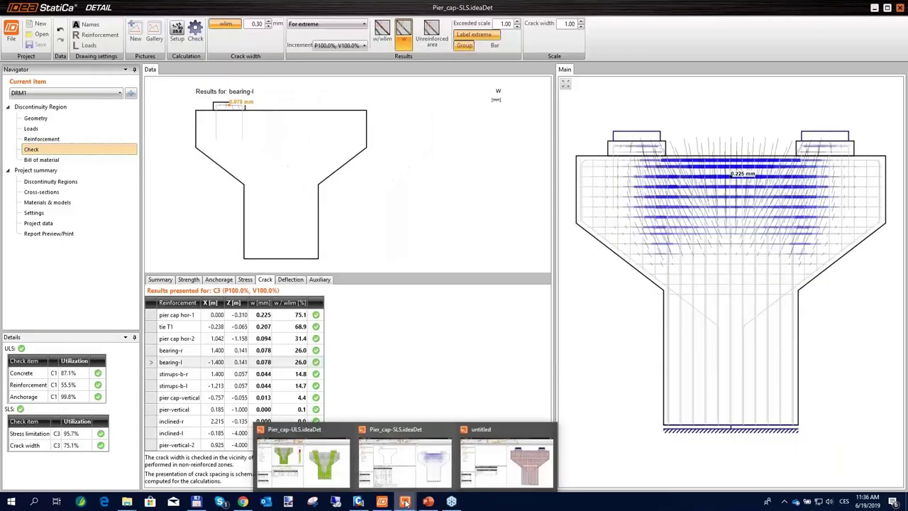
{"action": "left_click", "coordinate": [303, 459]}
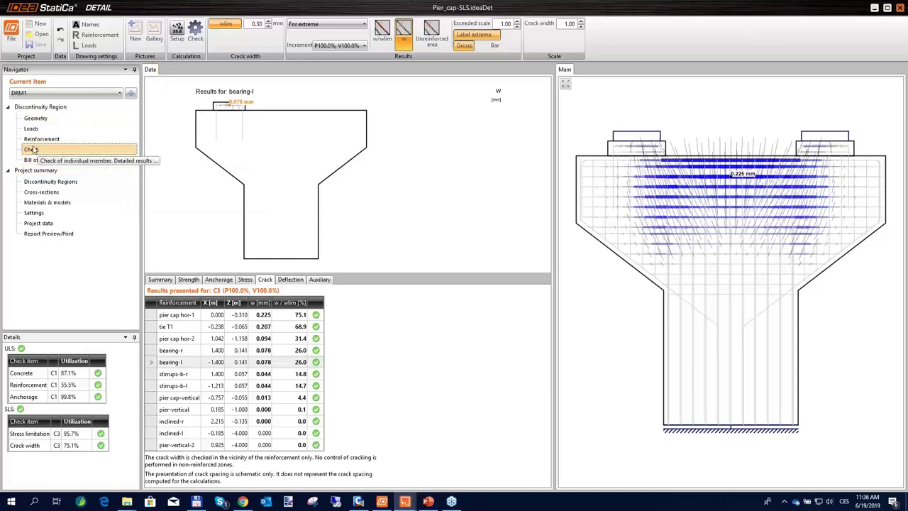
{"action": "left_click", "coordinate": [177, 35]}
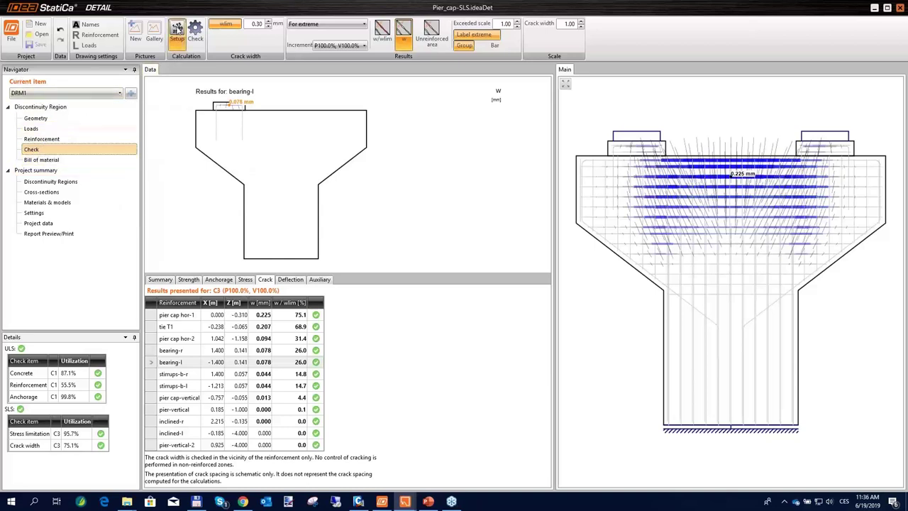
{"action": "left_click_drag", "start_coordinate": [193, 17], "coordinate": [218, 23]}
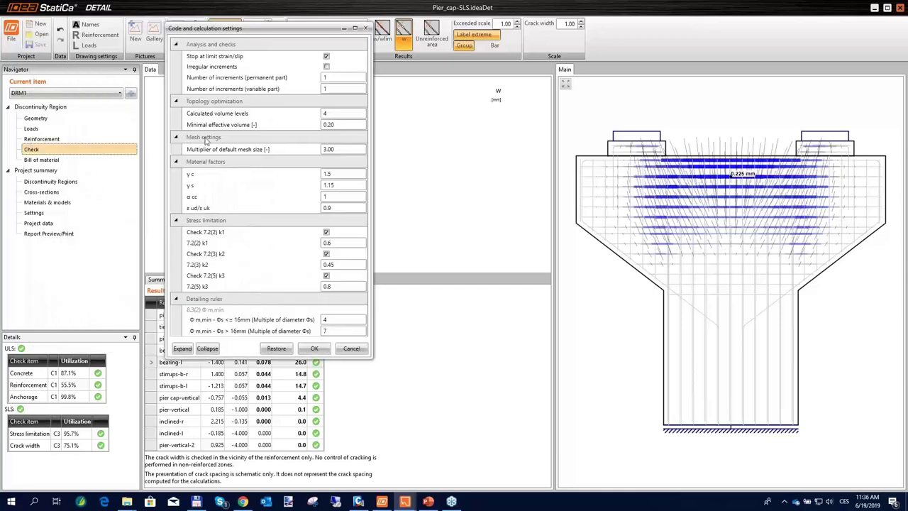
{"action": "mouse_move", "coordinate": [190, 151]}
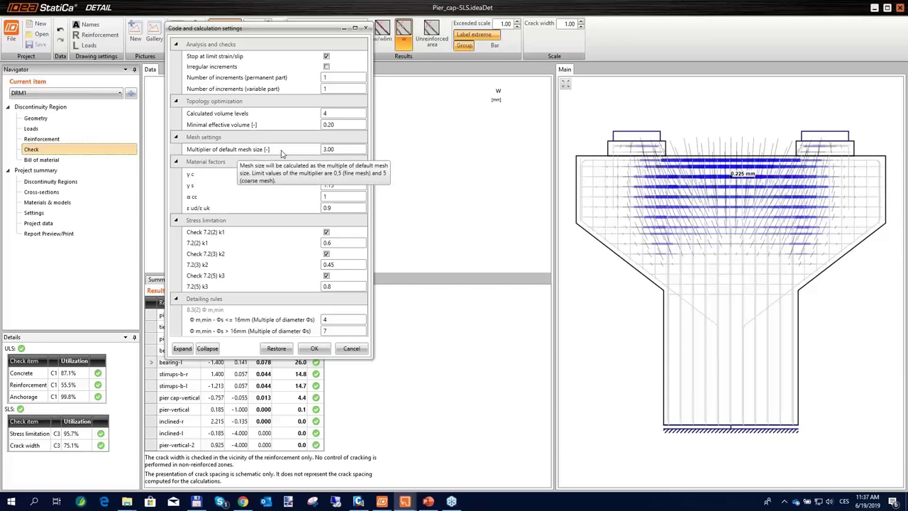
{"action": "left_click", "coordinate": [341, 149]}
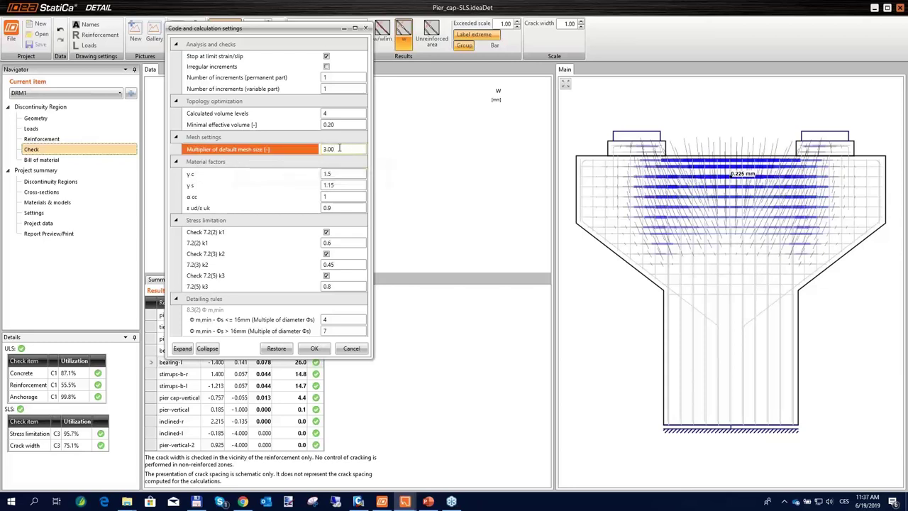
{"action": "left_click", "coordinate": [352, 348]}
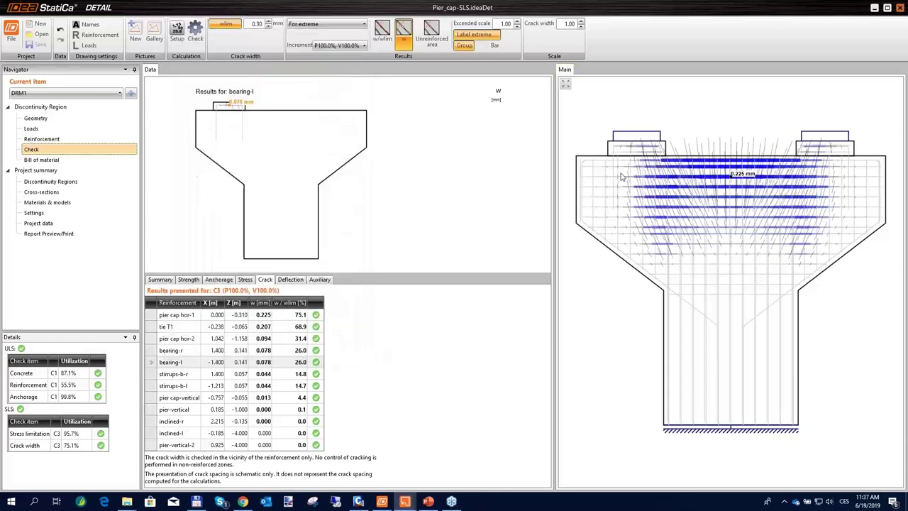
{"action": "left_click", "coordinate": [246, 279]}
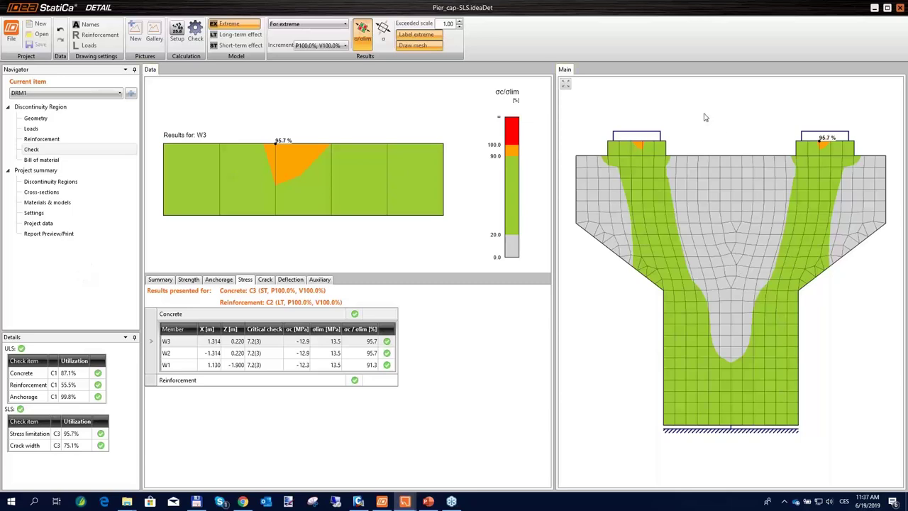
Step: Generate the detailed report preview and review its materials, geometry, loads and reinforcement sections
{"action": "left_click", "coordinate": [67, 237]}
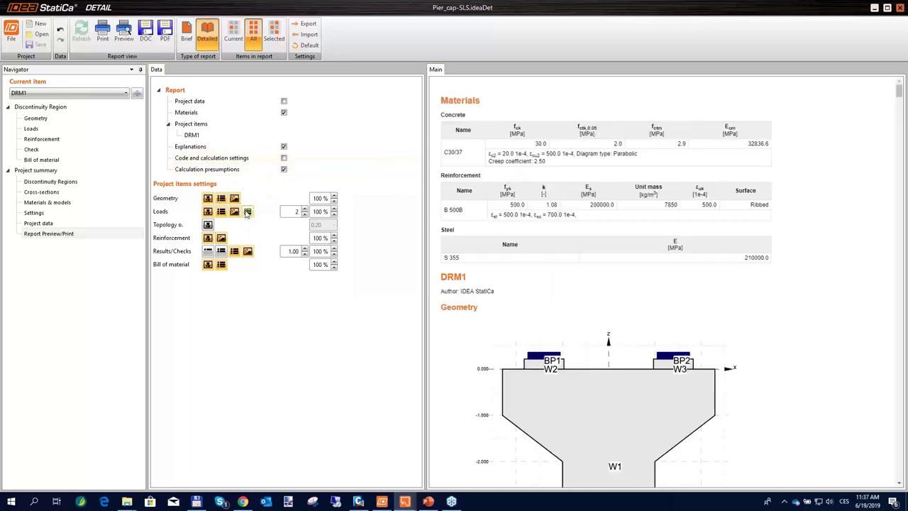
{"action": "scroll", "coordinate": [656, 242], "scroll_direction": "down", "scroll_amount": 8}
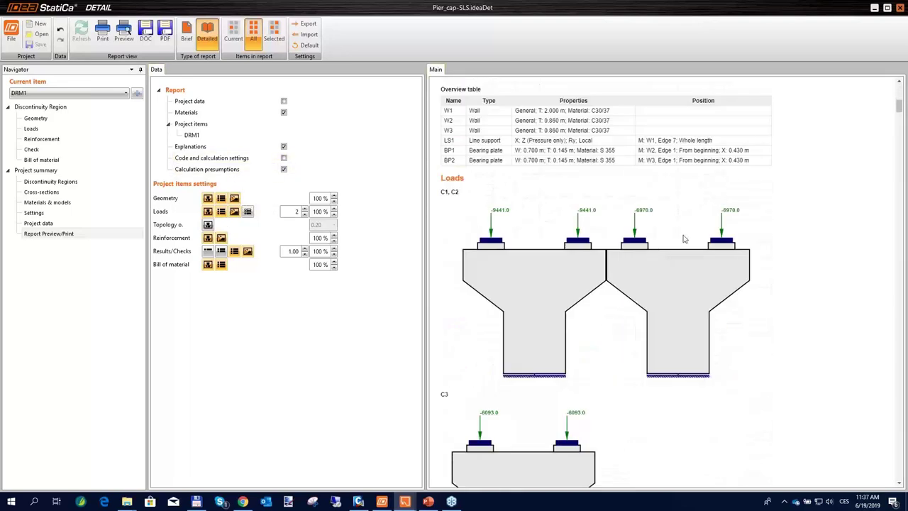
{"action": "scroll", "coordinate": [666, 239], "scroll_direction": "down", "scroll_amount": 7}
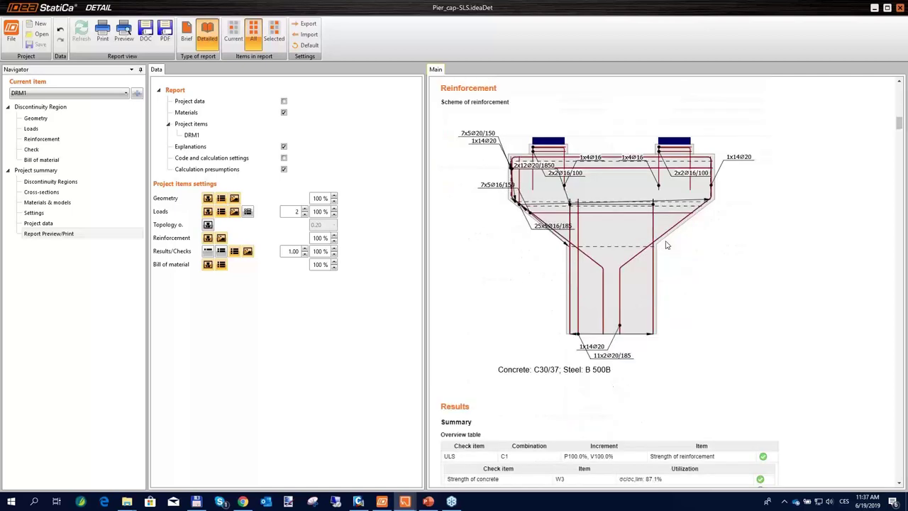
{"action": "scroll", "coordinate": [669, 245], "scroll_direction": "up", "scroll_amount": 4}
{"action": "scroll", "coordinate": [669, 246], "scroll_direction": "up", "scroll_amount": 2}
{"action": "scroll", "coordinate": [546, 246], "scroll_direction": "up", "scroll_amount": 5}
{"action": "scroll", "coordinate": [547, 246], "scroll_direction": "up", "scroll_amount": 5}
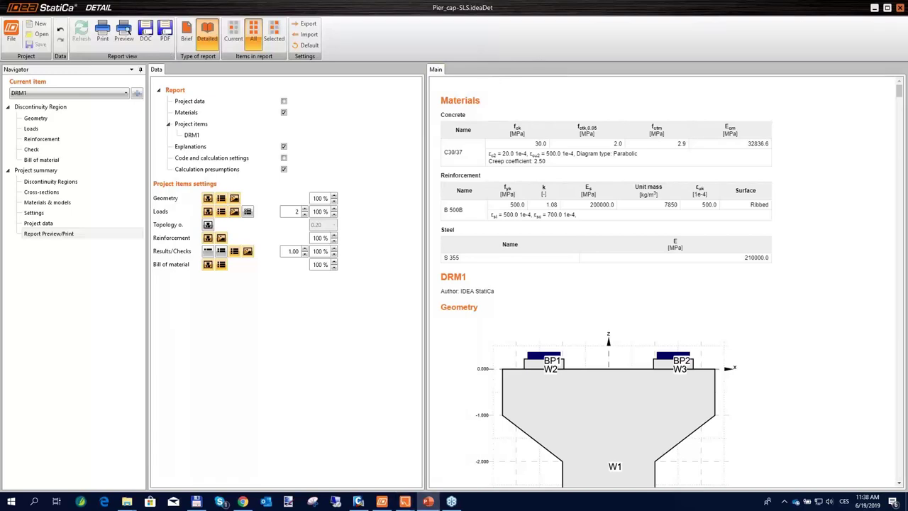
Step: Switch to the PowerPoint presentation on pier cap design and show the Recommendation slide
{"action": "key", "text": "alt+Tab"}
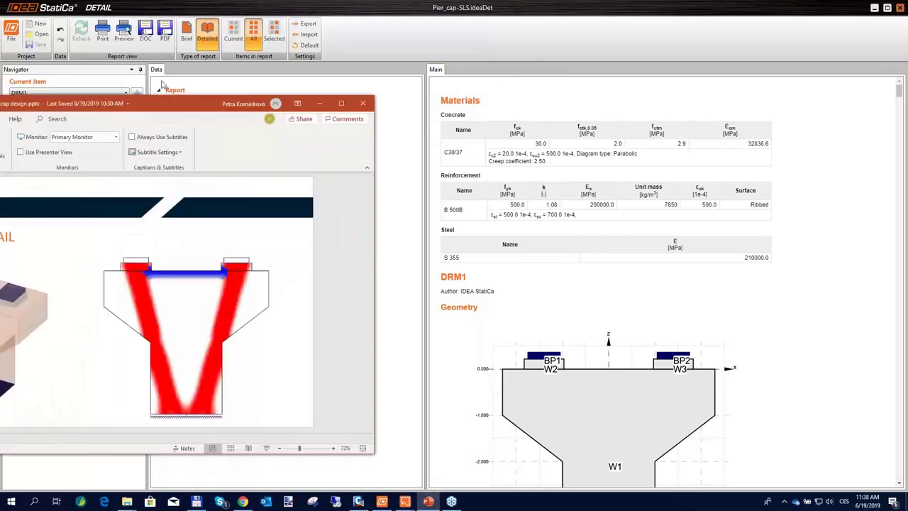
{"action": "scroll", "coordinate": [98, 404], "scroll_direction": "down", "scroll_amount": 1}
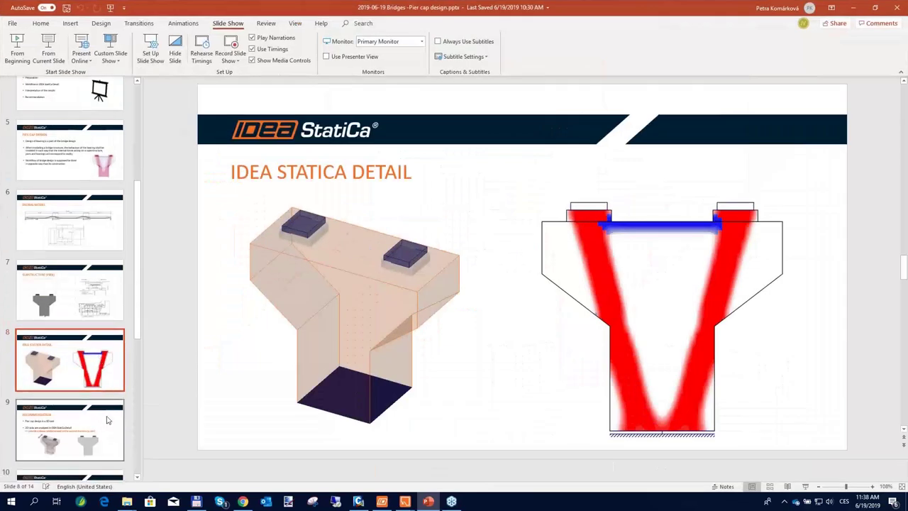
{"action": "left_click", "coordinate": [100, 424]}
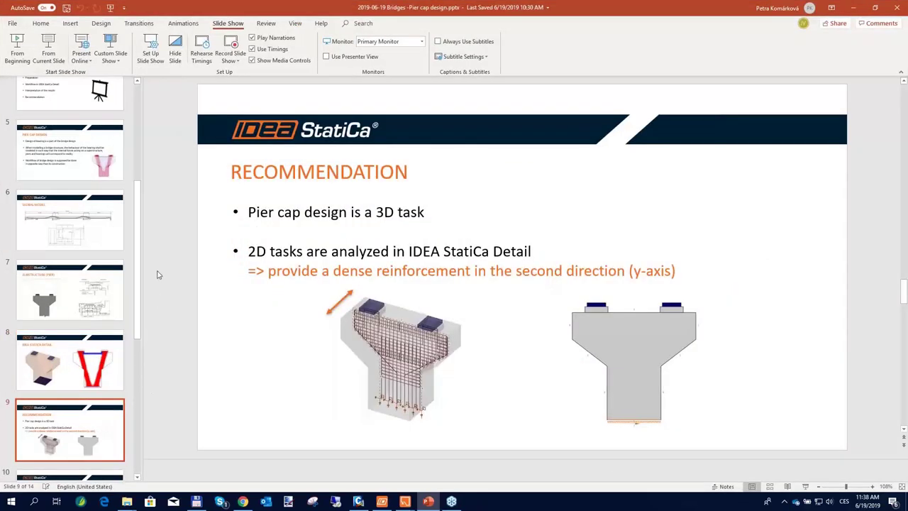
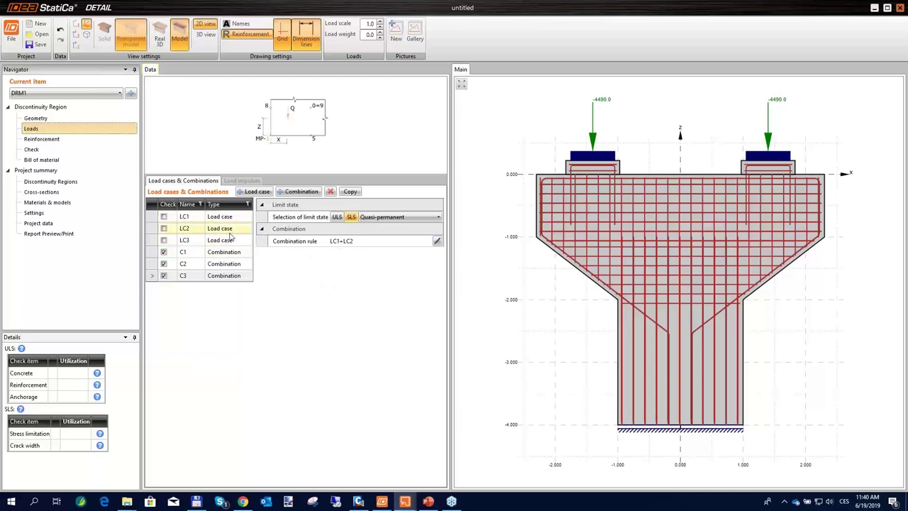
Step: Add a new point load to load case LC3 and set its direction to Global X
{"action": "left_click", "coordinate": [188, 242]}
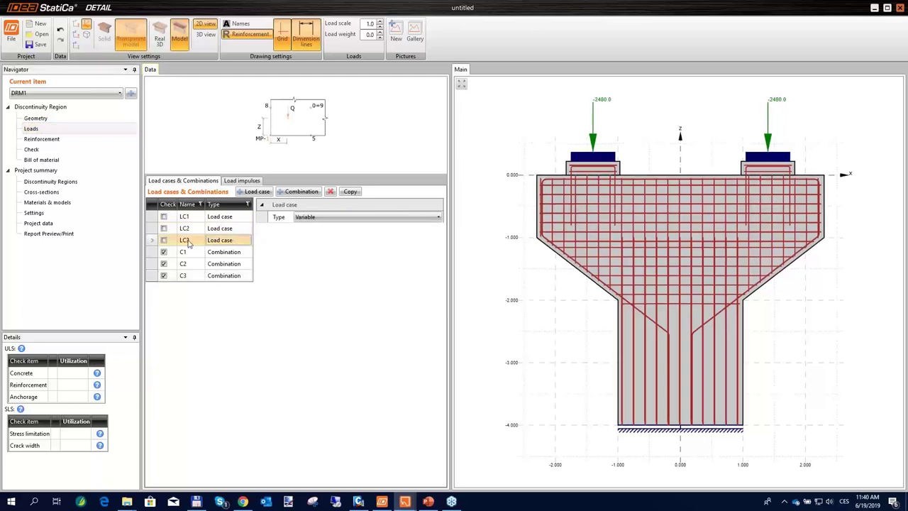
{"action": "left_click", "coordinate": [240, 181]}
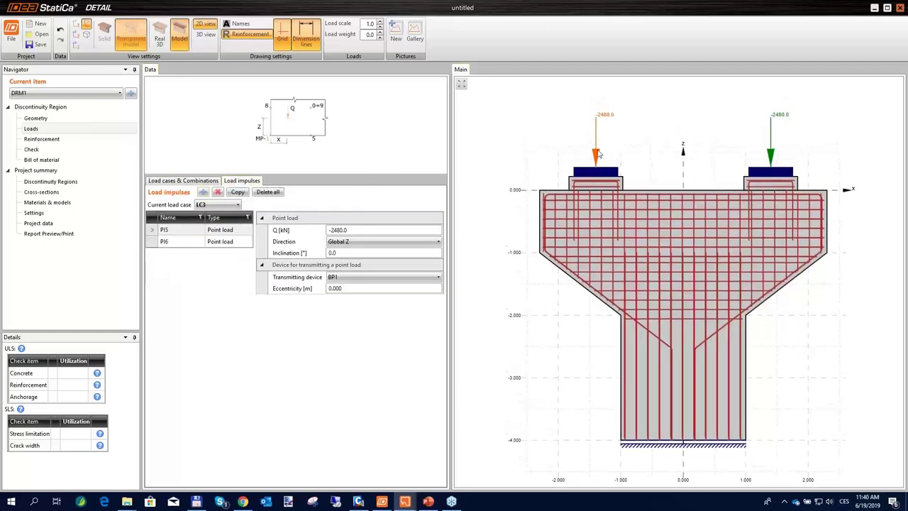
{"action": "scroll", "coordinate": [598, 154], "scroll_direction": "up", "scroll_amount": 2}
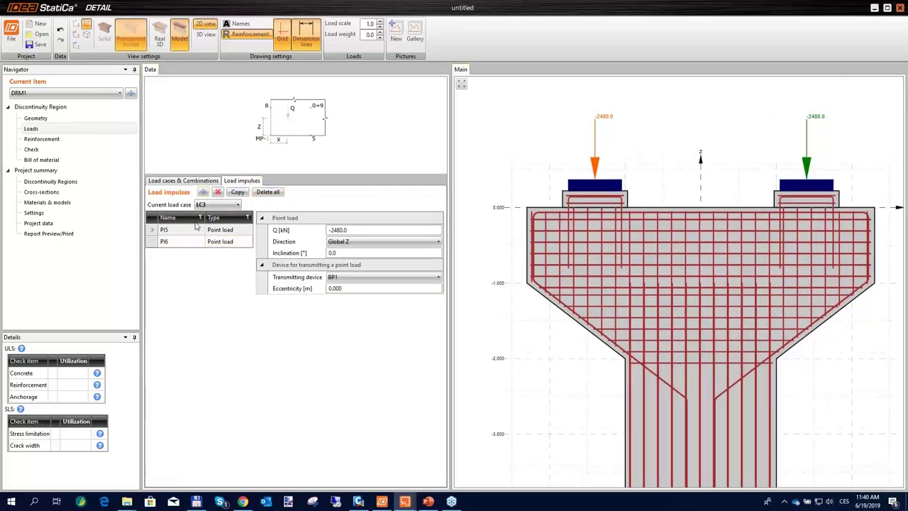
{"action": "left_click", "coordinate": [203, 192]}
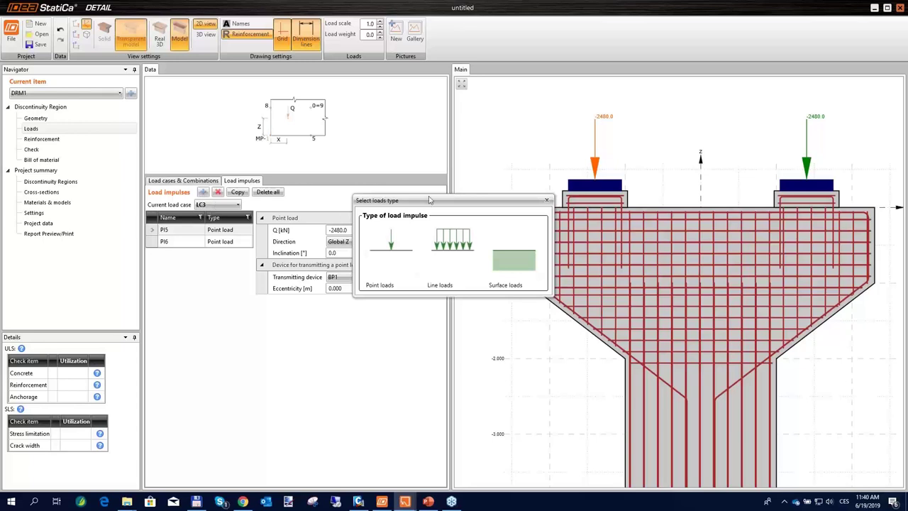
{"action": "left_click", "coordinate": [398, 242]}
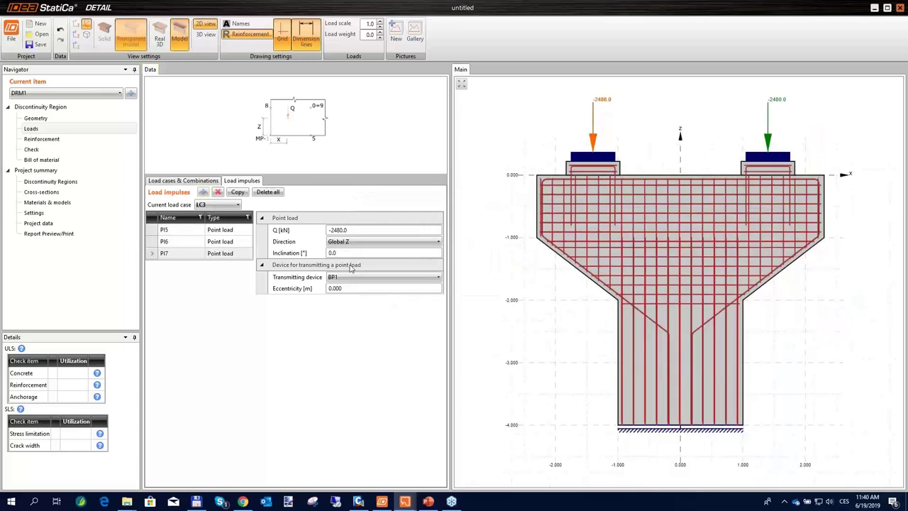
{"action": "left_click", "coordinate": [360, 242]}
{"action": "left_click", "coordinate": [364, 253]}
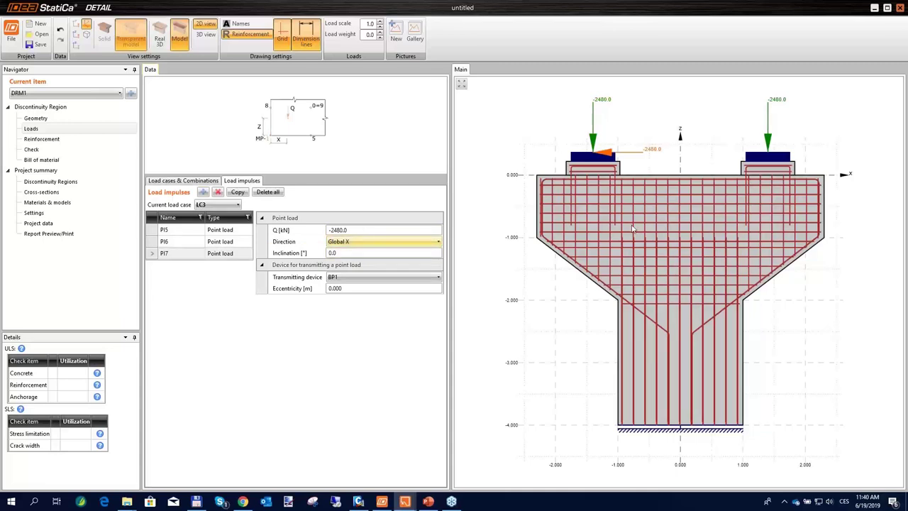
{"action": "scroll", "coordinate": [596, 175], "scroll_direction": "up", "scroll_amount": 2}
{"action": "scroll", "coordinate": [595, 177], "scroll_direction": "up", "scroll_amount": 2}
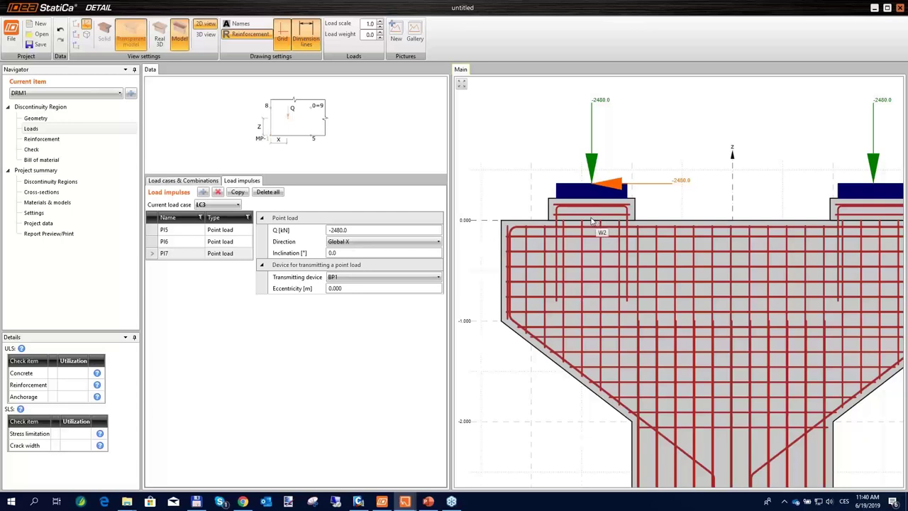
Step: Set the horizontal load's transmitting device to None and place it relative to master point 5 of wall W2
{"action": "left_click", "coordinate": [353, 278]}
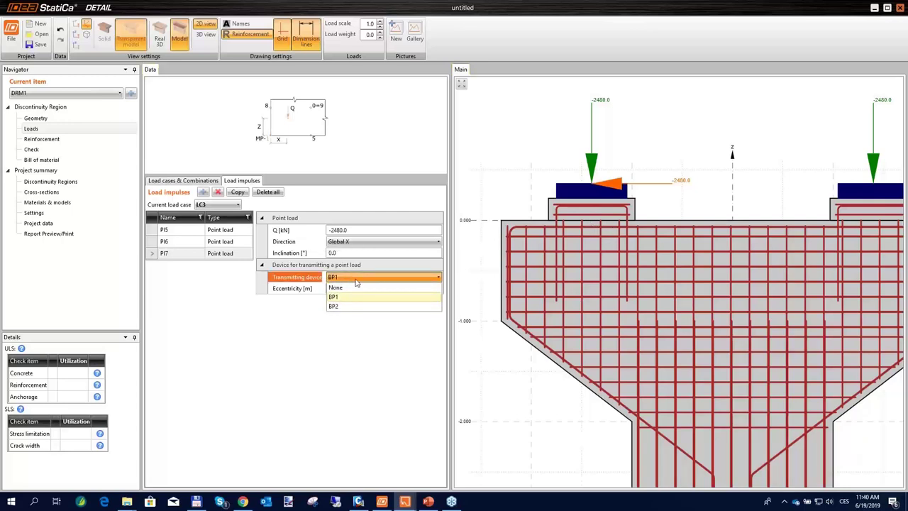
{"action": "left_click", "coordinate": [354, 288]}
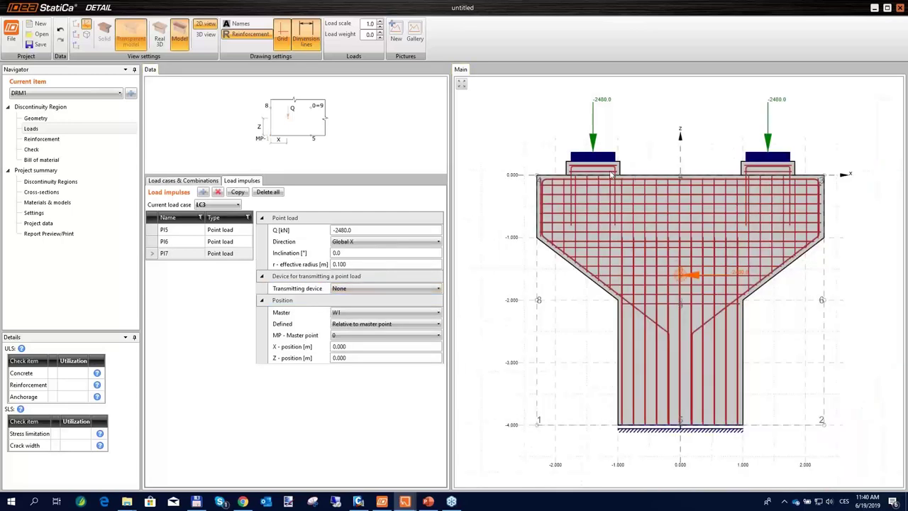
{"action": "scroll", "coordinate": [608, 178], "scroll_direction": "up", "scroll_amount": 3}
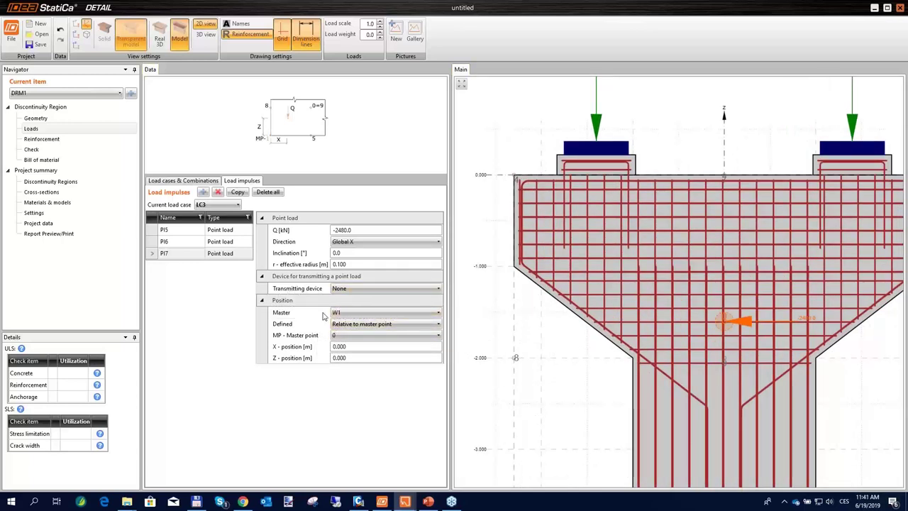
{"action": "left_click", "coordinate": [354, 313]}
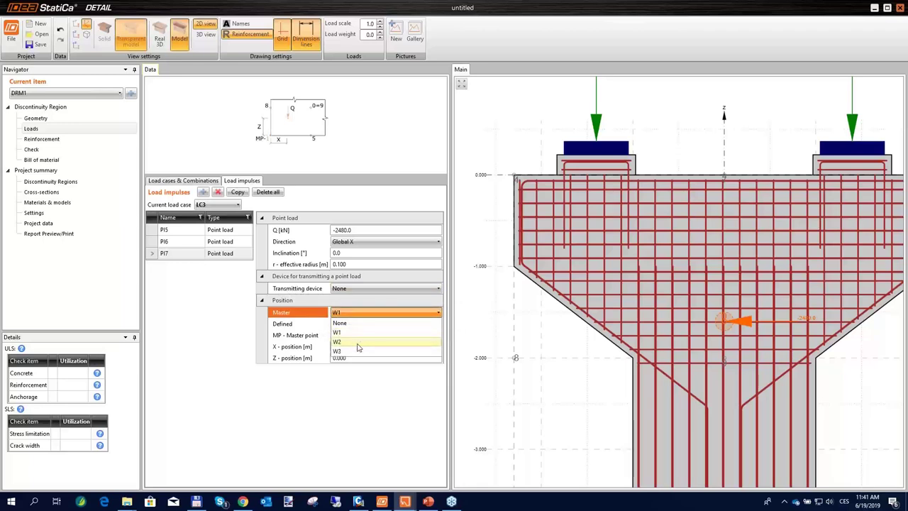
{"action": "left_click", "coordinate": [359, 343]}
{"action": "scroll", "coordinate": [599, 186], "scroll_direction": "up", "scroll_amount": 5}
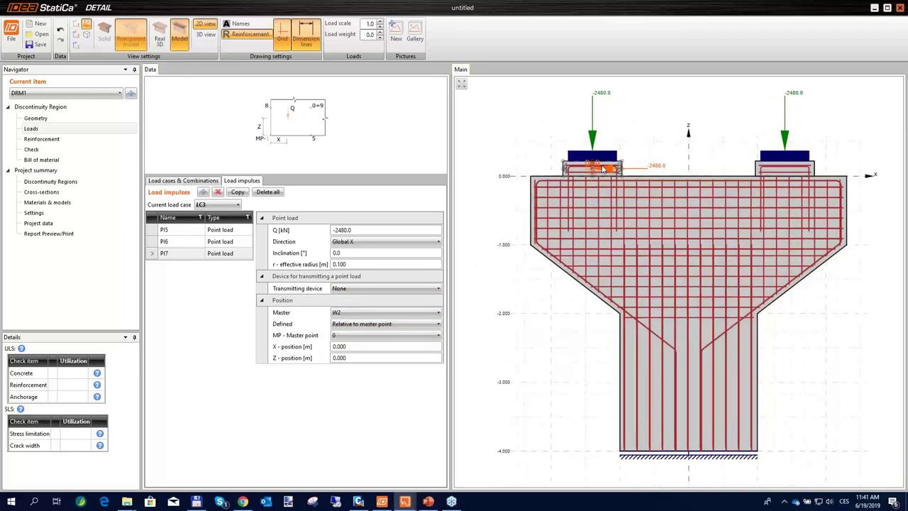
{"action": "scroll", "coordinate": [599, 186], "scroll_direction": "up", "scroll_amount": 3}
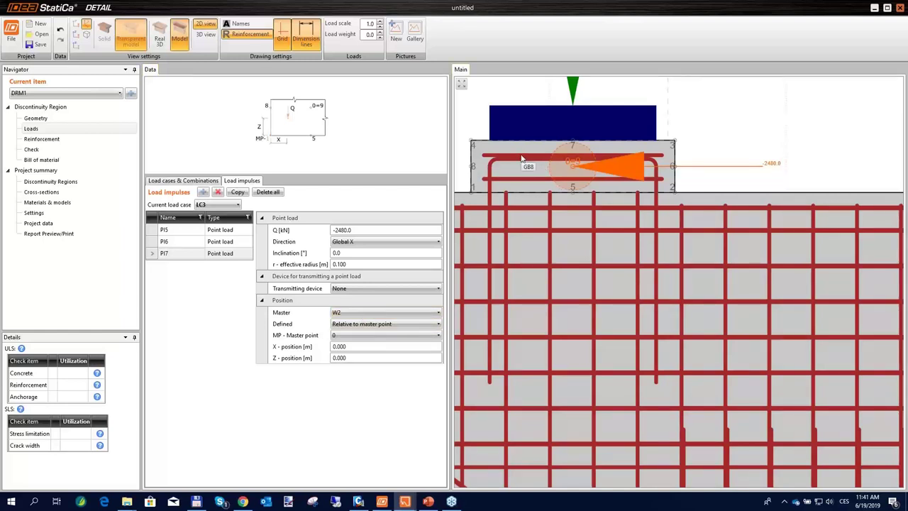
{"action": "left_click", "coordinate": [358, 338]}
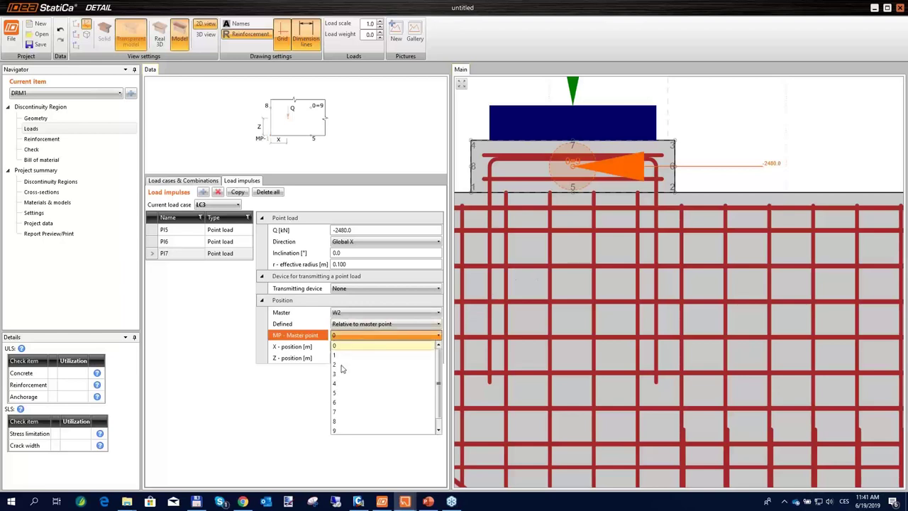
{"action": "left_click", "coordinate": [354, 399]}
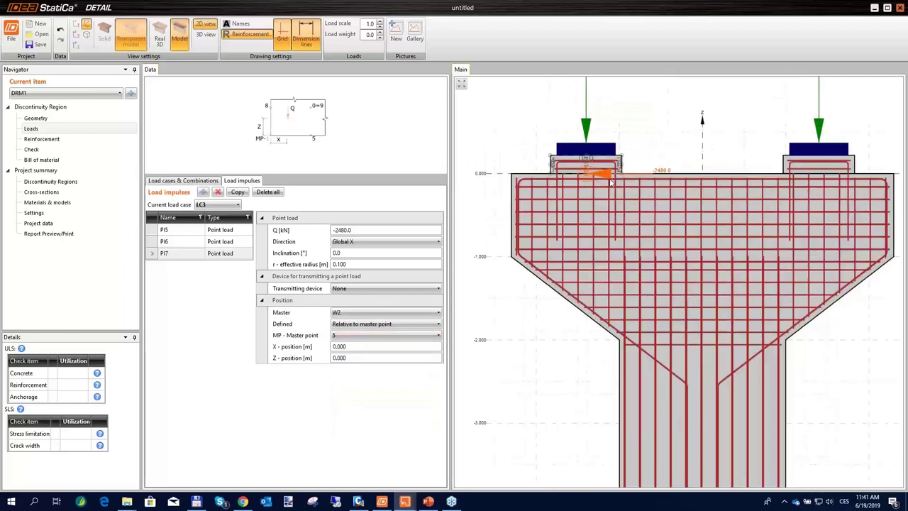
Step: Set the horizontal load's effective radius to 0.2 m and inspect its area of action under the bearing
{"action": "left_click", "coordinate": [294, 266]}
{"action": "type", "text": "0.2"}
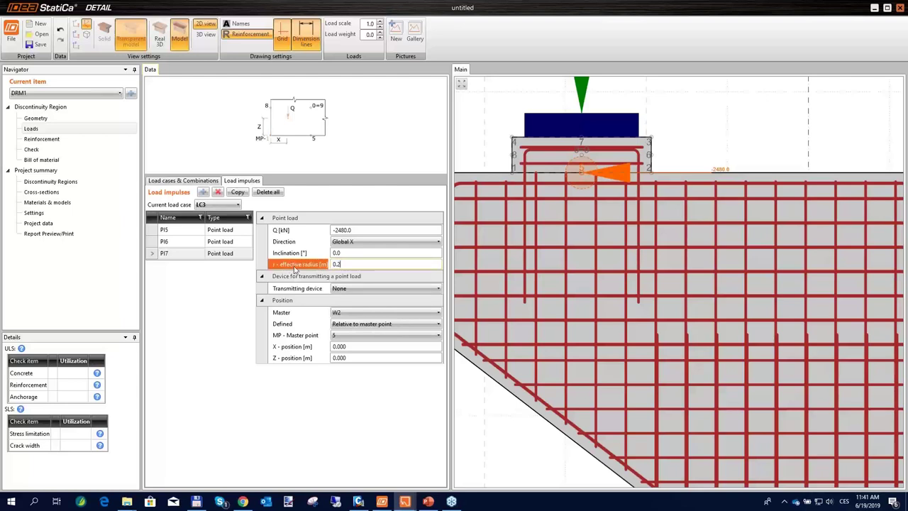
{"action": "key", "text": "Tab"}
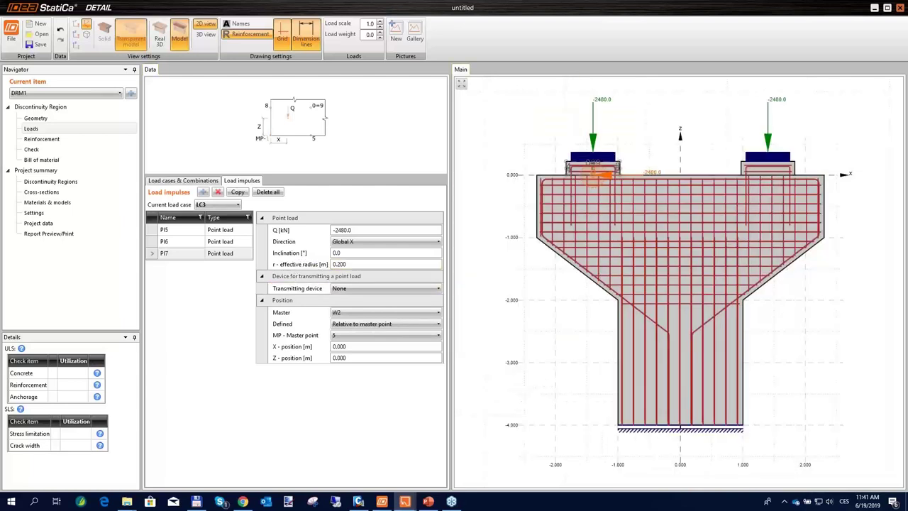
{"action": "scroll", "coordinate": [591, 163], "scroll_direction": "up", "scroll_amount": 5}
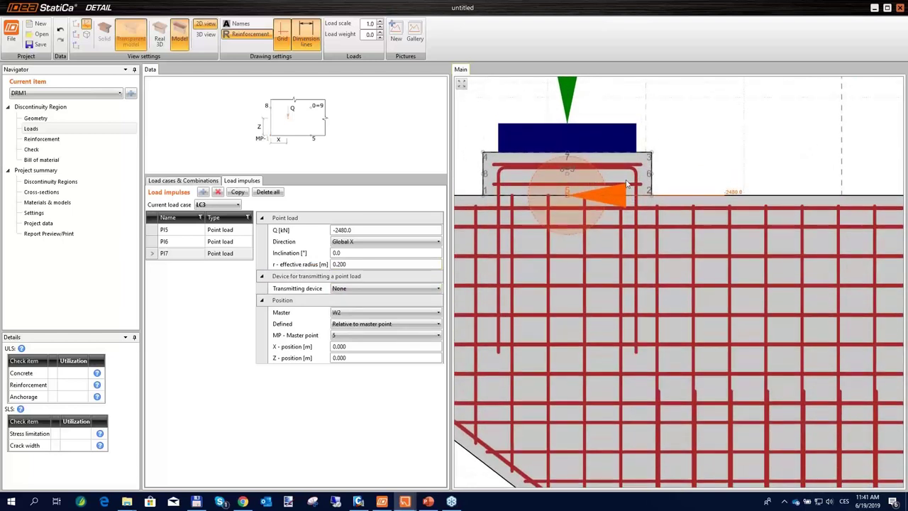
{"action": "scroll", "coordinate": [602, 184], "scroll_direction": "down", "scroll_amount": 1}
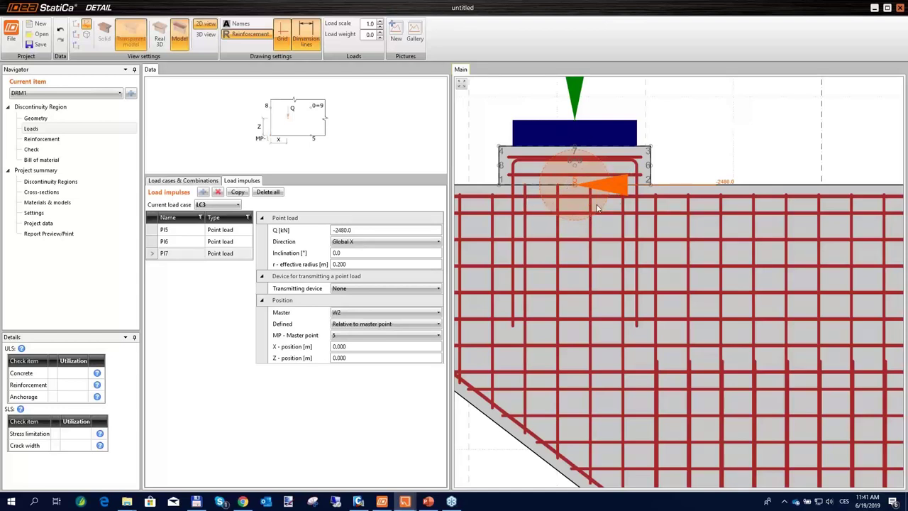
{"action": "scroll", "coordinate": [597, 208], "scroll_direction": "down", "scroll_amount": 3}
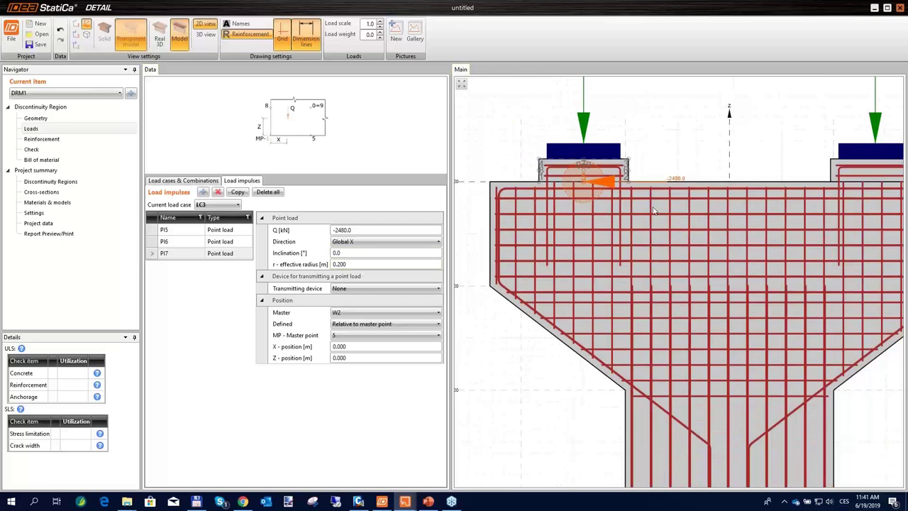
{"action": "scroll", "coordinate": [594, 186], "scroll_direction": "up", "scroll_amount": 2}
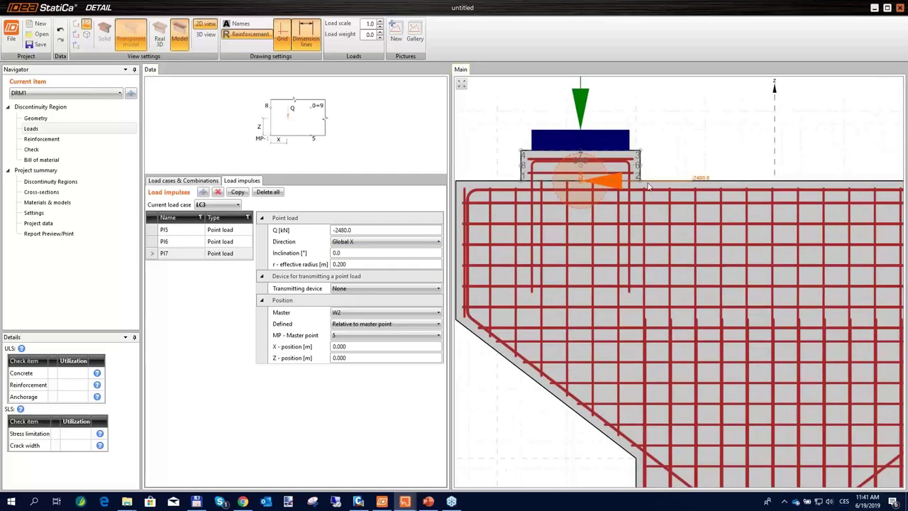
Step: Set the horizontal point load's magnitude Q to -500 kN and check it on the model
{"action": "left_click", "coordinate": [380, 229]}
{"action": "type", "text": "-"}
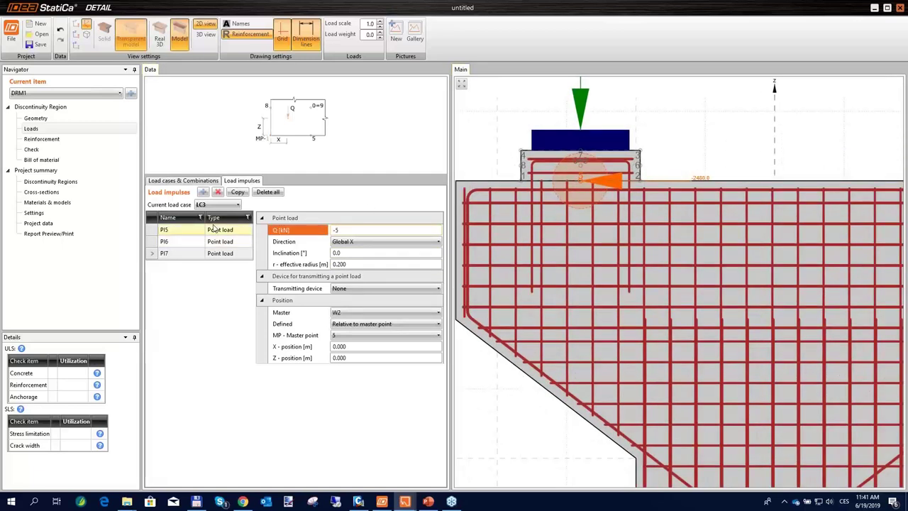
{"action": "type", "text": "500"}
{"action": "key", "text": "Tab"}
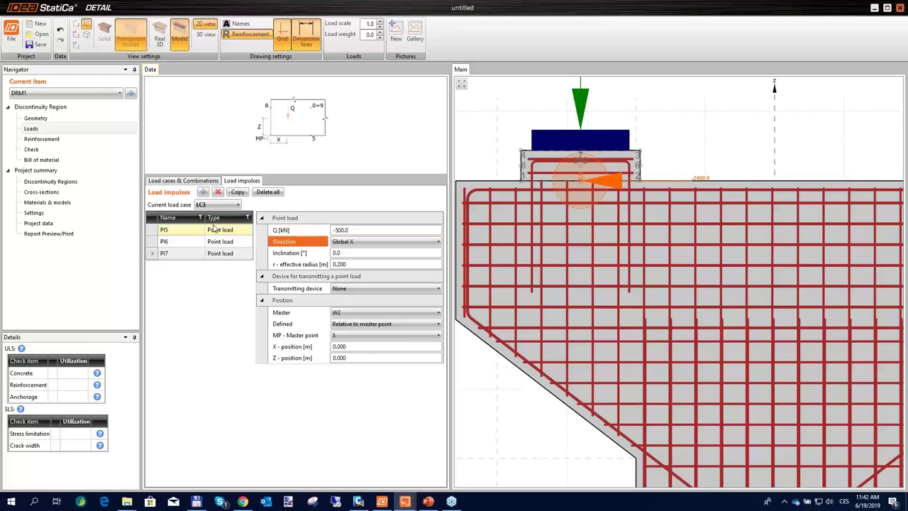
{"action": "scroll", "coordinate": [618, 194], "scroll_direction": "up", "scroll_amount": 5}
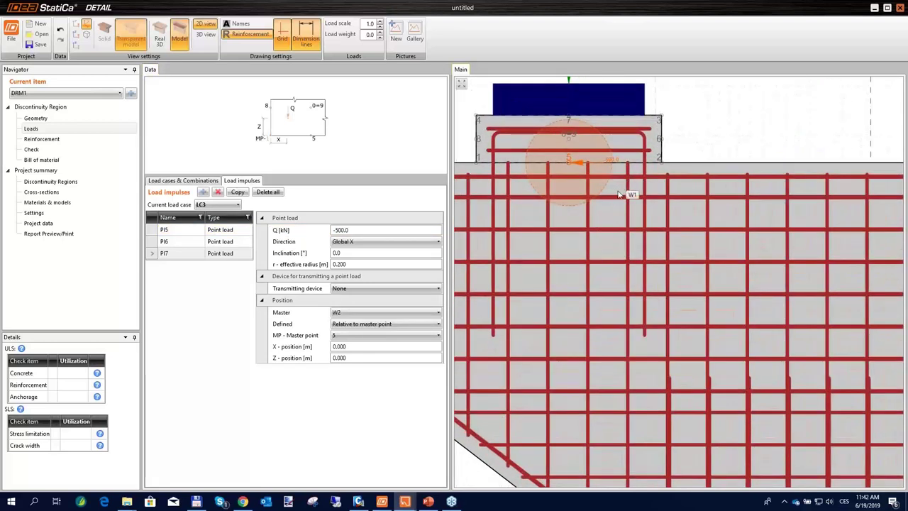
{"action": "scroll", "coordinate": [609, 247], "scroll_direction": "down", "scroll_amount": 1}
{"action": "scroll", "coordinate": [659, 284], "scroll_direction": "down", "scroll_amount": 1}
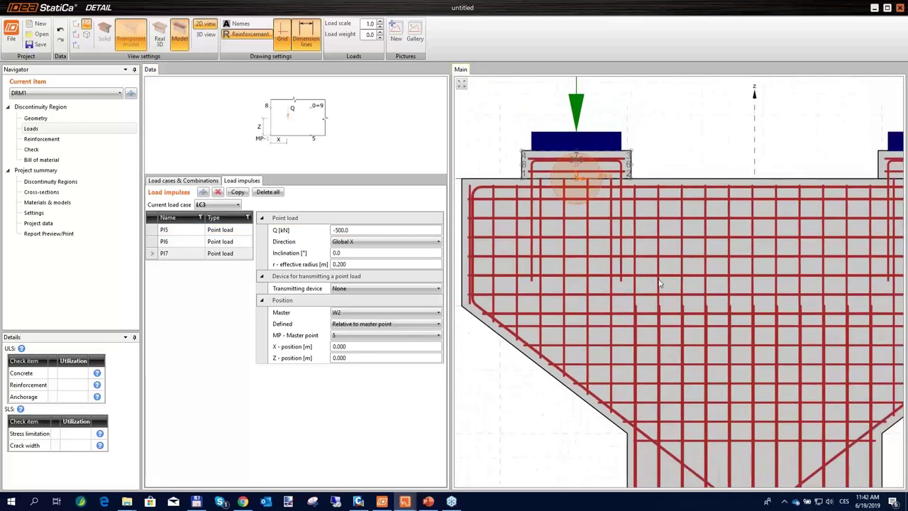
{"action": "scroll", "coordinate": [659, 284], "scroll_direction": "down", "scroll_amount": 3}
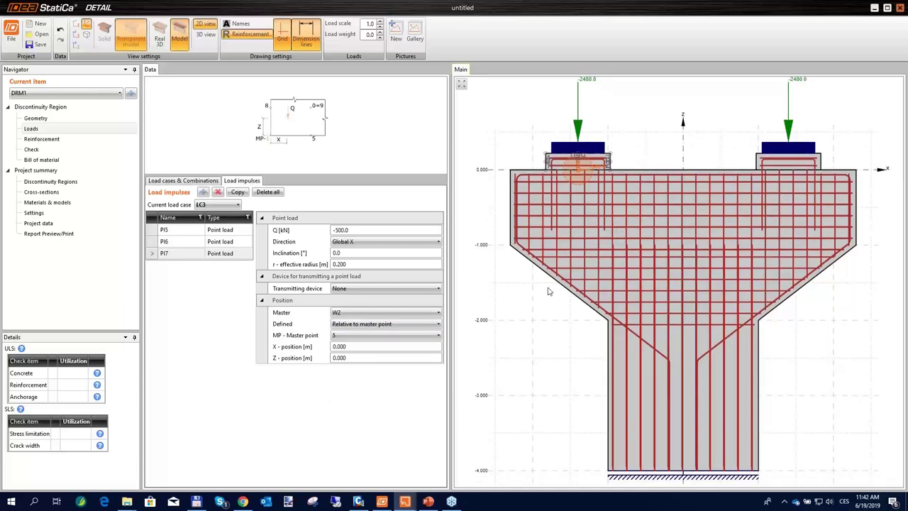
Step: Switch to Pier_cap-ULS.ideaDet, inspect the concrete stress results and display the strength check results
{"action": "mouse_move", "coordinate": [408, 505]}
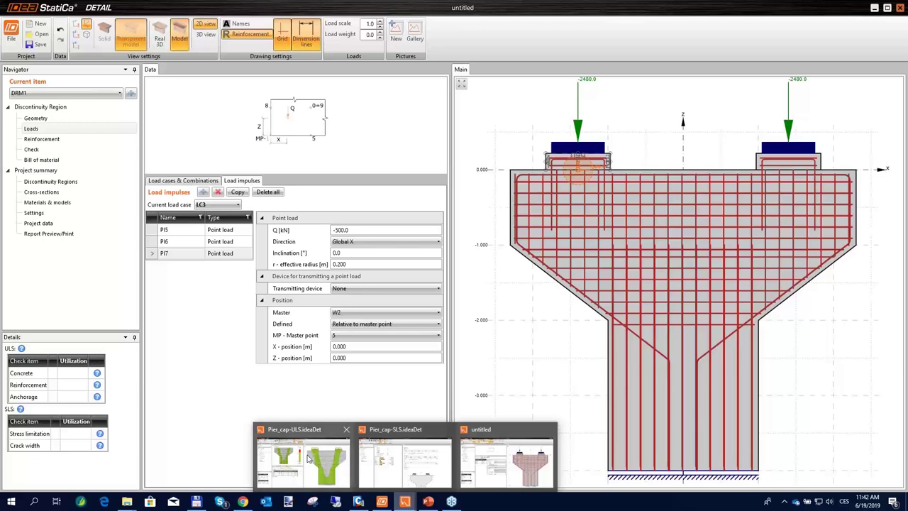
{"action": "left_click", "coordinate": [308, 460]}
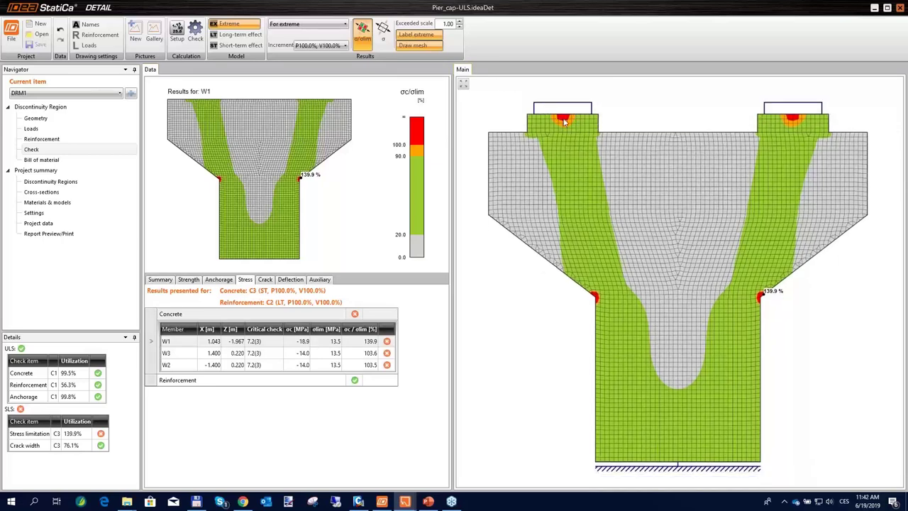
{"action": "left_click", "coordinate": [189, 279]}
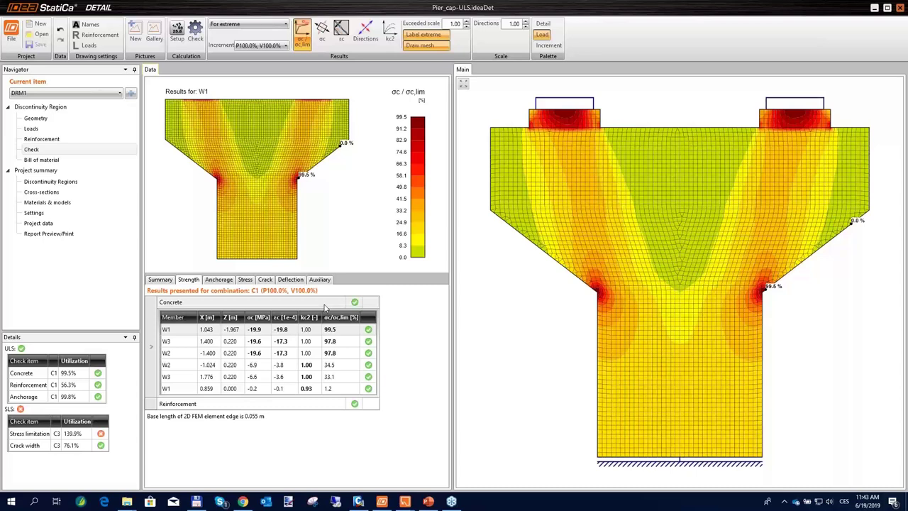
Step: Switch to the PowerPoint presentation and start the slide show from the Improvements slide
{"action": "mouse_move", "coordinate": [430, 499]}
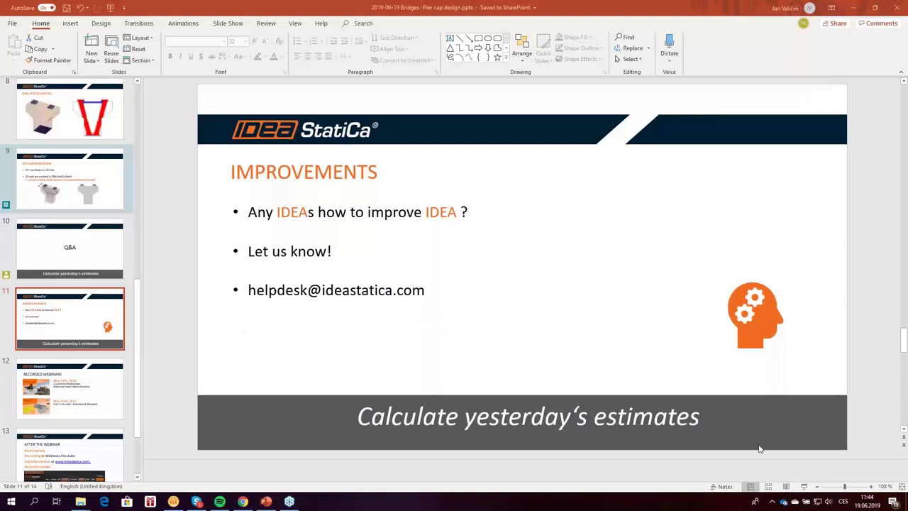
{"action": "left_click", "coordinate": [805, 487]}
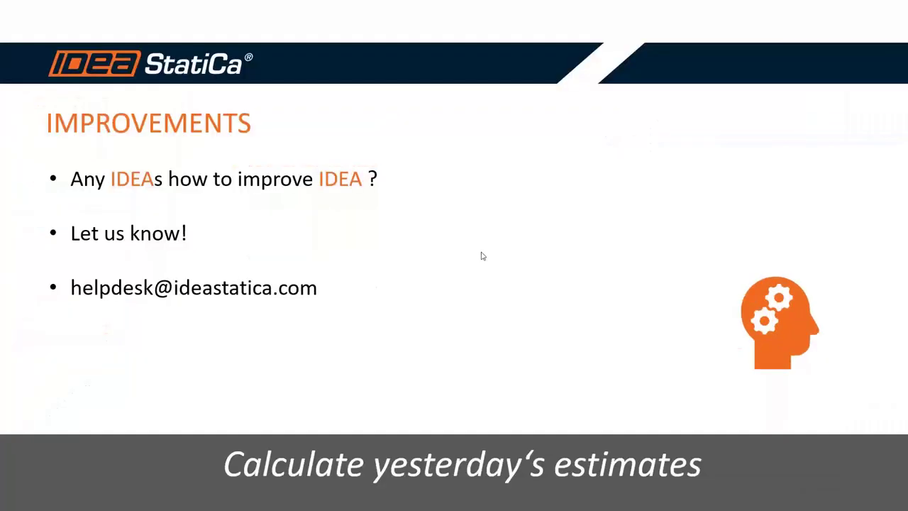